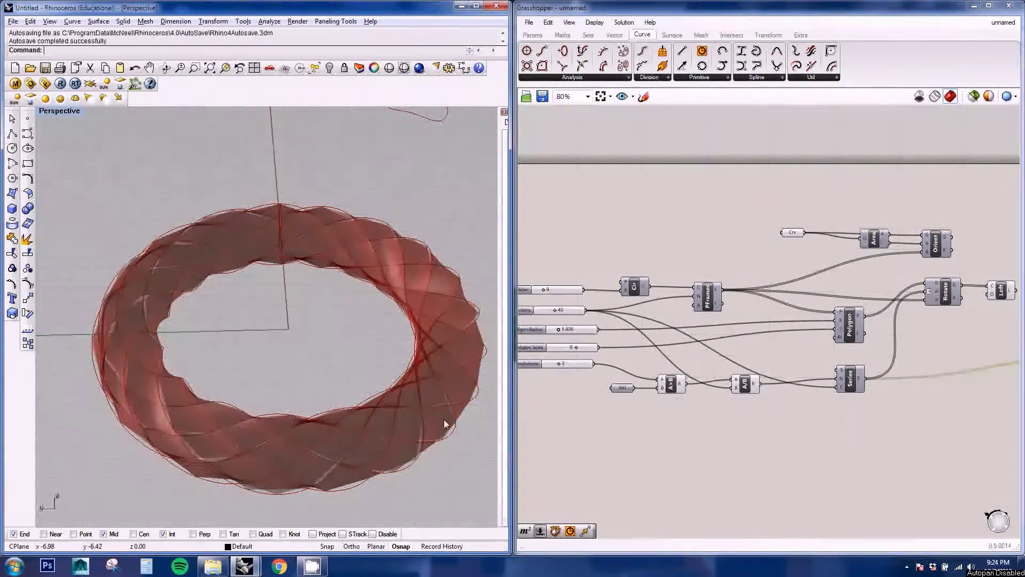
Step: Select the Loft component and examine the highlighted twisted ring surface from several angles
{"action": "scroll", "coordinate": [854, 309], "scroll_direction": "up", "scroll_amount": 4}
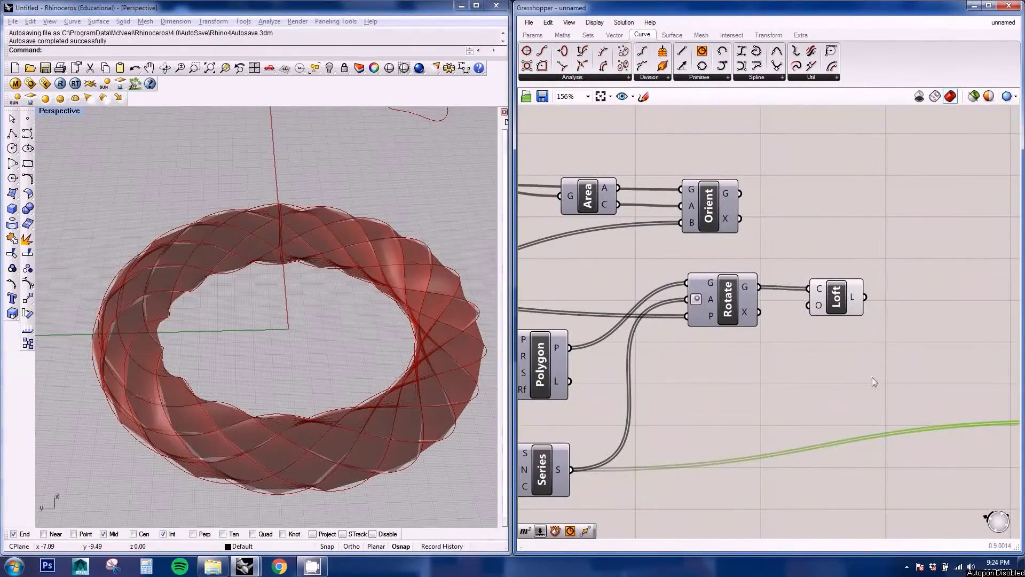
{"action": "left_click", "coordinate": [836, 311]}
{"action": "right_click_drag", "start_coordinate": [240, 386], "coordinate": [241, 383]}
{"action": "scroll", "coordinate": [240, 377], "scroll_direction": "up", "scroll_amount": 2}
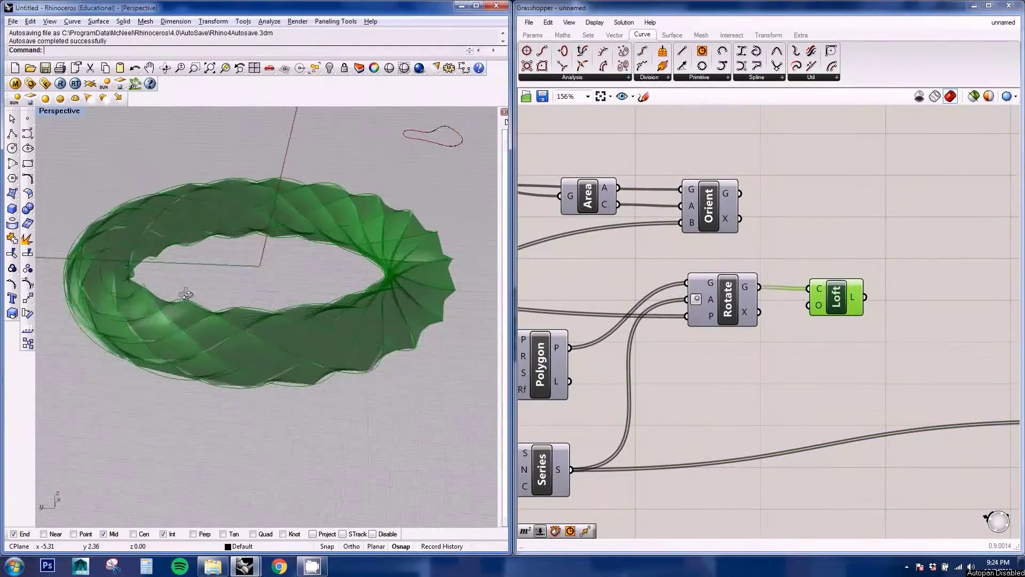
{"action": "scroll", "coordinate": [220, 315], "scroll_direction": "up", "scroll_amount": 4}
{"action": "scroll", "coordinate": [171, 319], "scroll_direction": "down", "scroll_amount": 5}
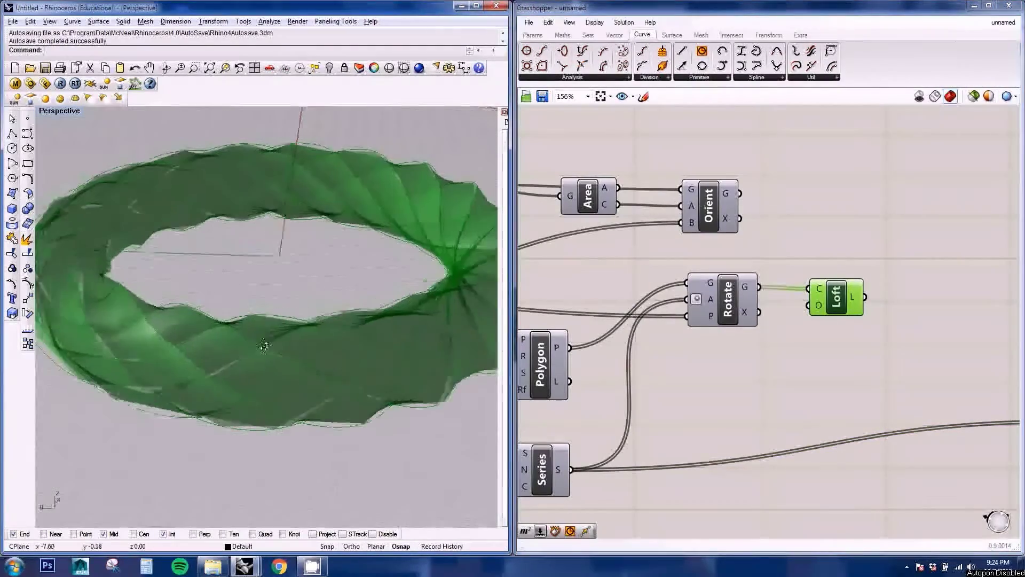
{"action": "right_click_drag", "start_coordinate": [882, 237], "coordinate": [783, 242]}
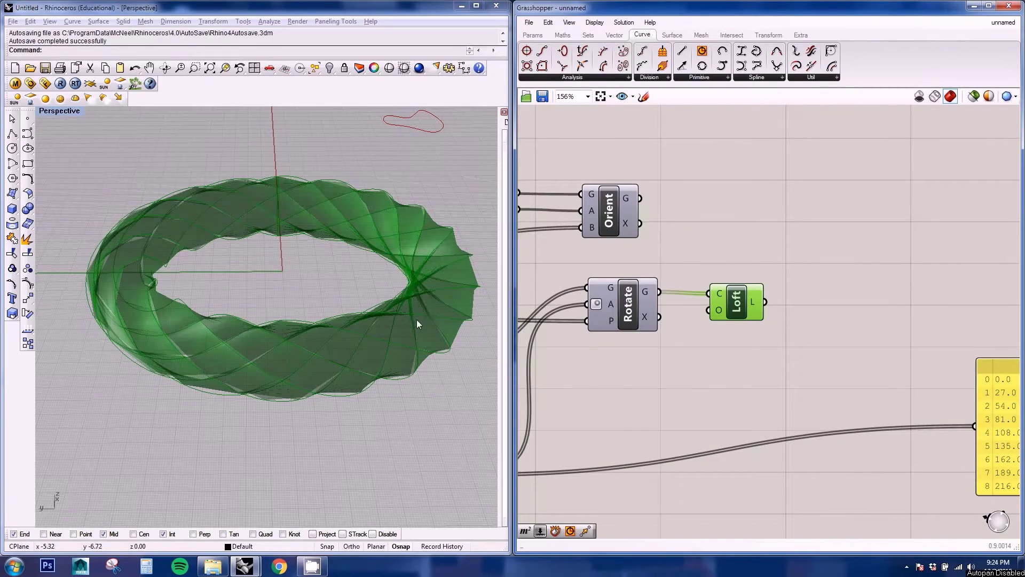
Step: Add a Brep Components (Explode) component beside Loft and connect the Loft output to its B input
{"action": "right_click_drag", "start_coordinate": [770, 275], "coordinate": [738, 258]}
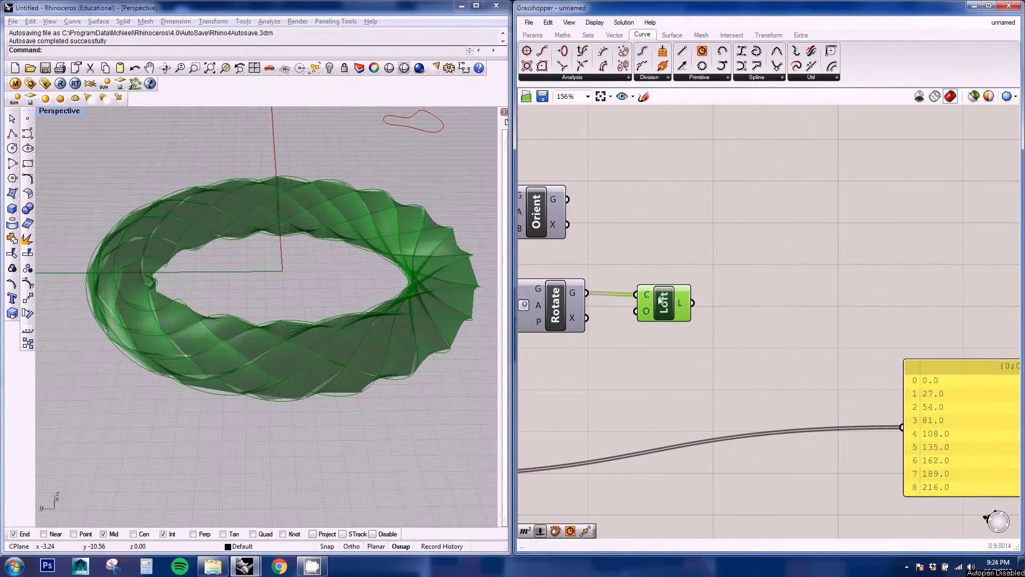
{"action": "left_click", "coordinate": [792, 278]}
{"action": "double_click", "coordinate": [792, 277]}
{"action": "type", "text": "br"}
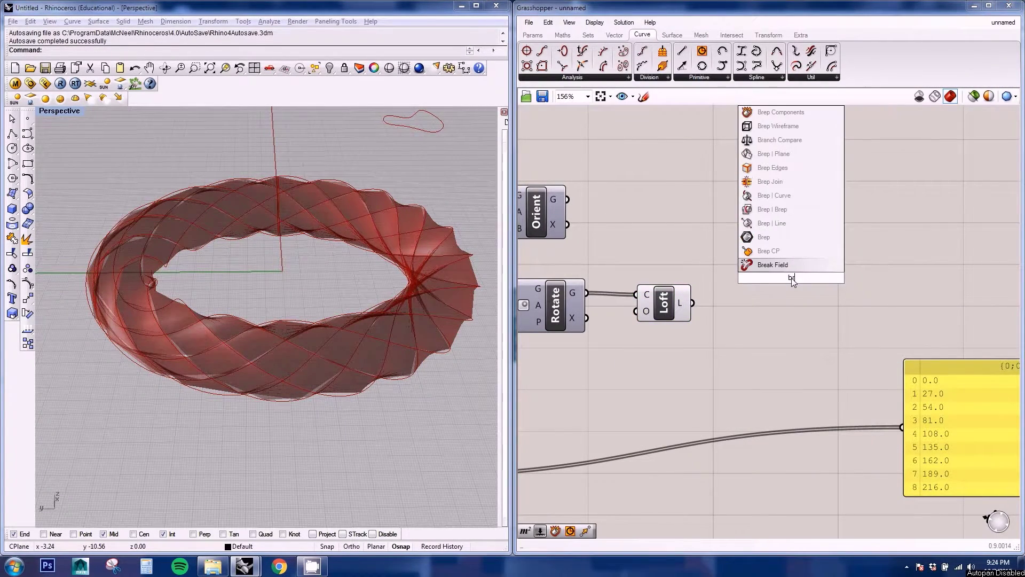
{"action": "left_click", "coordinate": [818, 116]}
{"action": "left_click_drag", "start_coordinate": [693, 303], "coordinate": [793, 307]}
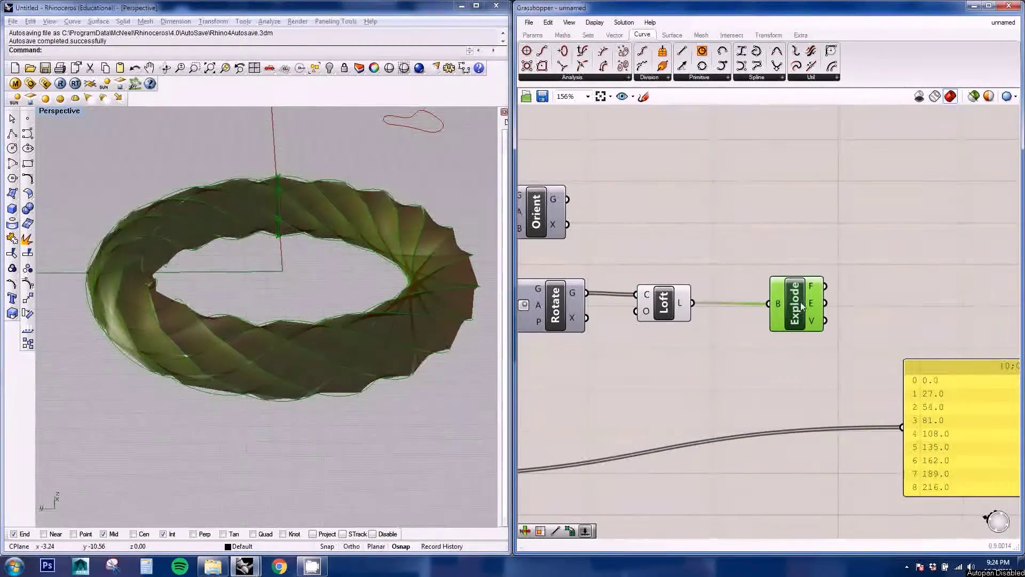
Step: Examine the exploded ring surface in the perspective view and the F, E and V outputs of the Explode component
{"action": "right_click_drag", "start_coordinate": [406, 335], "coordinate": [359, 373]}
{"action": "scroll", "coordinate": [303, 368], "scroll_direction": "up", "scroll_amount": 3}
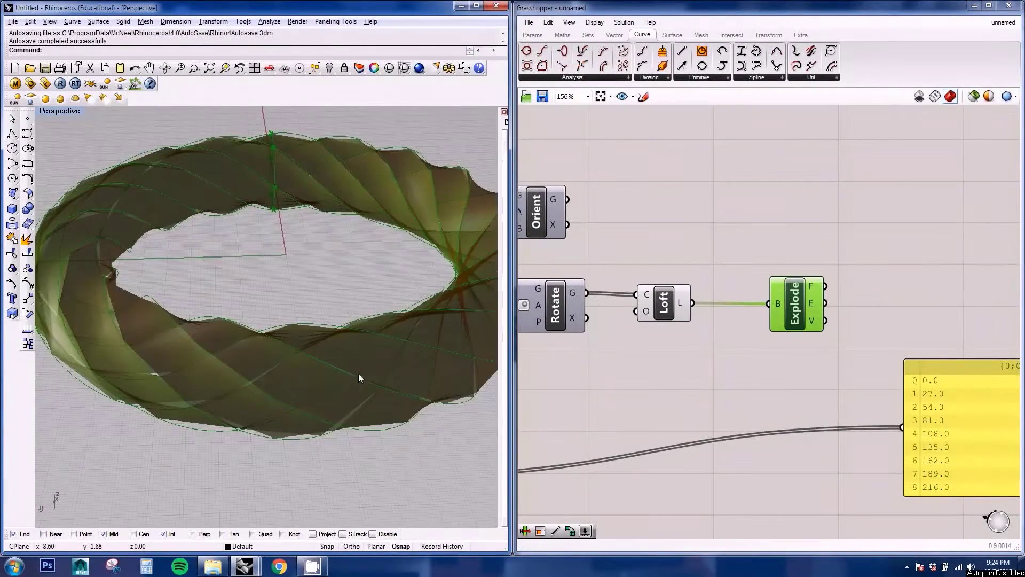
{"action": "right_click_drag", "start_coordinate": [818, 289], "coordinate": [784, 287]}
{"action": "mouse_move", "coordinate": [783, 286]}
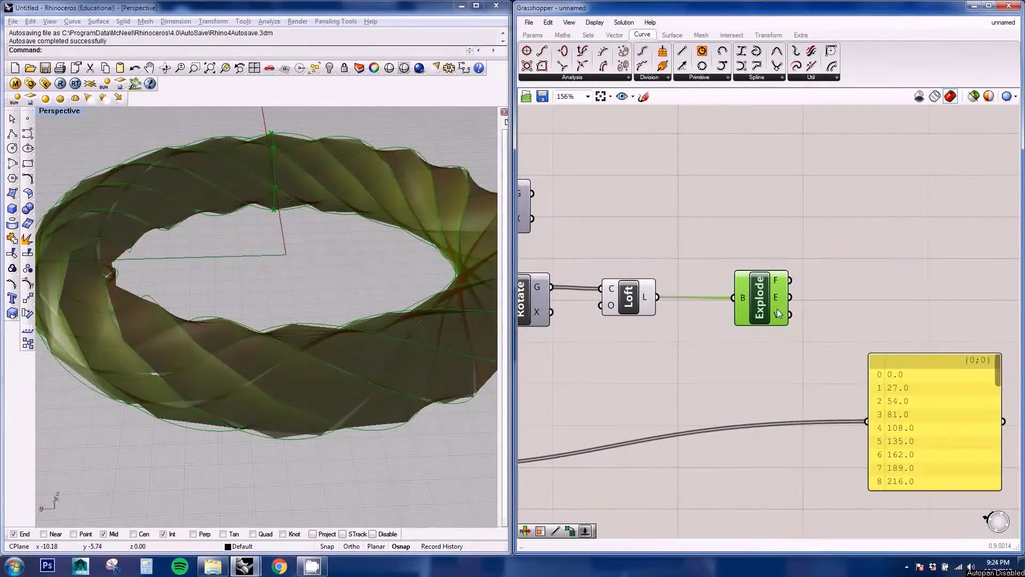
{"action": "right_click_drag", "start_coordinate": [855, 278], "coordinate": [793, 276]}
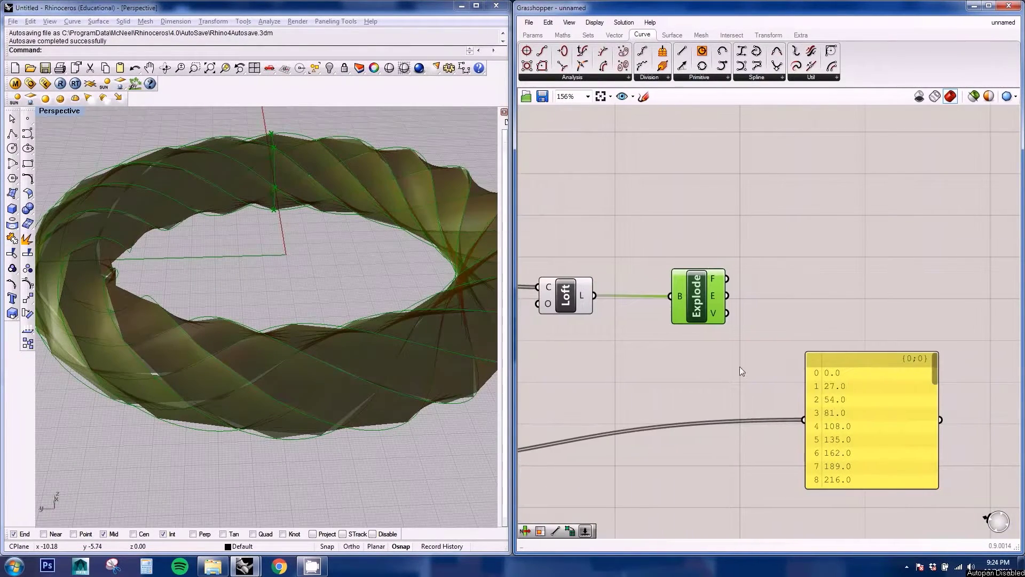
{"action": "right_click_drag", "start_coordinate": [676, 338], "coordinate": [599, 332]}
{"action": "left_click", "coordinate": [662, 275]}
{"action": "right_click_drag", "start_coordinate": [662, 275], "coordinate": [631, 278]}
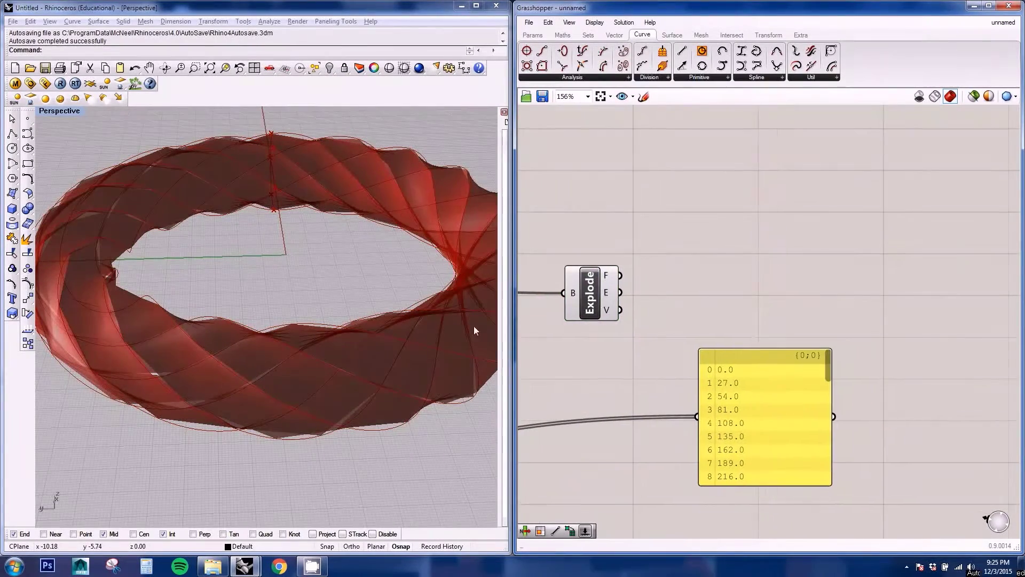
{"action": "right_click_drag", "start_coordinate": [473, 326], "coordinate": [248, 390]}
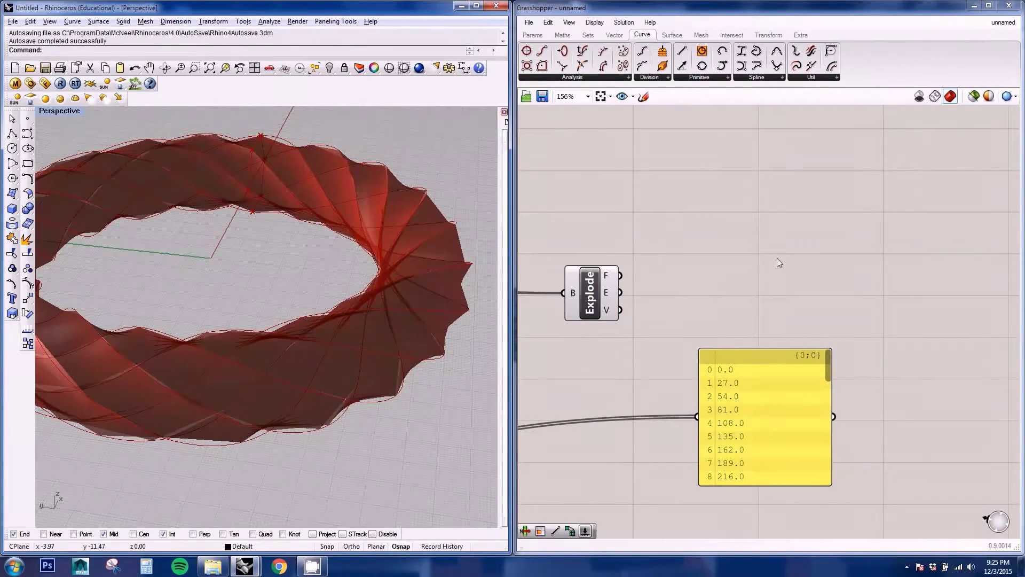
Step: Move the angle list panel away from the Explode component and turn off the preview of the Loft component
{"action": "left_click_drag", "start_coordinate": [754, 352], "coordinate": [754, 376]}
{"action": "left_click_drag", "start_coordinate": [820, 406], "coordinate": [1004, 490]}
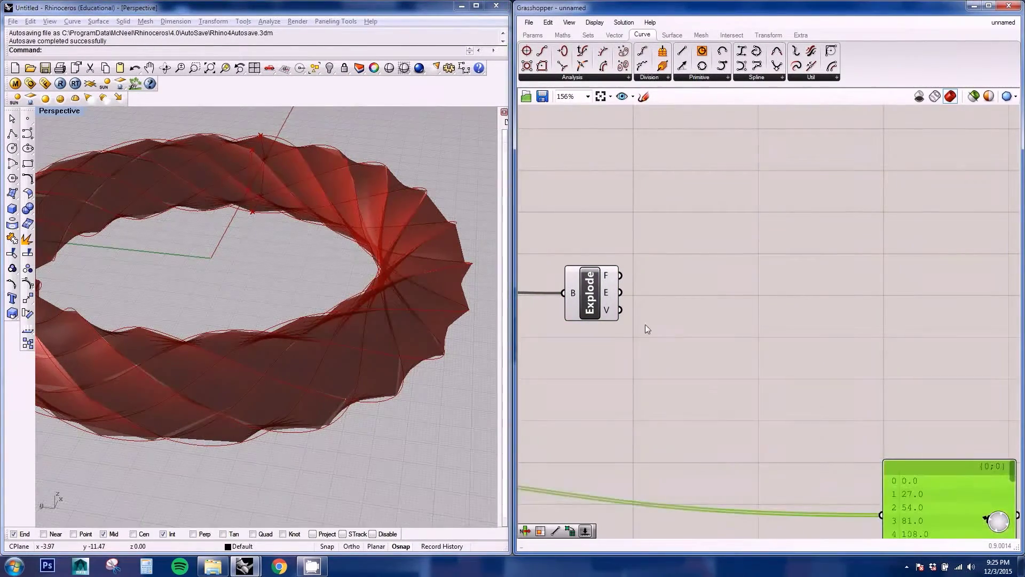
{"action": "right_click_drag", "start_coordinate": [646, 325], "coordinate": [735, 328]}
{"action": "right_click", "coordinate": [553, 298]}
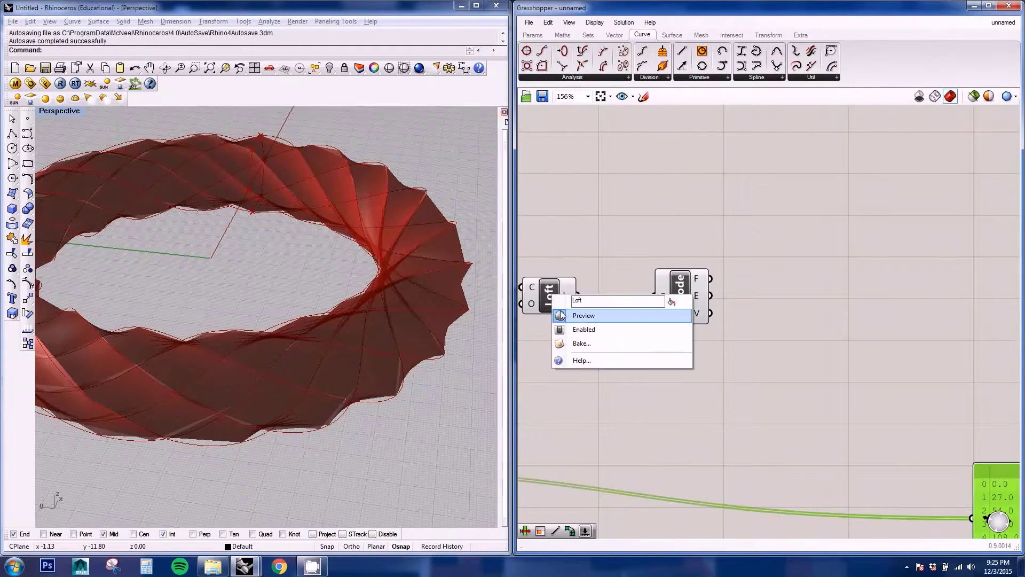
{"action": "left_click", "coordinate": [584, 313]}
{"action": "right_click_drag", "start_coordinate": [860, 277], "coordinate": [808, 291]}
{"action": "key", "text": "Escape"}
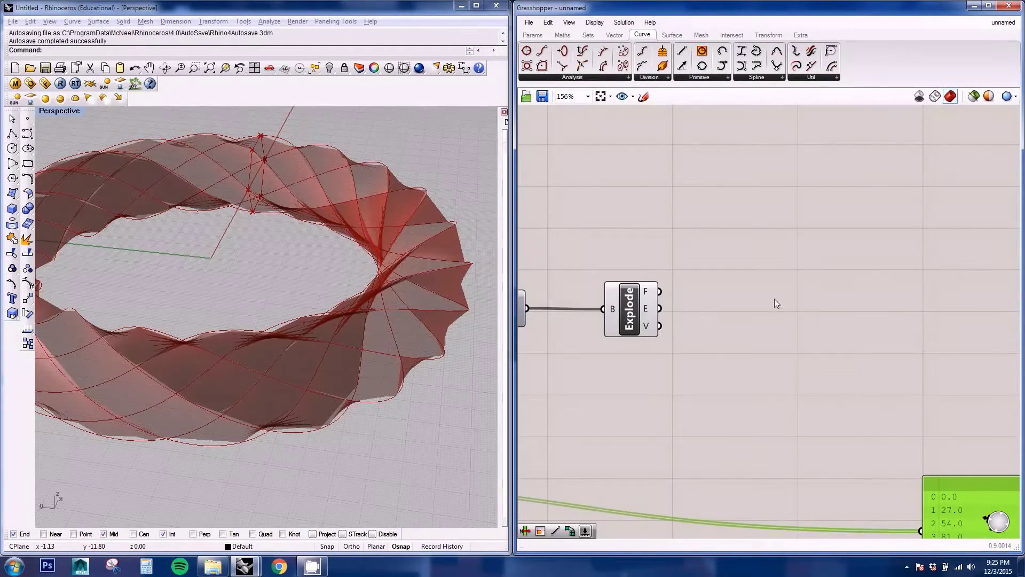
Step: Add an Isotrim (SubSrf) component and connect the faces output of Explode to its surface input
{"action": "right_click", "coordinate": [775, 299]}
{"action": "left_click", "coordinate": [796, 268]}
{"action": "double_click", "coordinate": [797, 269]}
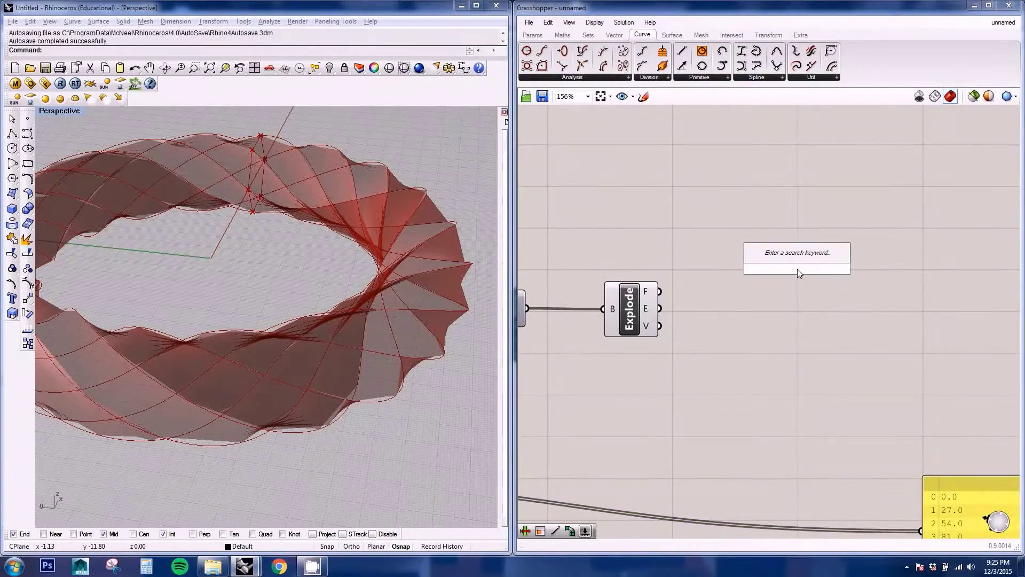
{"action": "type", "text": "iso"}
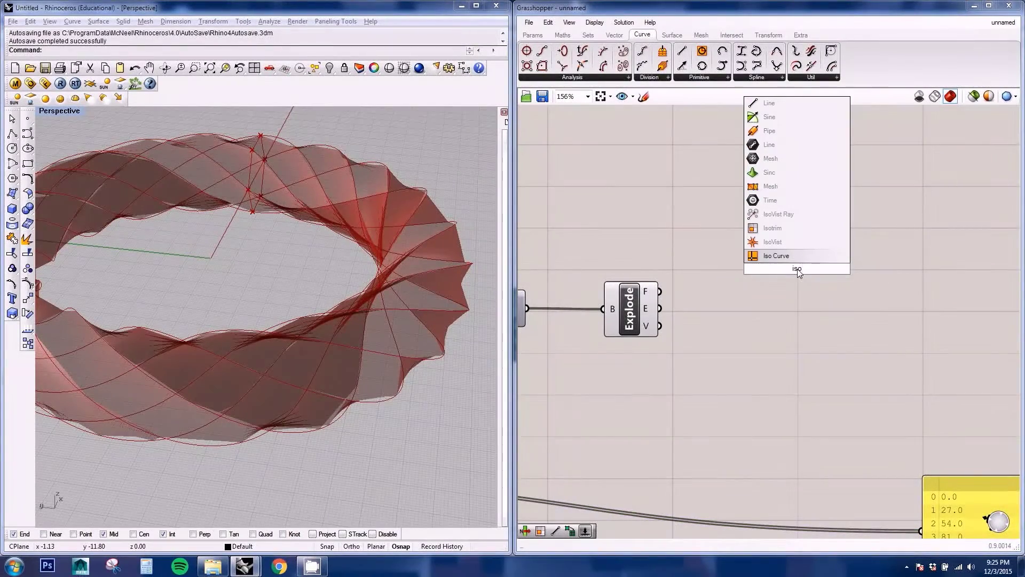
{"action": "left_click", "coordinate": [775, 228]}
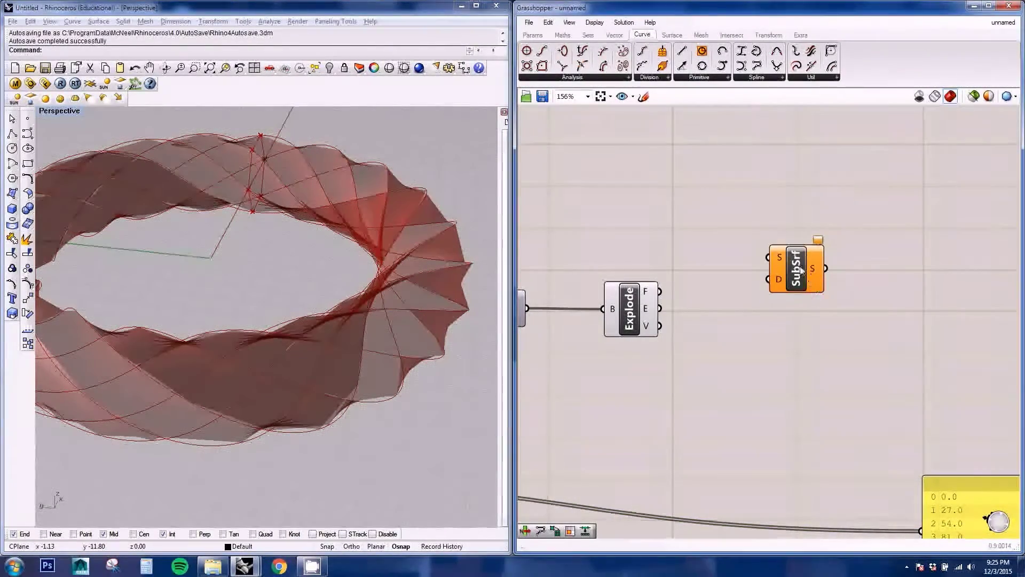
{"action": "left_click_drag", "start_coordinate": [801, 270], "coordinate": [849, 305]}
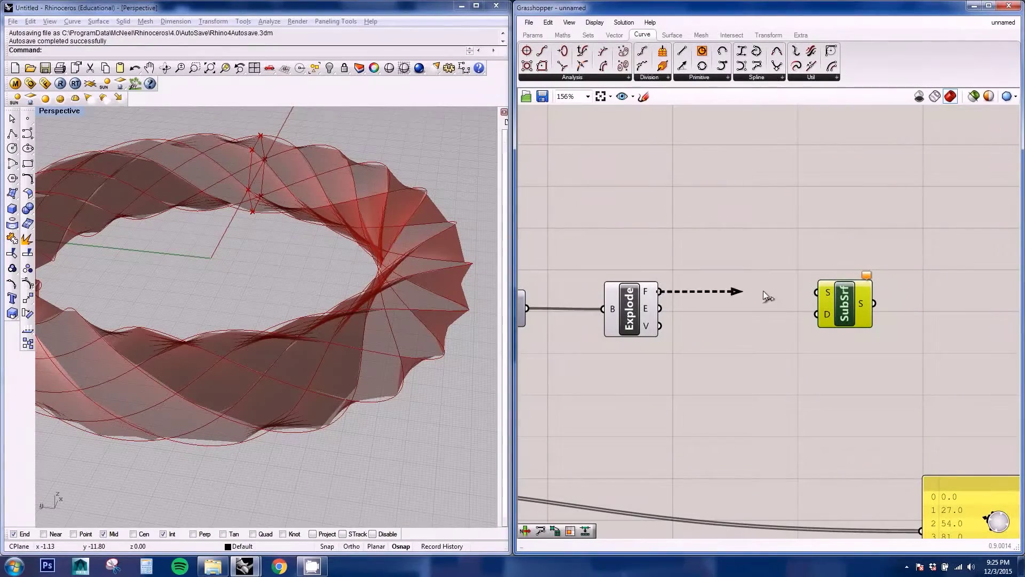
{"action": "left_click_drag", "start_coordinate": [767, 297], "coordinate": [864, 302]}
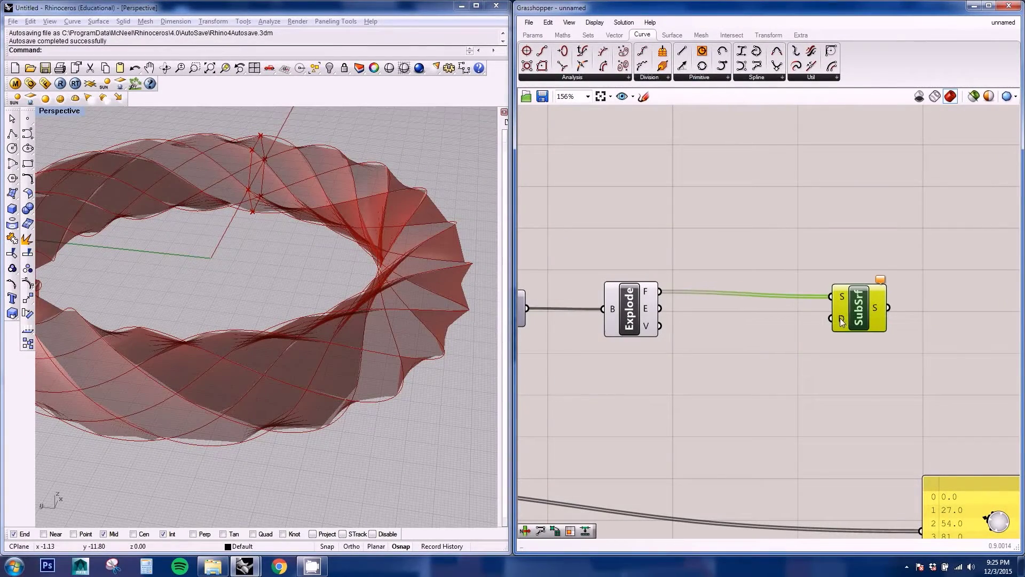
Step: Add a Divide Domain² component below Explode and connect the faces output of Explode to its I input
{"action": "right_click_drag", "start_coordinate": [764, 345], "coordinate": [831, 318]}
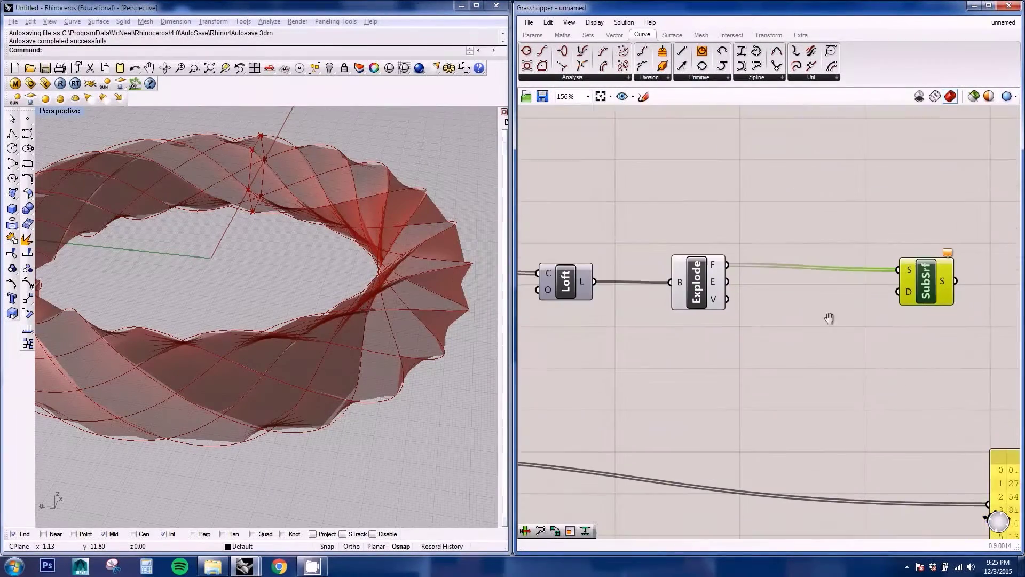
{"action": "double_click", "coordinate": [795, 345]}
{"action": "type", "text": "doma"}
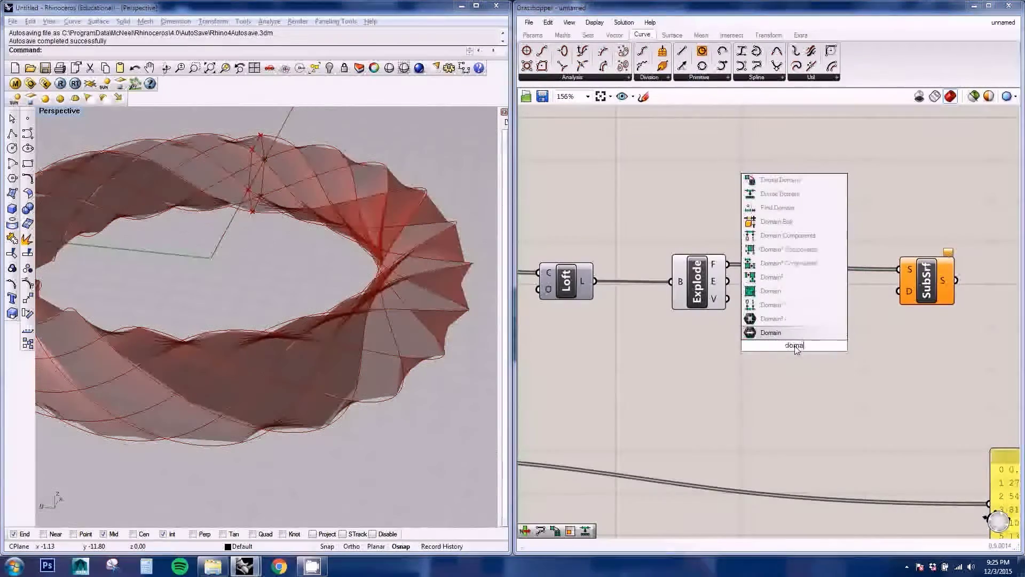
{"action": "key", "text": "BackSpace"}
{"action": "key", "text": "BackSpace"}
{"action": "key", "text": "BackSpace"}
{"action": "key", "text": "BackSpace"}
{"action": "type", "text": "div"}
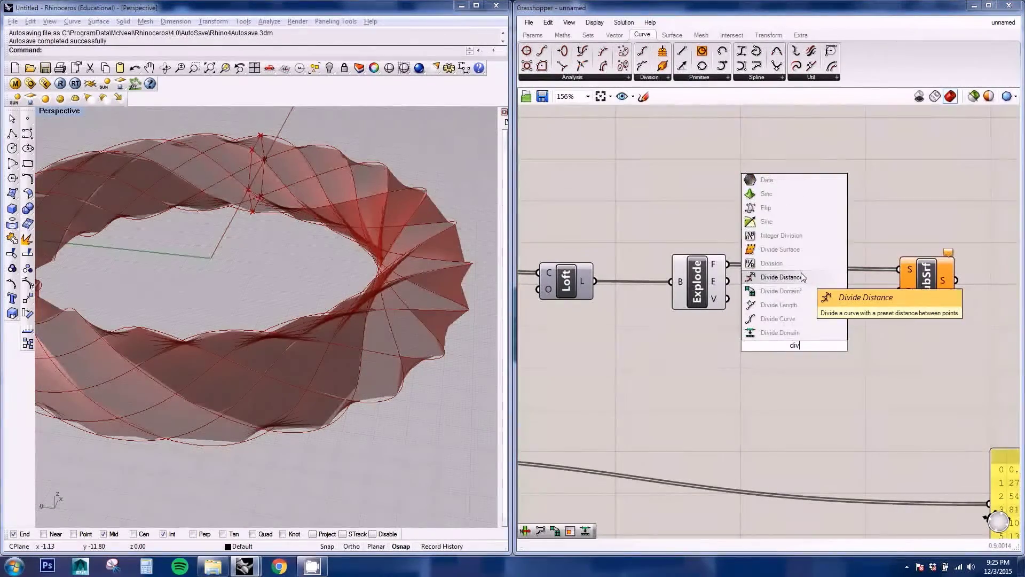
{"action": "left_click", "coordinate": [801, 291]}
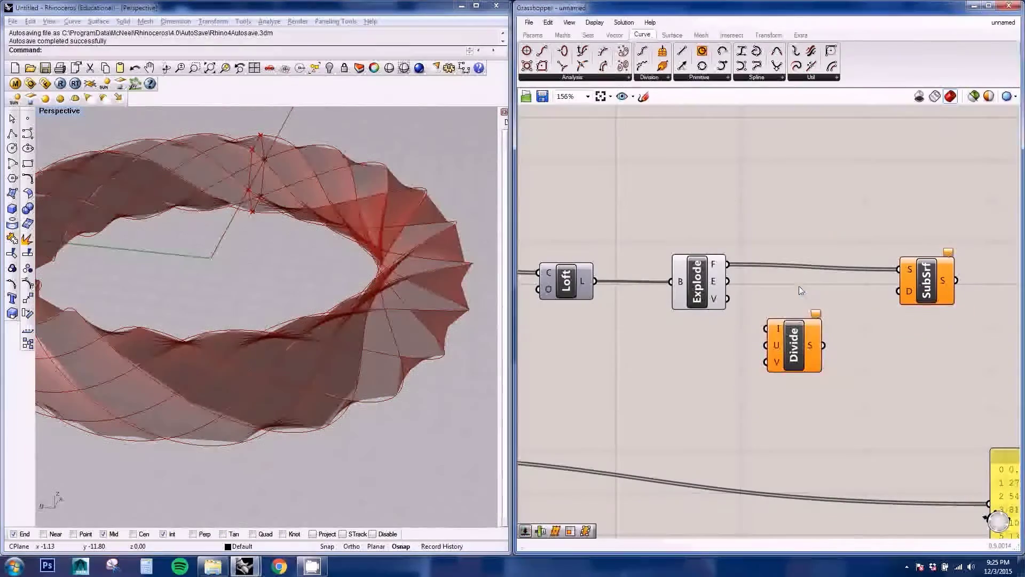
{"action": "left_click_drag", "start_coordinate": [795, 344], "coordinate": [828, 350]}
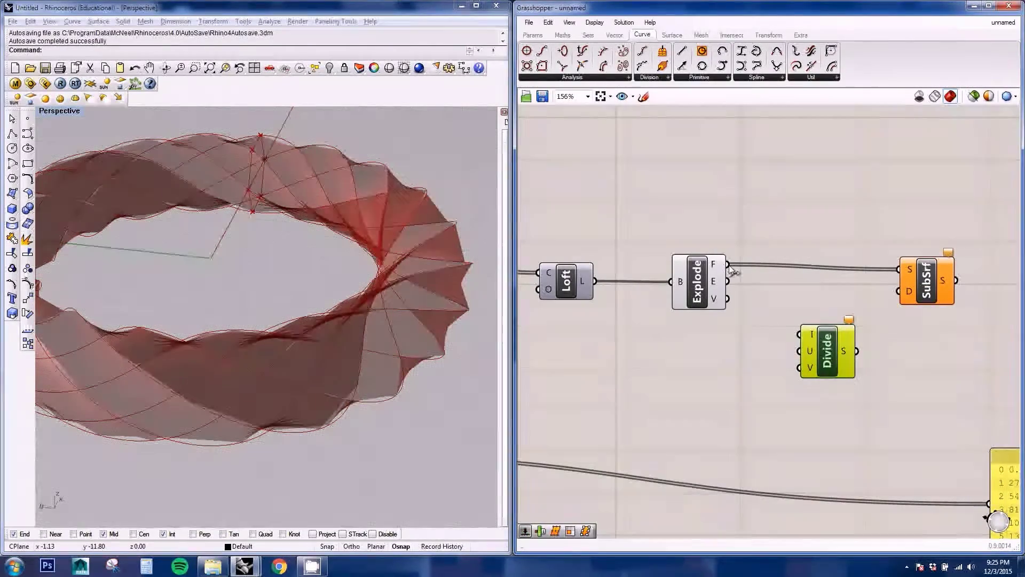
{"action": "left_click_drag", "start_coordinate": [731, 267], "coordinate": [799, 334]}
Step: Create a number slider set to 15, connect it to the U input of Divide and align it with the component
{"action": "right_click_drag", "start_coordinate": [713, 376], "coordinate": [767, 373]}
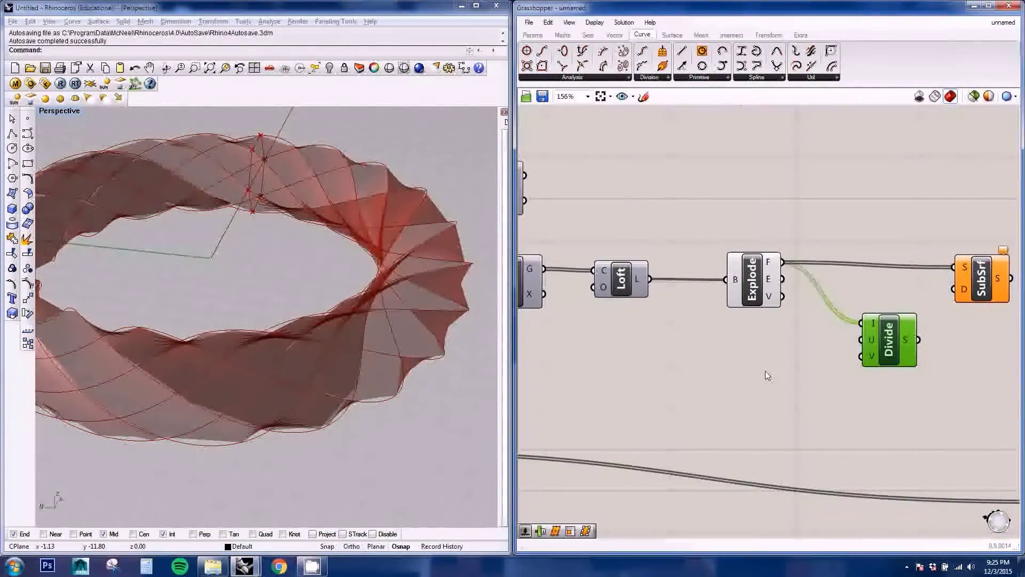
{"action": "double_click", "coordinate": [722, 360]}
{"action": "type", "text": "1"}
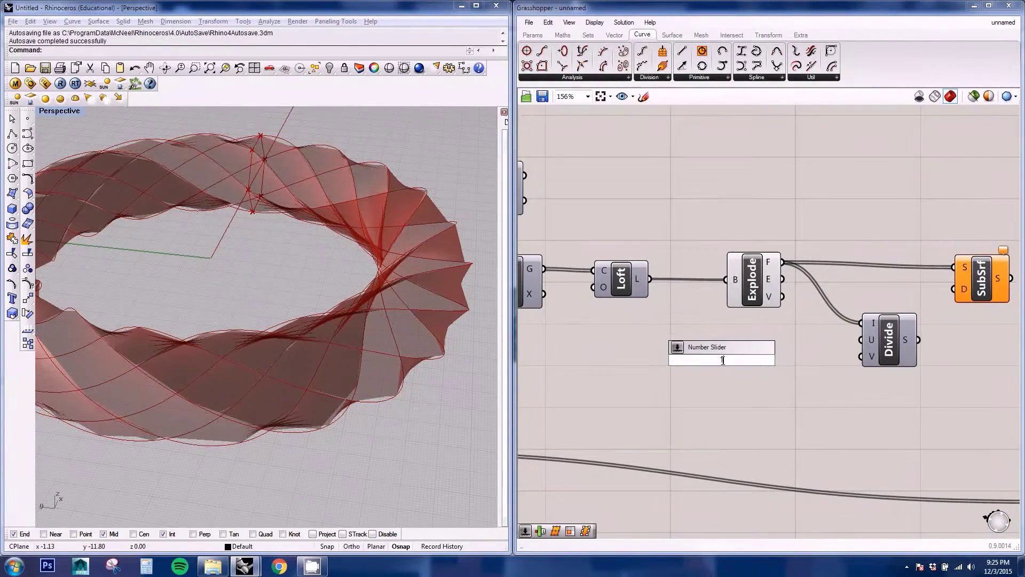
{"action": "key", "text": "Return"}
{"action": "left_click", "coordinate": [693, 361]}
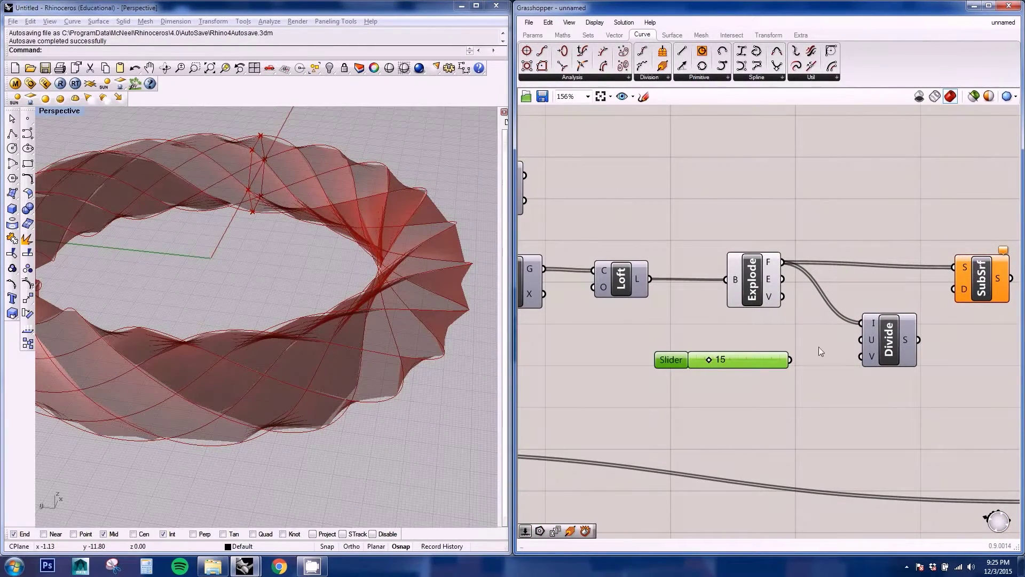
{"action": "left_click_drag", "start_coordinate": [790, 360], "coordinate": [858, 350]}
{"action": "left_click_drag", "start_coordinate": [736, 363], "coordinate": [734, 345]}
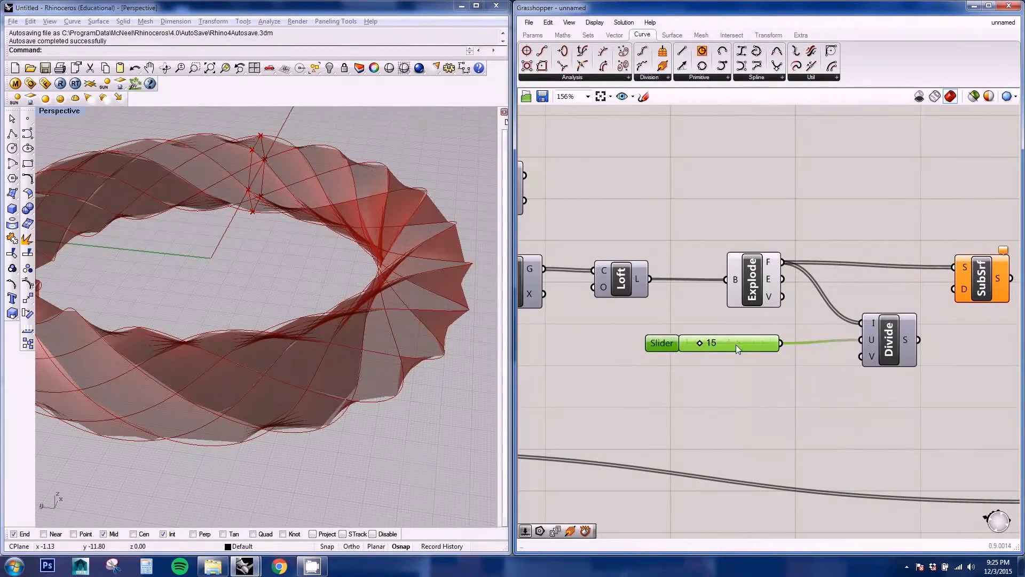
Step: Connect a second slider set to 15 to the V input of Divide, and wire the Divide output to SubSrf's D input
{"action": "double_click", "coordinate": [730, 386]}
{"action": "type", "text": "15"}
{"action": "key", "text": "Return"}
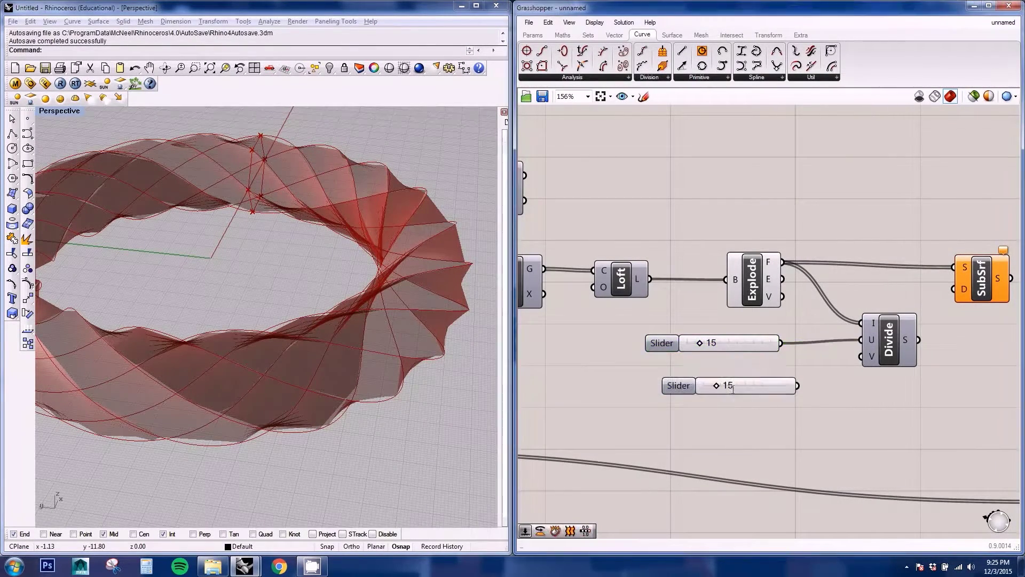
{"action": "left_click_drag", "start_coordinate": [856, 352], "coordinate": [855, 353]}
{"action": "left_click_drag", "start_coordinate": [751, 389], "coordinate": [736, 374]}
{"action": "right_click_drag", "start_coordinate": [874, 341], "coordinate": [828, 367]}
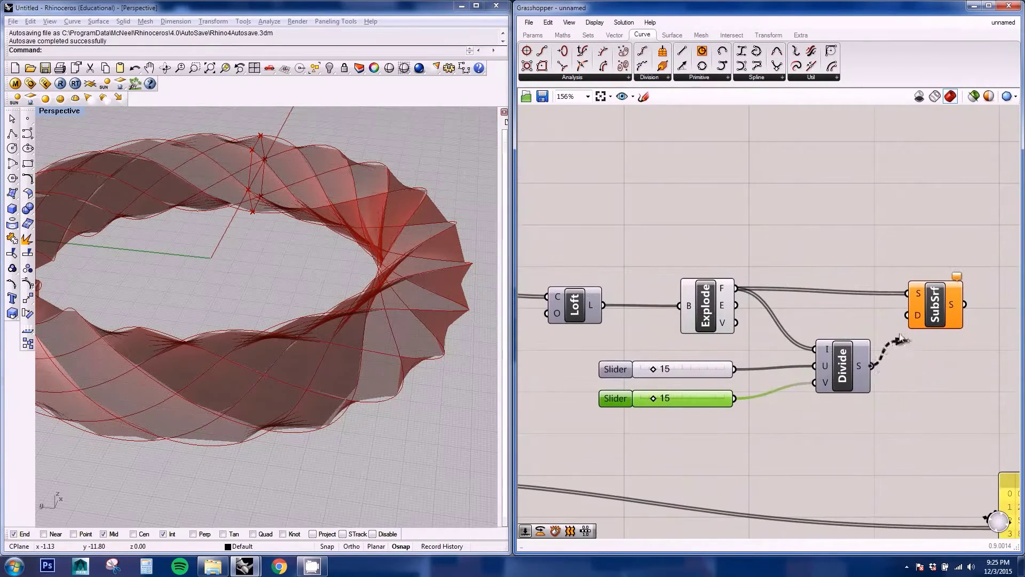
{"action": "left_click_drag", "start_coordinate": [901, 339], "coordinate": [908, 316]}
Step: Examine the subdivided strip that SubSrf generates on the twisted ring from different angles and distances
{"action": "right_click_drag", "start_coordinate": [807, 343], "coordinate": [789, 327]}
{"action": "right_click_drag", "start_coordinate": [188, 349], "coordinate": [201, 362]}
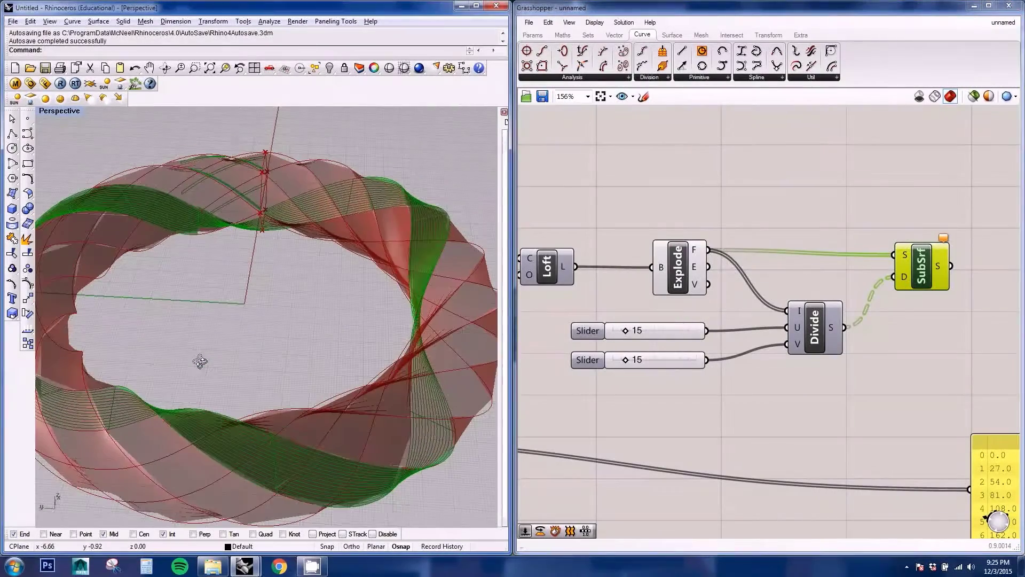
{"action": "right_click_drag", "start_coordinate": [319, 319], "coordinate": [311, 341]}
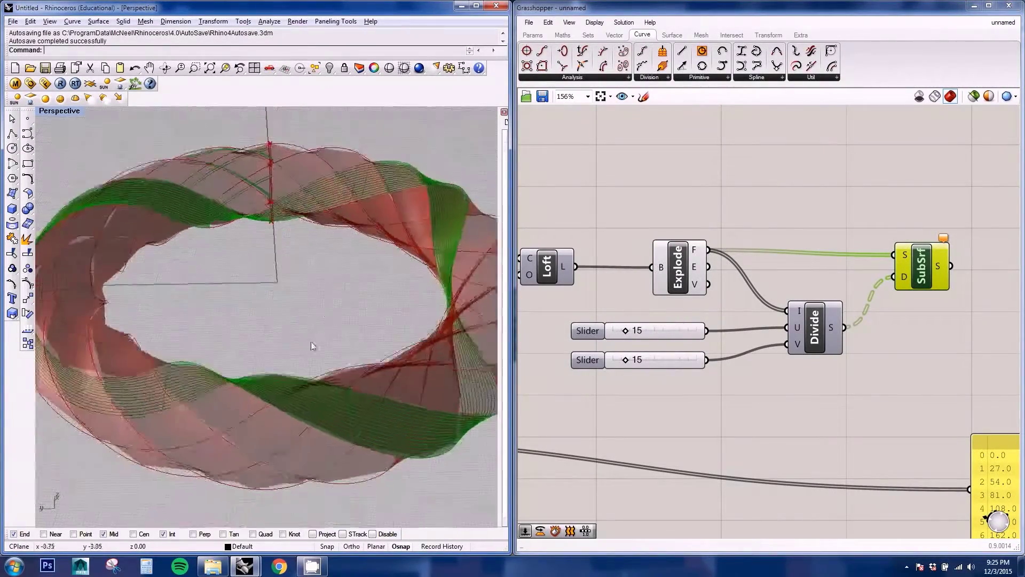
{"action": "scroll", "coordinate": [364, 415], "scroll_direction": "up", "scroll_amount": 2}
{"action": "right_click_drag", "start_coordinate": [364, 415], "coordinate": [361, 412]}
{"action": "scroll", "coordinate": [284, 351], "scroll_direction": "down", "scroll_amount": 3}
{"action": "mouse_move", "coordinate": [284, 350]}
{"action": "right_mouse_down"}
{"action": "mouse_move", "coordinate": [268, 334]}
{"action": "mouse_move", "coordinate": [278, 342]}
{"action": "right_mouse_up"}
{"action": "scroll", "coordinate": [729, 288], "scroll_direction": "down", "scroll_amount": 1}
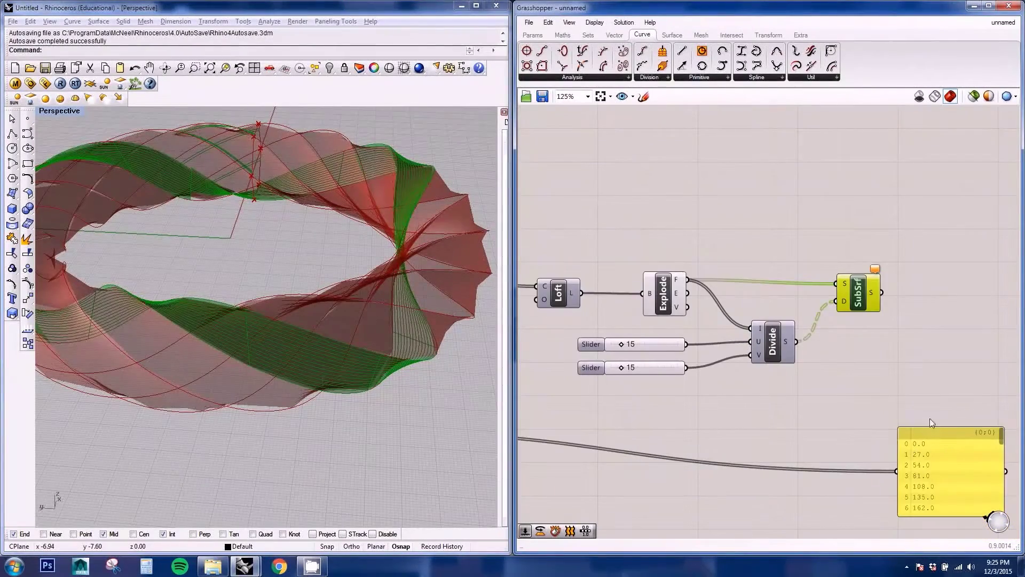
Step: Move the yellow panel above SubSrf and connect the faces output of Explode to it
{"action": "left_click_drag", "start_coordinate": [931, 420], "coordinate": [924, 219]}
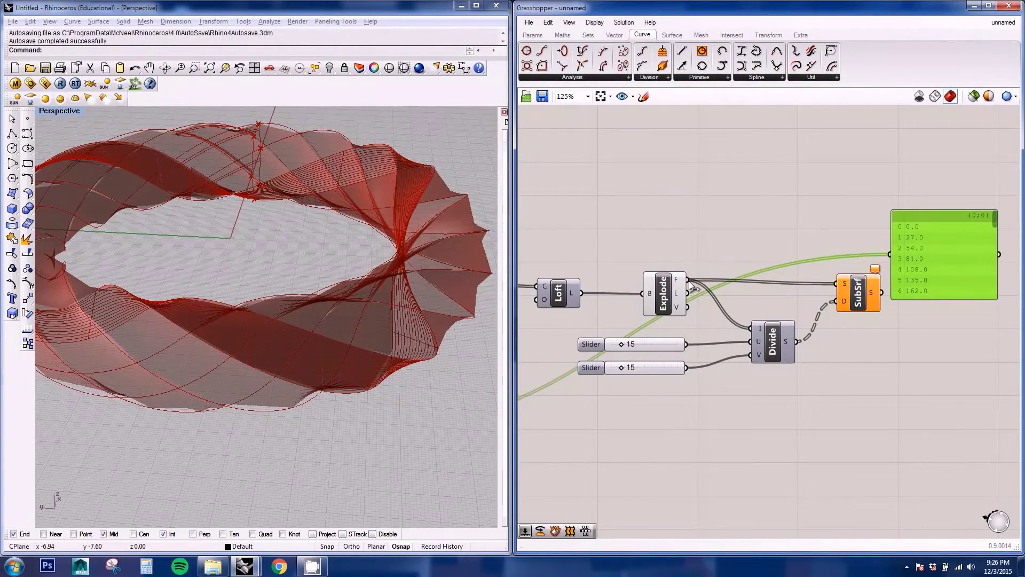
{"action": "left_click_drag", "start_coordinate": [688, 280], "coordinate": [891, 253]}
{"action": "right_click_drag", "start_coordinate": [824, 269], "coordinate": [752, 297]}
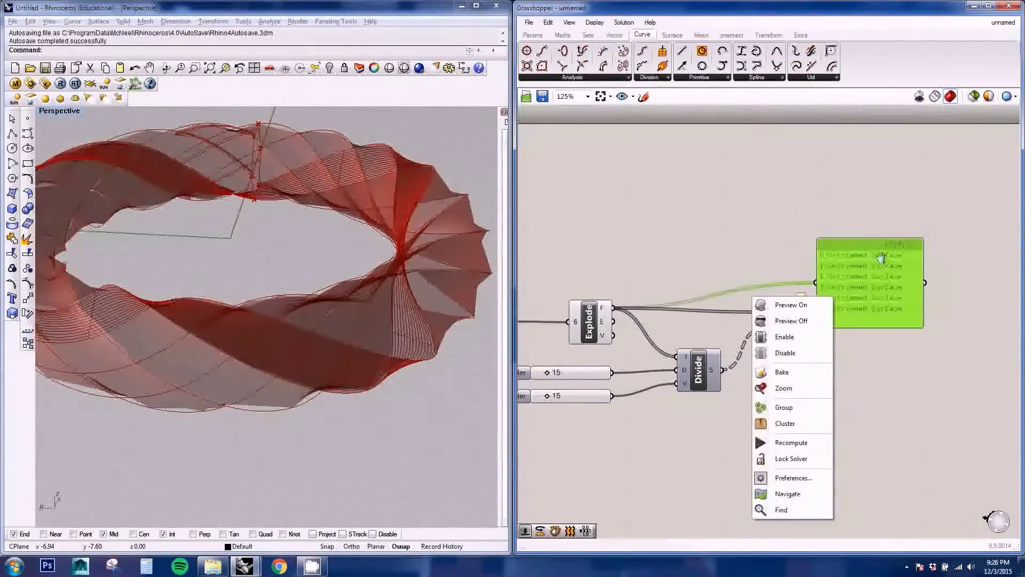
{"action": "left_click_drag", "start_coordinate": [864, 247], "coordinate": [881, 217]}
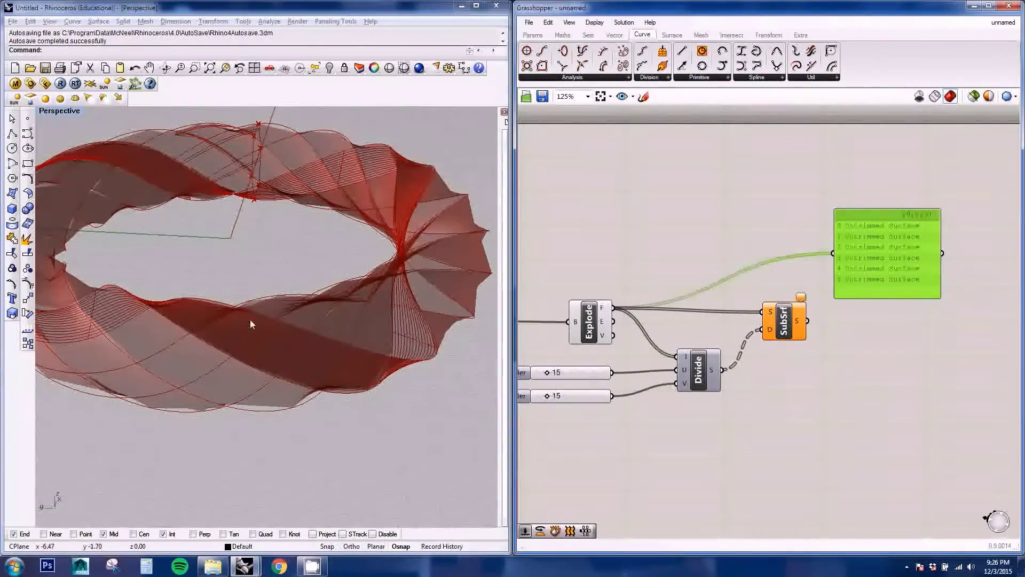
{"action": "right_click_drag", "start_coordinate": [177, 376], "coordinate": [69, 339]}
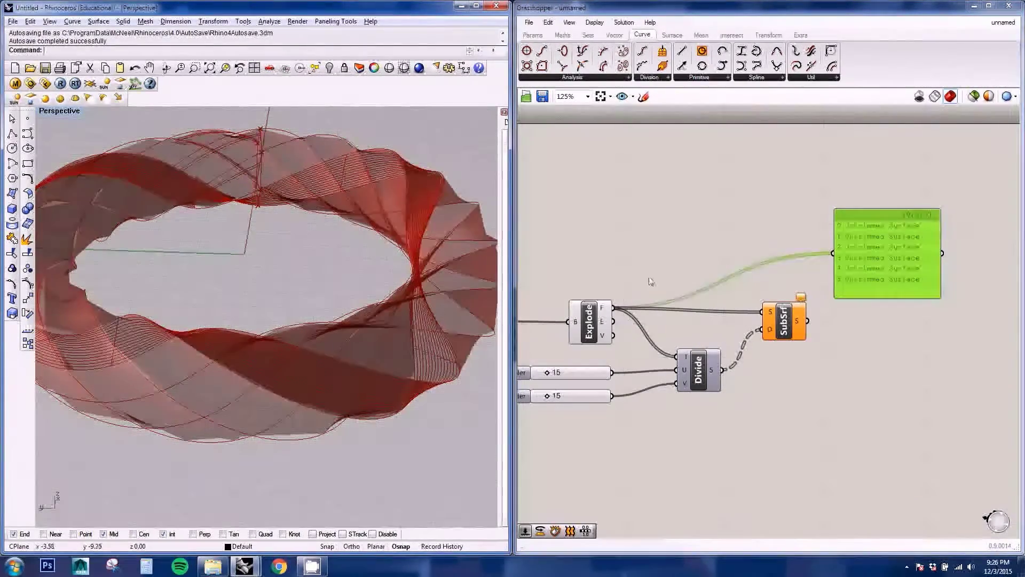
Step: Graft the faces output of Explode and enlarge the panel to fit all its branches
{"action": "right_click", "coordinate": [612, 308]}
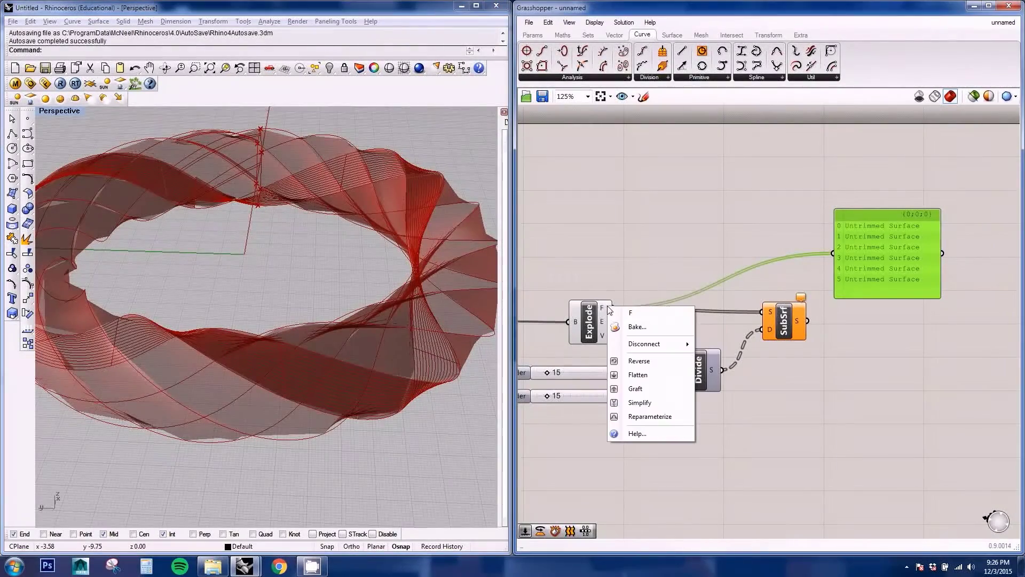
{"action": "left_click", "coordinate": [636, 389]}
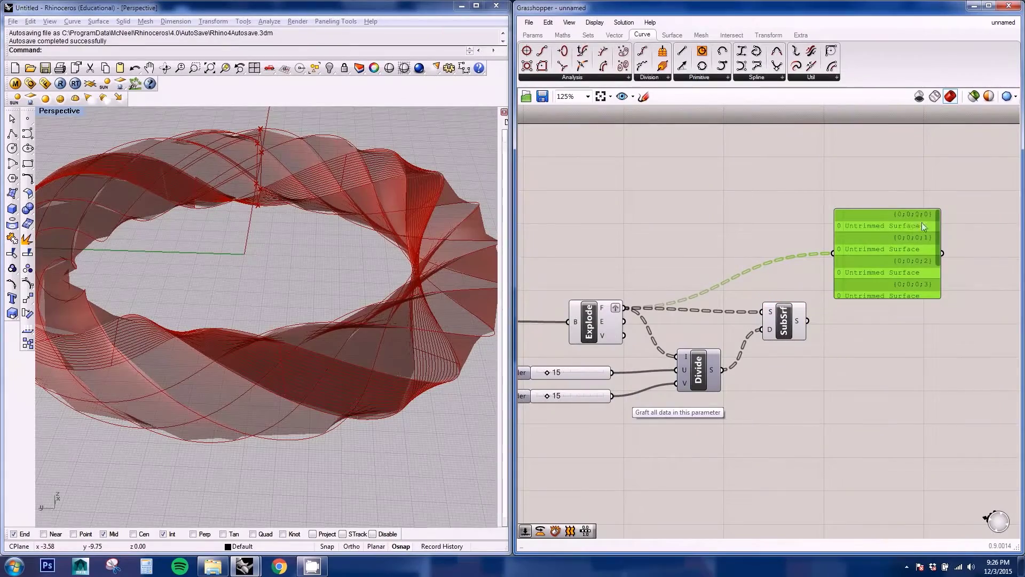
{"action": "left_click_drag", "start_coordinate": [921, 299], "coordinate": [923, 381]}
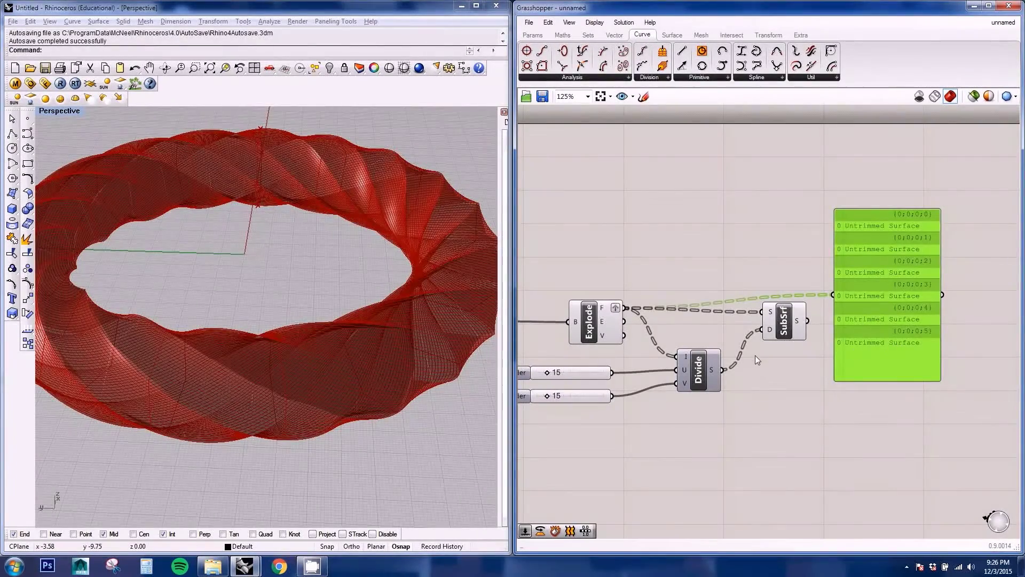
Step: Examine the subdivided ring up close and turn off the preview of SubSrf
{"action": "right_click_drag", "start_coordinate": [755, 354], "coordinate": [781, 369]}
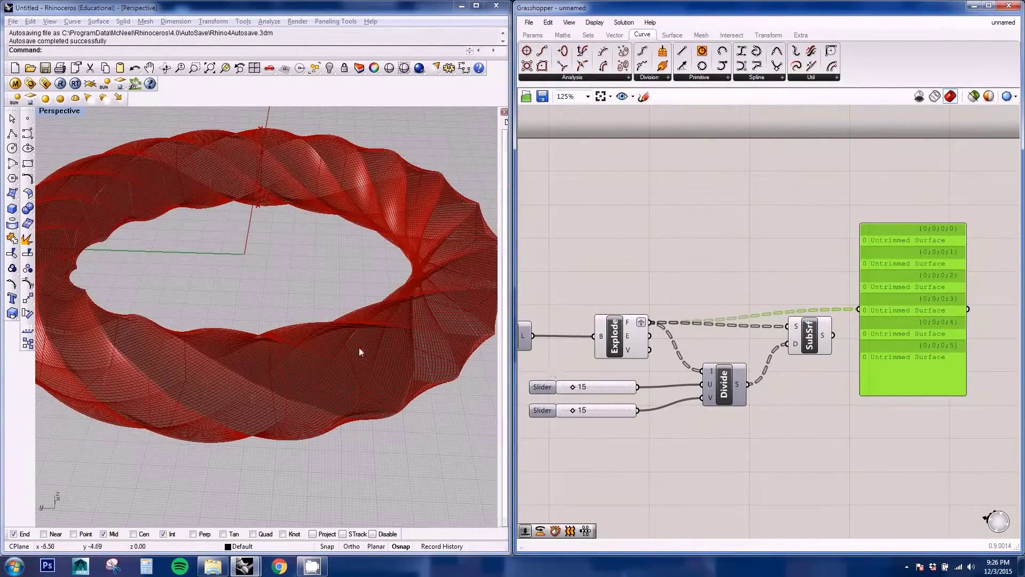
{"action": "scroll", "coordinate": [341, 351], "scroll_direction": "up", "scroll_amount": 5}
{"action": "scroll", "coordinate": [323, 344], "scroll_direction": "down", "scroll_amount": 5}
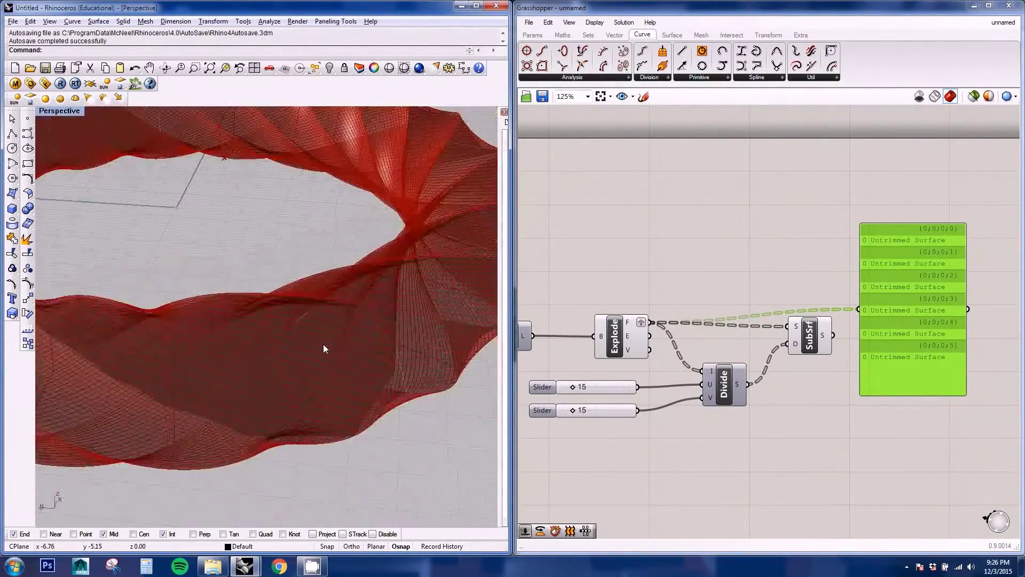
{"action": "scroll", "coordinate": [240, 355], "scroll_direction": "up", "scroll_amount": 3}
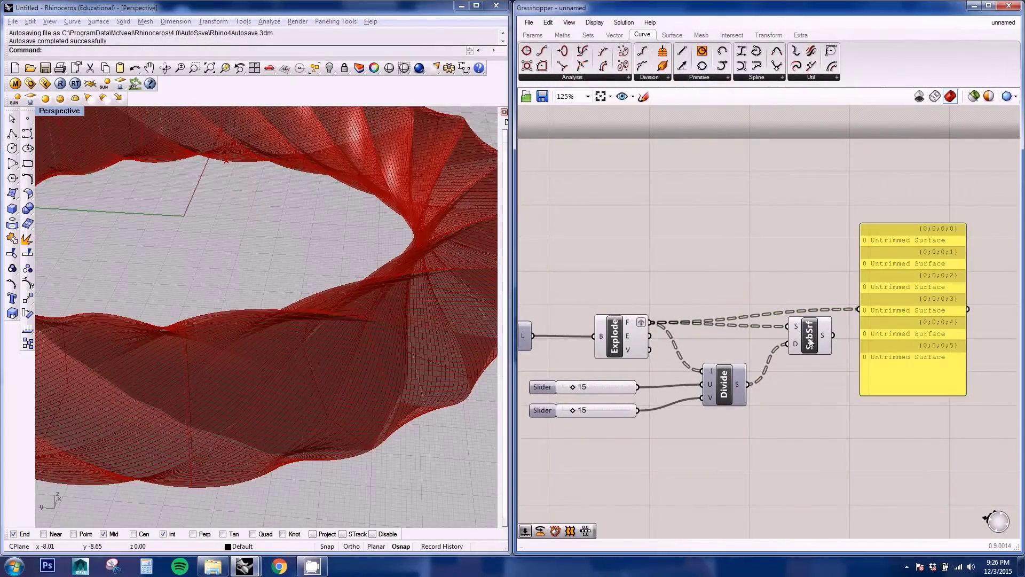
{"action": "right_click", "coordinate": [813, 339]}
{"action": "left_click", "coordinate": [834, 359]}
Step: Add a List Item component above Explode and connect the faces output of Explode to its L input
{"action": "right_click_drag", "start_coordinate": [732, 285], "coordinate": [766, 288]}
{"action": "double_click", "coordinate": [733, 239]}
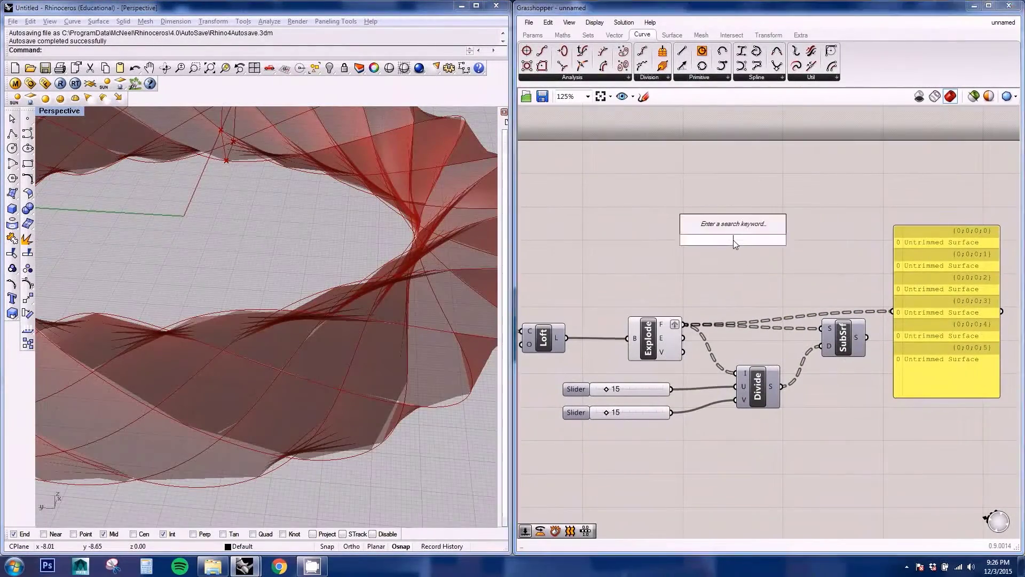
{"action": "type", "text": "list"}
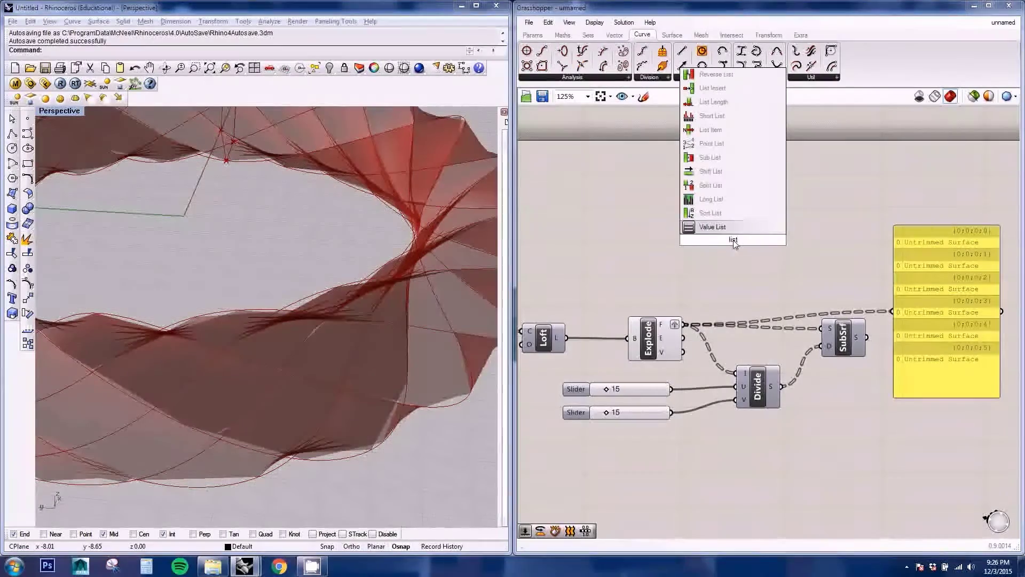
{"action": "left_click", "coordinate": [719, 130]}
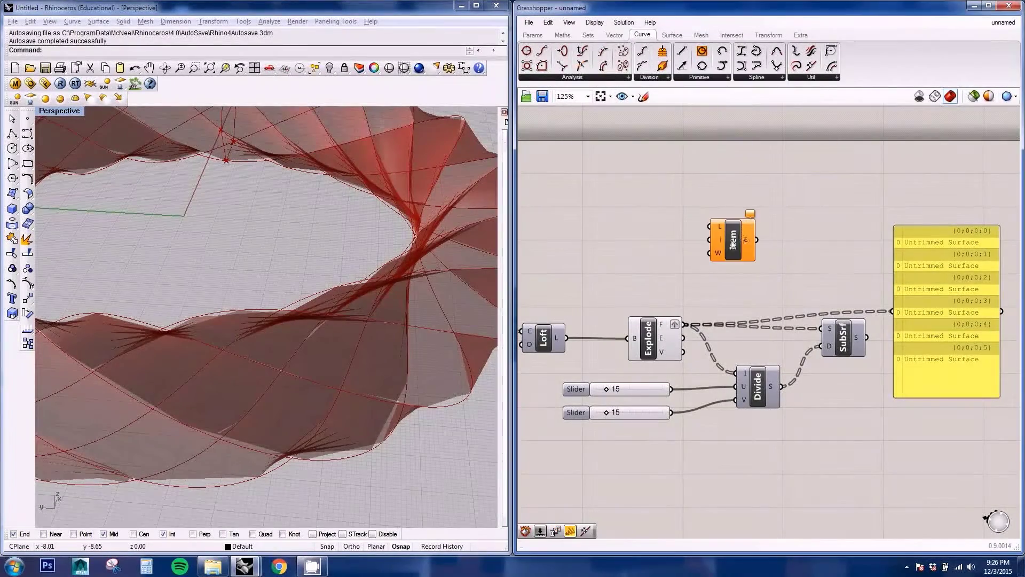
{"action": "left_click_drag", "start_coordinate": [733, 239], "coordinate": [765, 266]}
{"action": "left_click_drag", "start_coordinate": [686, 325], "coordinate": [744, 255]}
Step: Remove the graft from the faces output of Explode
{"action": "right_click_drag", "start_coordinate": [678, 281], "coordinate": [739, 284]}
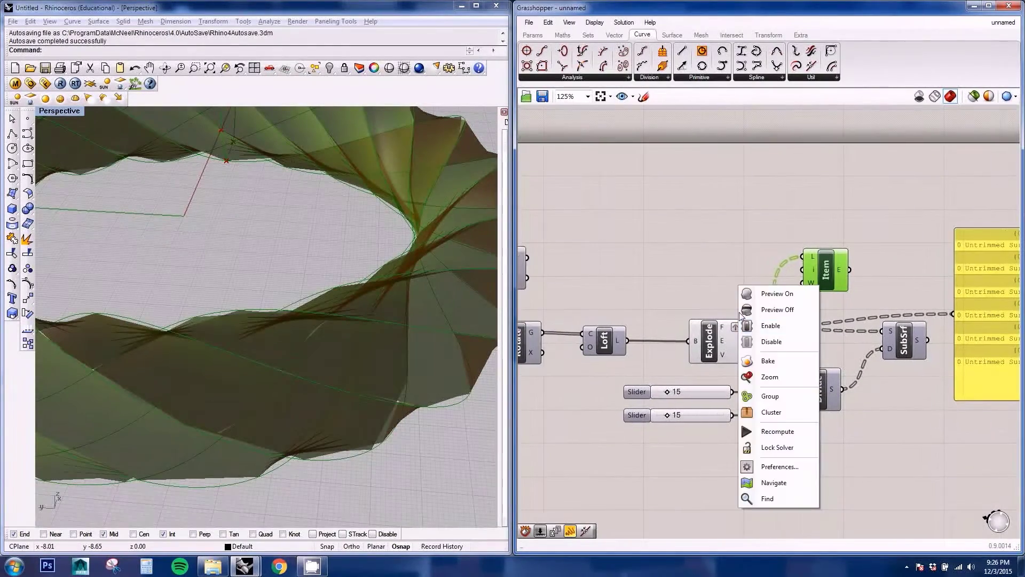
{"action": "left_click", "coordinate": [711, 313]}
{"action": "right_click", "coordinate": [741, 327]}
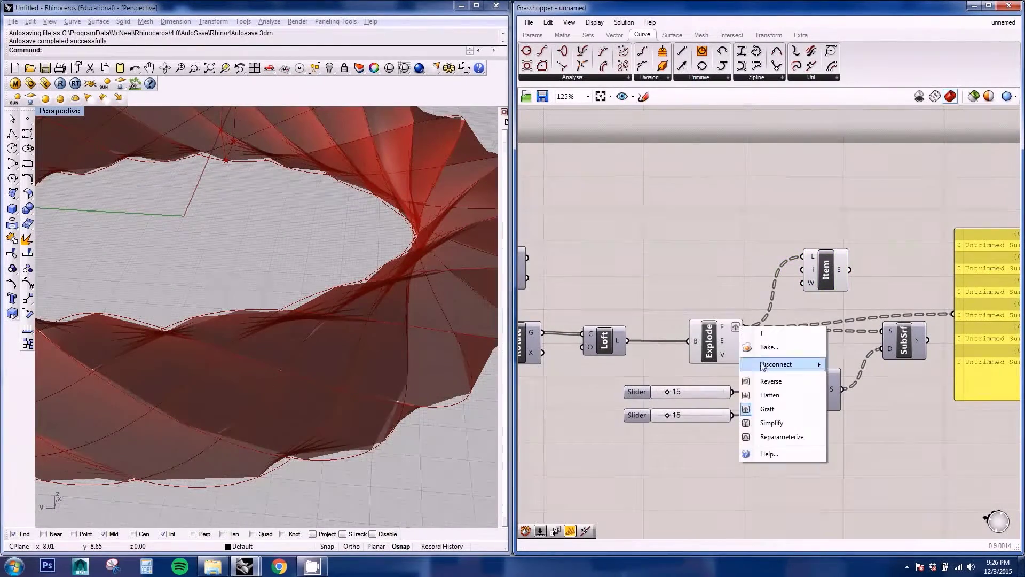
{"action": "left_click", "coordinate": [769, 399]}
Step: Create a number slider set to 1 beside List Item and change its maximum value
{"action": "right_click_drag", "start_coordinate": [684, 268], "coordinate": [664, 270]}
{"action": "double_click", "coordinate": [674, 270]}
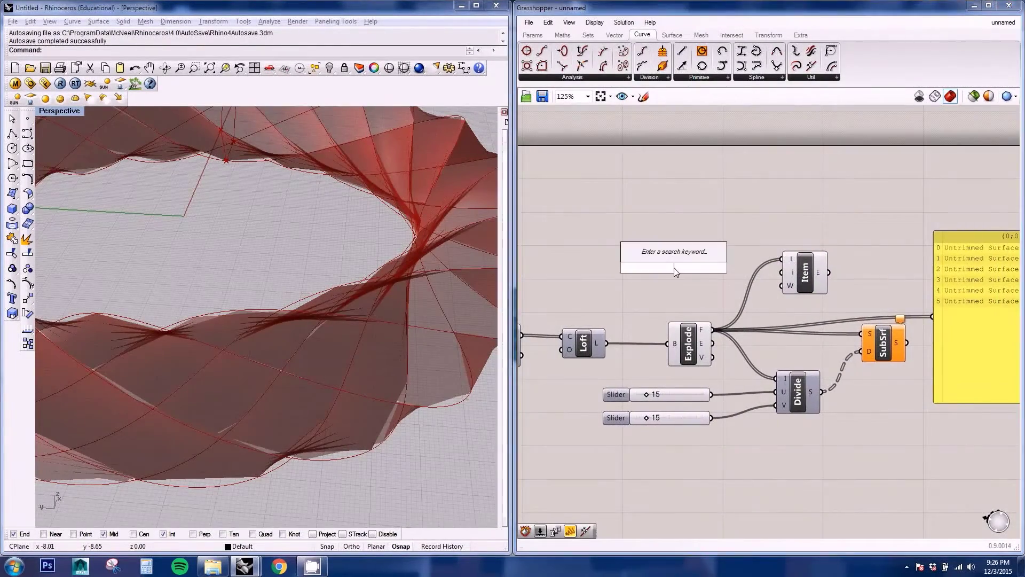
{"action": "type", "text": "1"}
{"action": "key", "text": "Return"}
{"action": "right_click", "coordinate": [693, 271]}
{"action": "mouse_move", "coordinate": [762, 340]}
{"action": "left_click", "coordinate": [878, 351]}
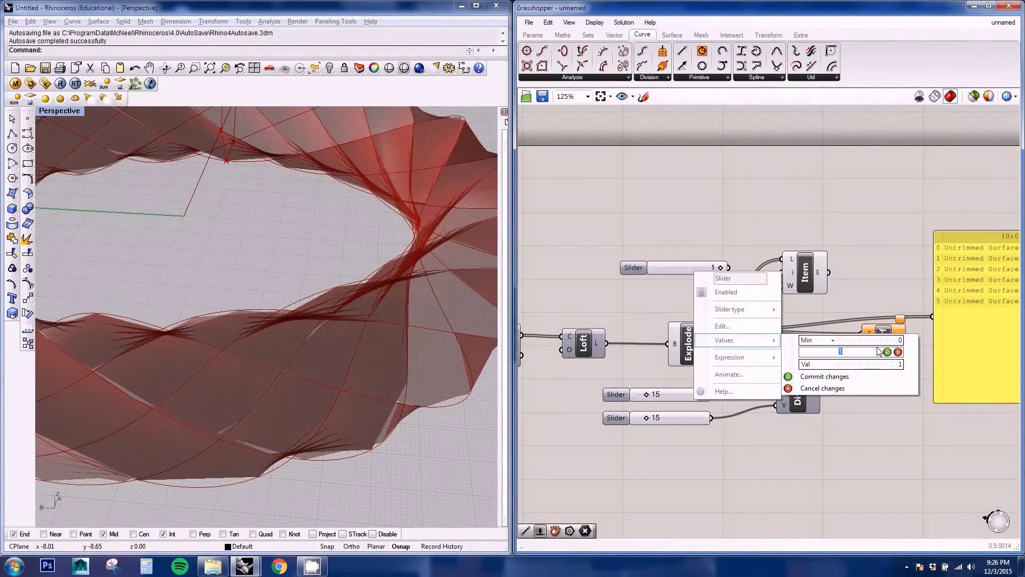
{"action": "left_click", "coordinate": [888, 352]}
Step: Connect the new slider to the i input of List Item and align it with the component
{"action": "right_click_drag", "start_coordinate": [933, 284], "coordinate": [891, 290]}
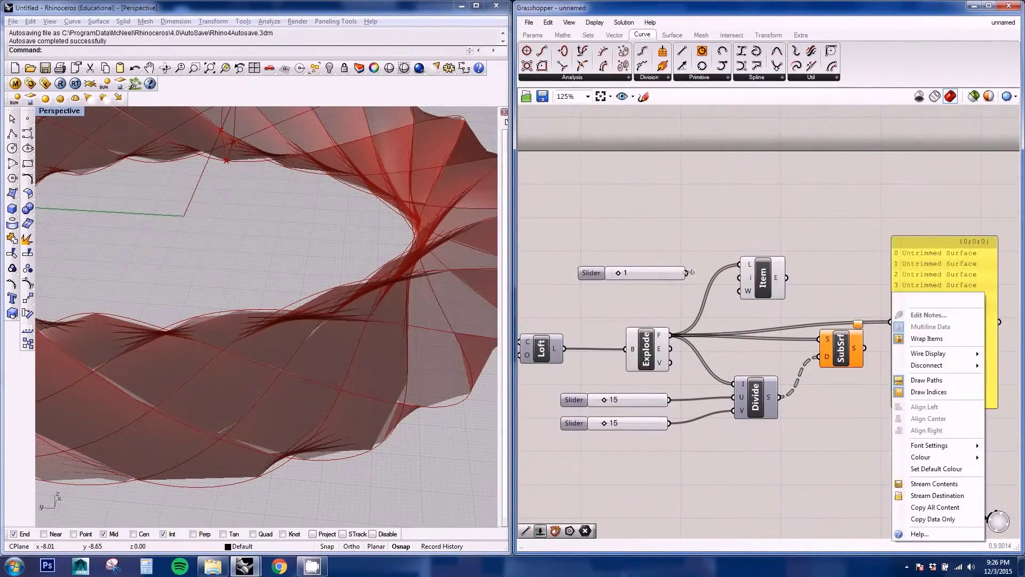
{"action": "left_click", "coordinate": [687, 271]}
{"action": "left_click_drag", "start_coordinate": [737, 280], "coordinate": [739, 278]}
{"action": "left_click_drag", "start_coordinate": [647, 274], "coordinate": [644, 283]}
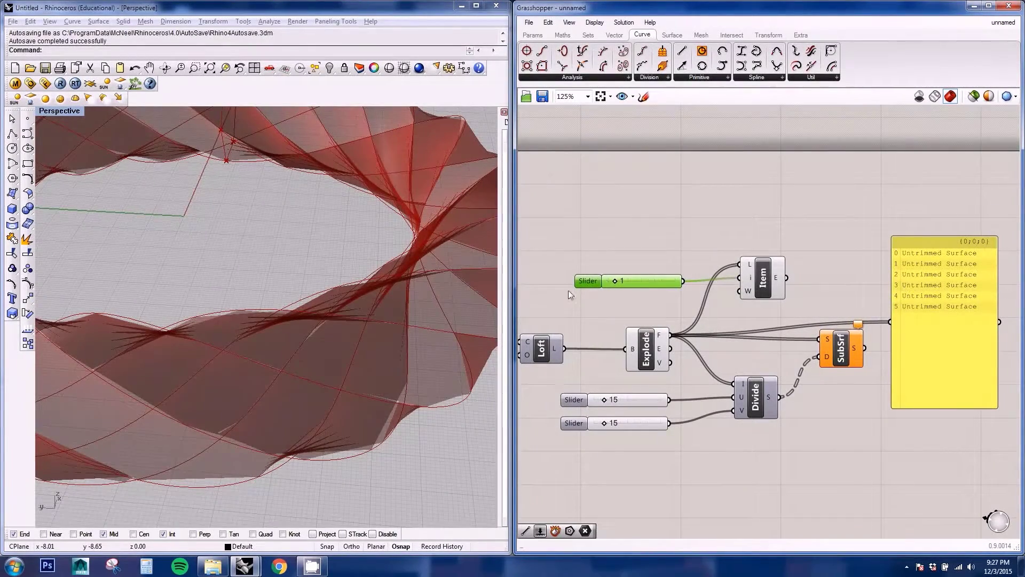
Step: Highlight the ring strip picked by List Item and set its index slider to 3
{"action": "left_click", "coordinate": [774, 289]}
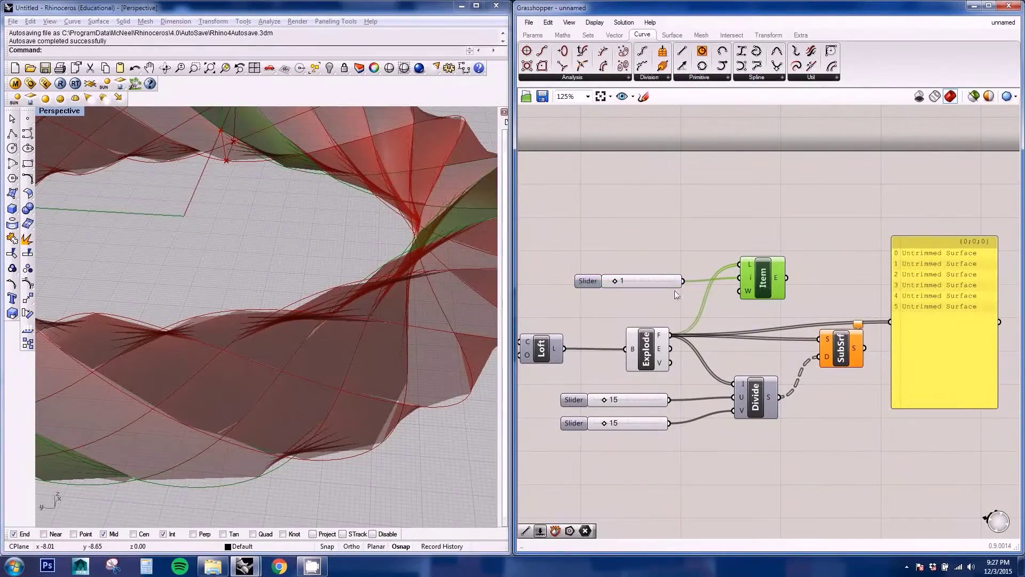
{"action": "scroll", "coordinate": [350, 286], "scroll_direction": "down", "scroll_amount": 5}
{"action": "scroll", "coordinate": [350, 245], "scroll_direction": "up", "scroll_amount": 3}
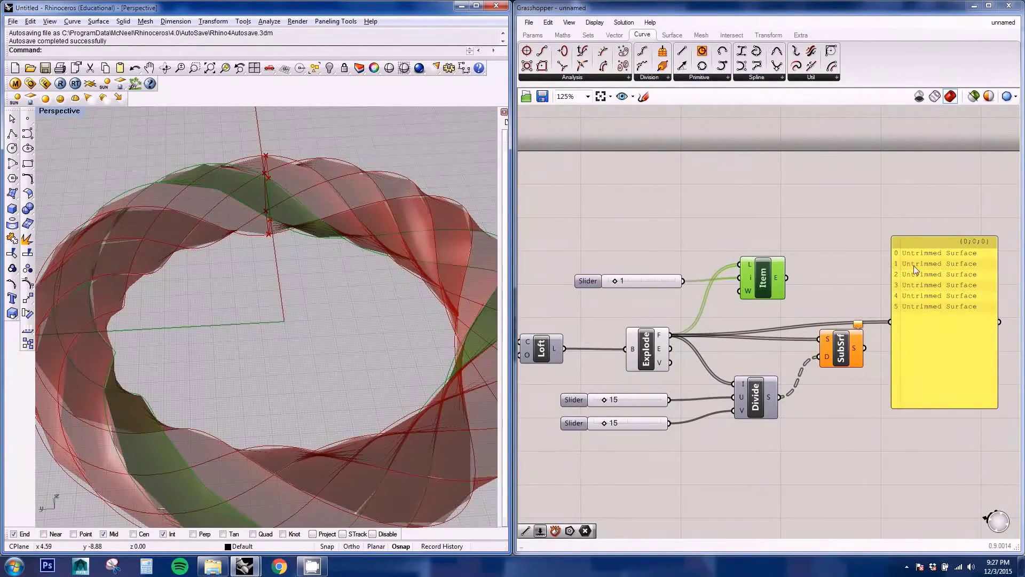
{"action": "left_click_drag", "start_coordinate": [615, 280], "coordinate": [627, 281]}
Step: Select the index slider with List Item and turn off the preview of List Item
{"action": "right_click_drag", "start_coordinate": [701, 320], "coordinate": [694, 278]}
{"action": "left_click_drag", "start_coordinate": [767, 191], "coordinate": [617, 231]}
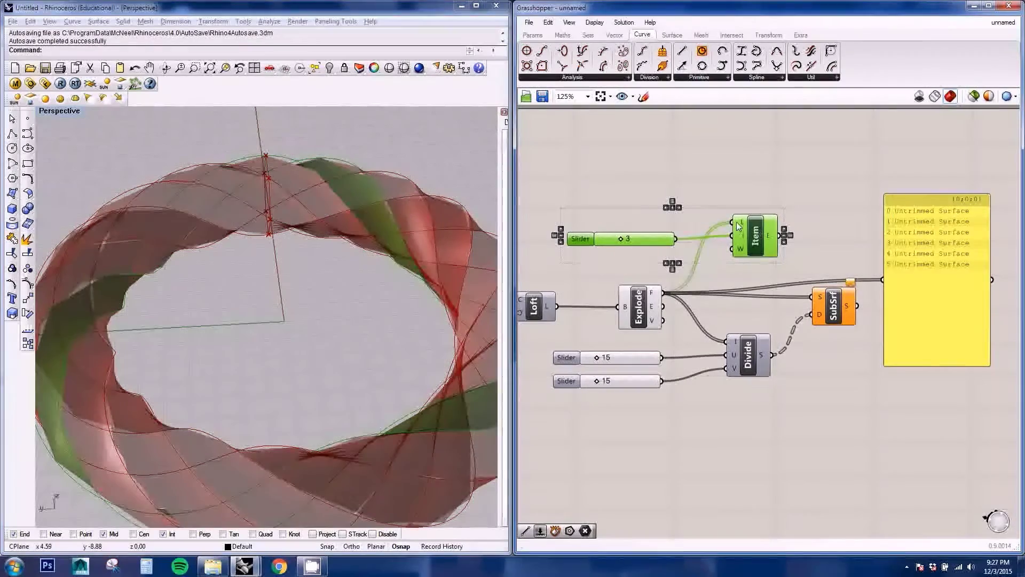
{"action": "right_click", "coordinate": [751, 233]}
{"action": "left_click", "coordinate": [776, 257]}
Step: Graft the faces output of Explode again so each face gets its own branch
{"action": "right_click_drag", "start_coordinate": [740, 267], "coordinate": [698, 229]}
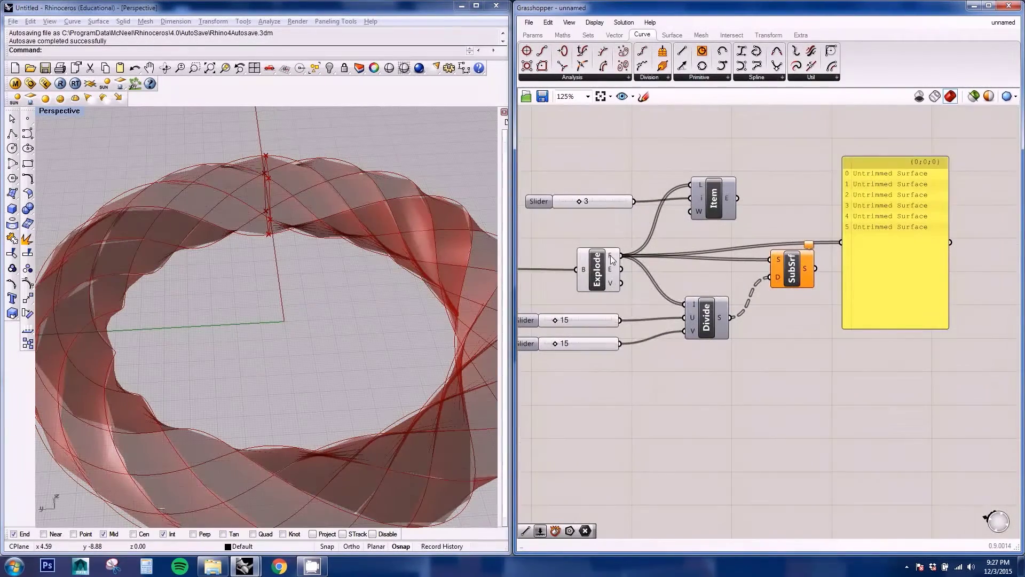
{"action": "right_click", "coordinate": [611, 255]}
{"action": "left_click", "coordinate": [641, 338]}
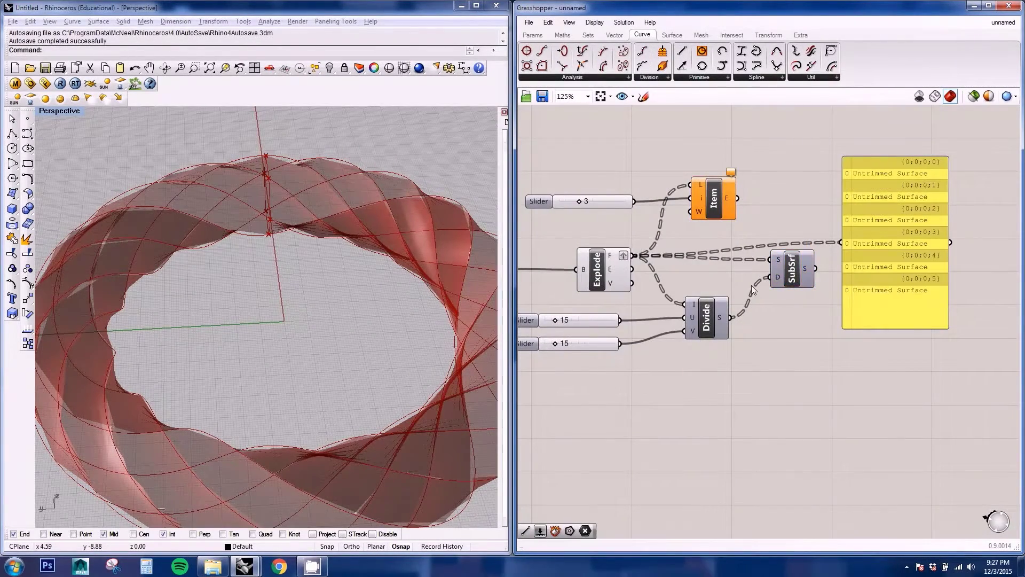
Step: Turn the SubSrf preview back on and inspect the subdivided ring up close
{"action": "left_click", "coordinate": [793, 270]}
{"action": "left_click_drag", "start_coordinate": [793, 270], "coordinate": [803, 268]}
{"action": "right_click", "coordinate": [809, 264]}
{"action": "left_click", "coordinate": [839, 300]}
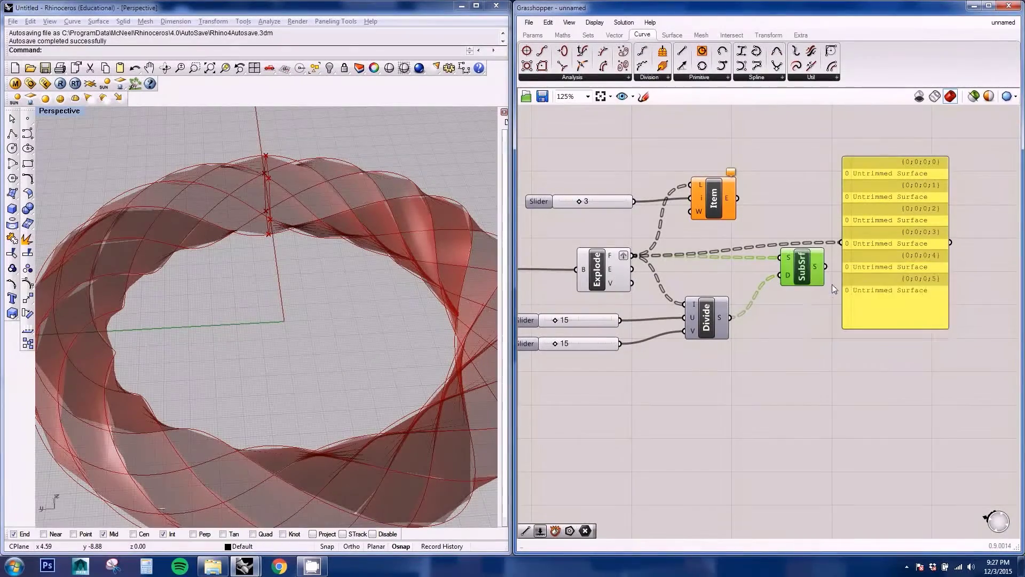
{"action": "right_click_drag", "start_coordinate": [187, 398], "coordinate": [297, 299]}
{"action": "scroll", "coordinate": [630, 355], "scroll_direction": "up", "scroll_amount": 4}
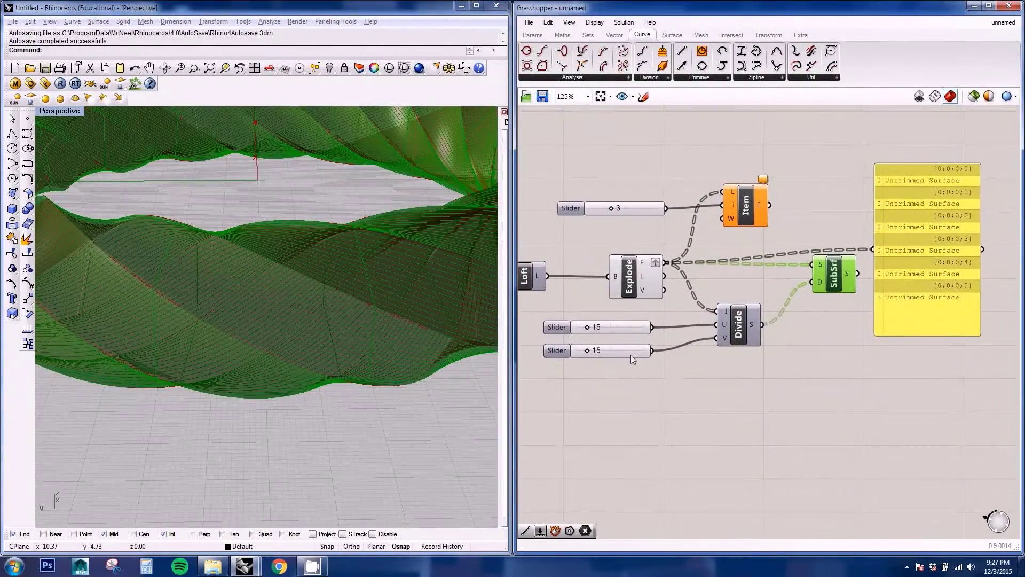
Step: Set the slider feeding the U input of Divide to 16 and rename it Verticals
{"action": "left_click_drag", "start_coordinate": [600, 320], "coordinate": [616, 315]}
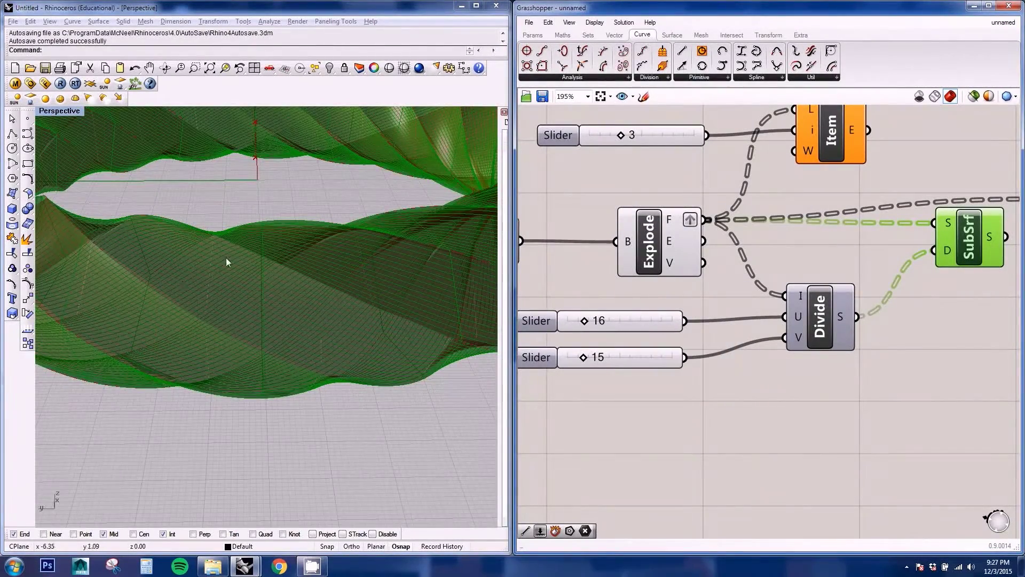
{"action": "right_click_drag", "start_coordinate": [226, 257], "coordinate": [274, 291]}
{"action": "right_click_drag", "start_coordinate": [580, 301], "coordinate": [642, 307]}
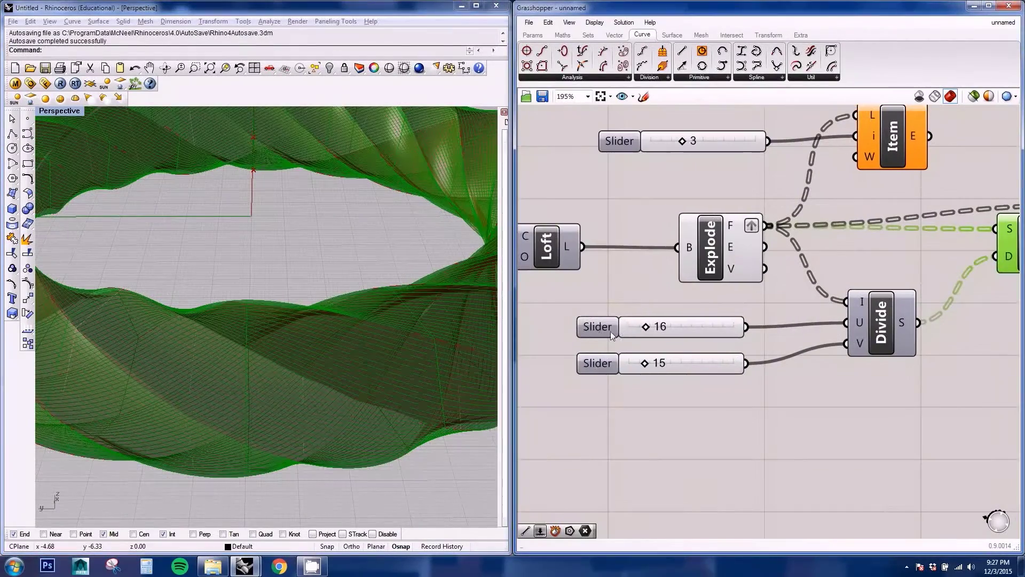
{"action": "left_click", "coordinate": [597, 331]}
{"action": "right_click", "coordinate": [597, 332]}
{"action": "type", "text": "V"}
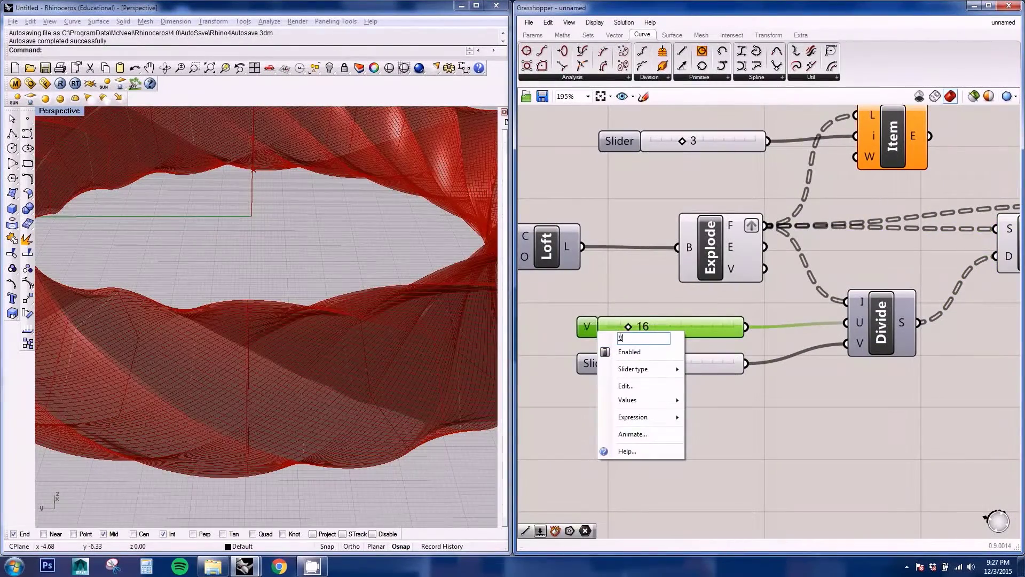
{"action": "type", "text": "erticals"}
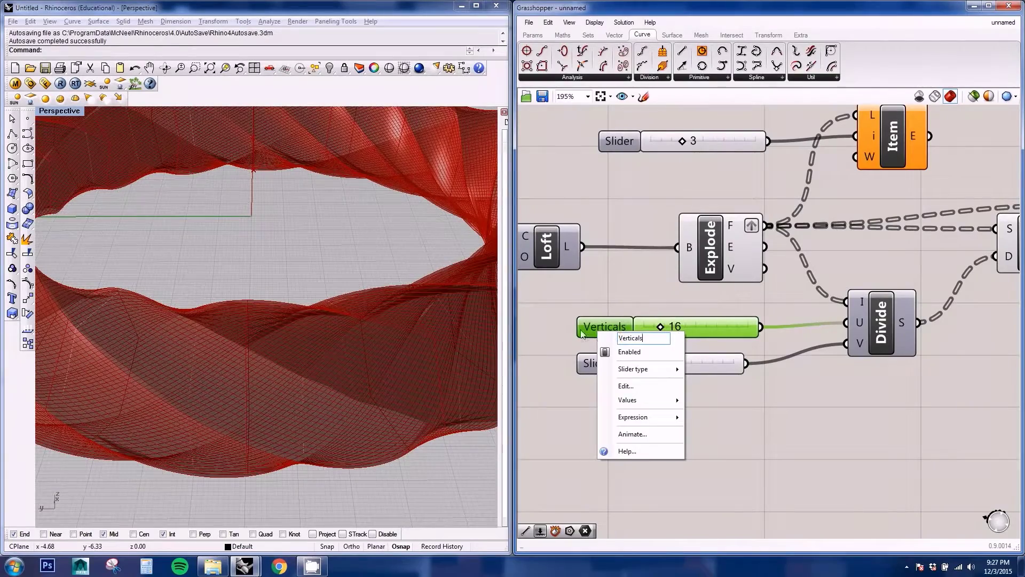
{"action": "key", "text": "Return"}
Step: Set the slider feeding the V input of Divide to 14 and rename it Horizontals
{"action": "left_click_drag", "start_coordinate": [642, 363], "coordinate": [633, 363]}
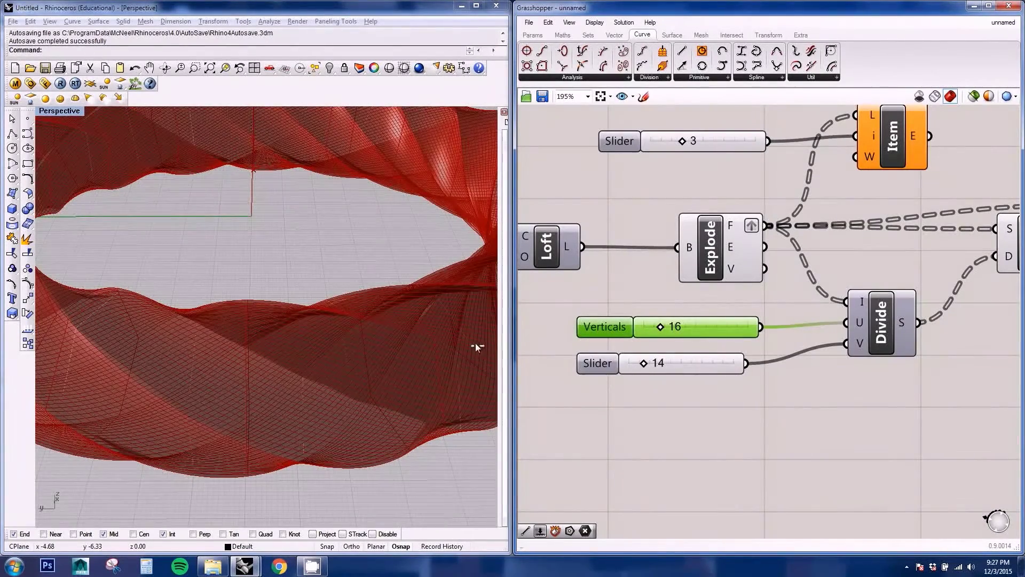
{"action": "right_click", "coordinate": [596, 364]}
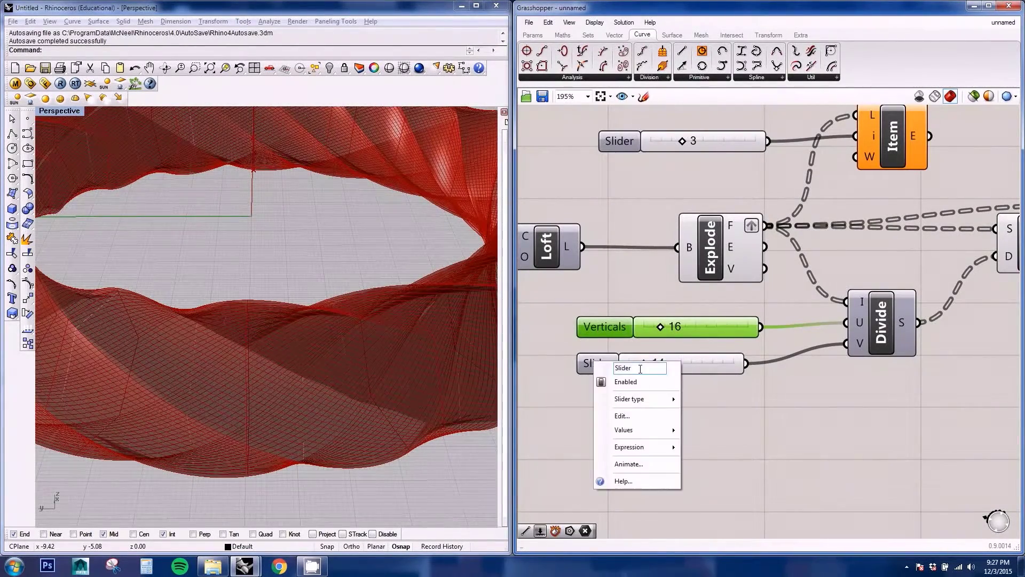
{"action": "type", "text": "Horizontals"}
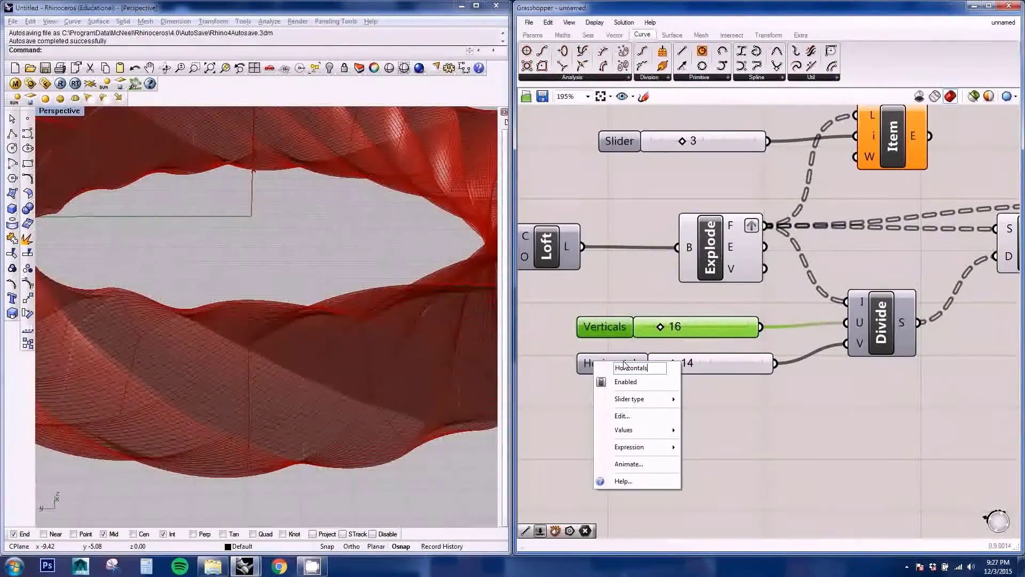
{"action": "left_click", "coordinate": [758, 446]}
{"action": "right_click_drag", "start_coordinate": [749, 469], "coordinate": [770, 472]}
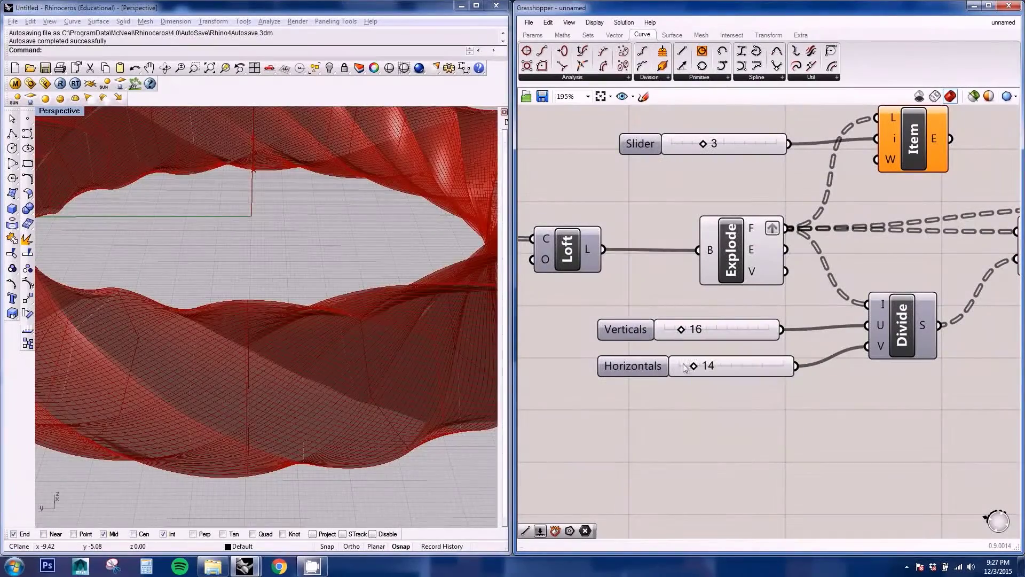
{"action": "mouse_move", "coordinate": [333, 355]}
{"action": "right_mouse_down"}
{"action": "mouse_move", "coordinate": [367, 414]}
{"action": "mouse_move", "coordinate": [322, 363]}
{"action": "right_mouse_up"}
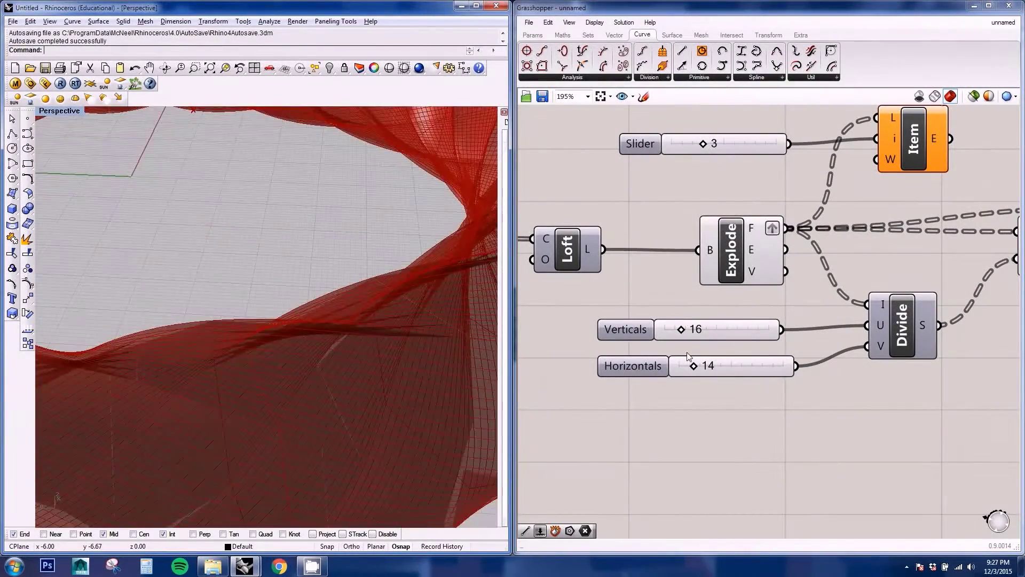
Step: Set the Horizontals slider to 3 and the Verticals slider to 25, then check the ring's new subdivision
{"action": "left_click_drag", "start_coordinate": [694, 366], "coordinate": [689, 367]}
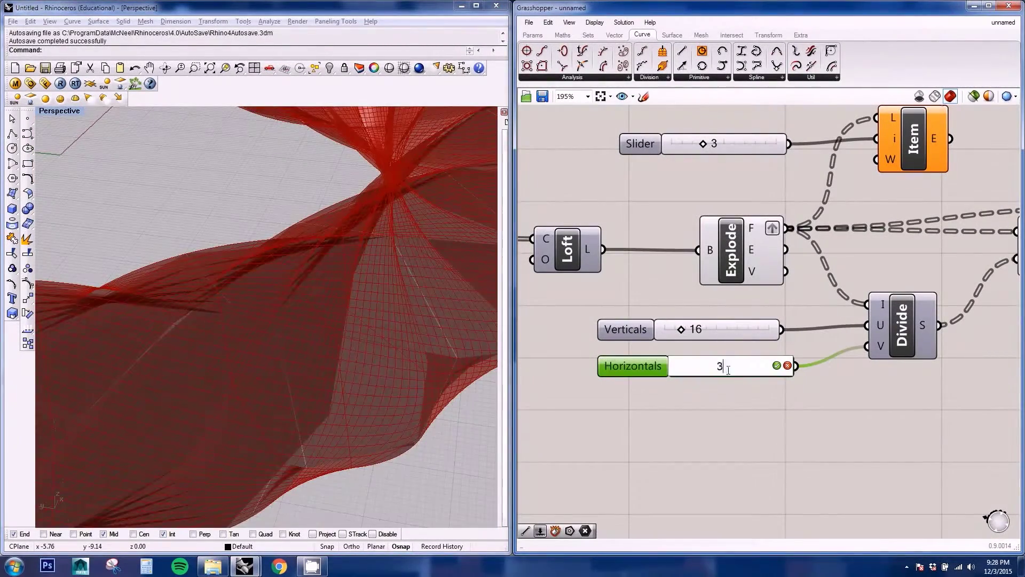
{"action": "key", "text": "Return"}
{"action": "left_click", "coordinate": [716, 414]}
{"action": "right_click_drag", "start_coordinate": [361, 355], "coordinate": [422, 361]}
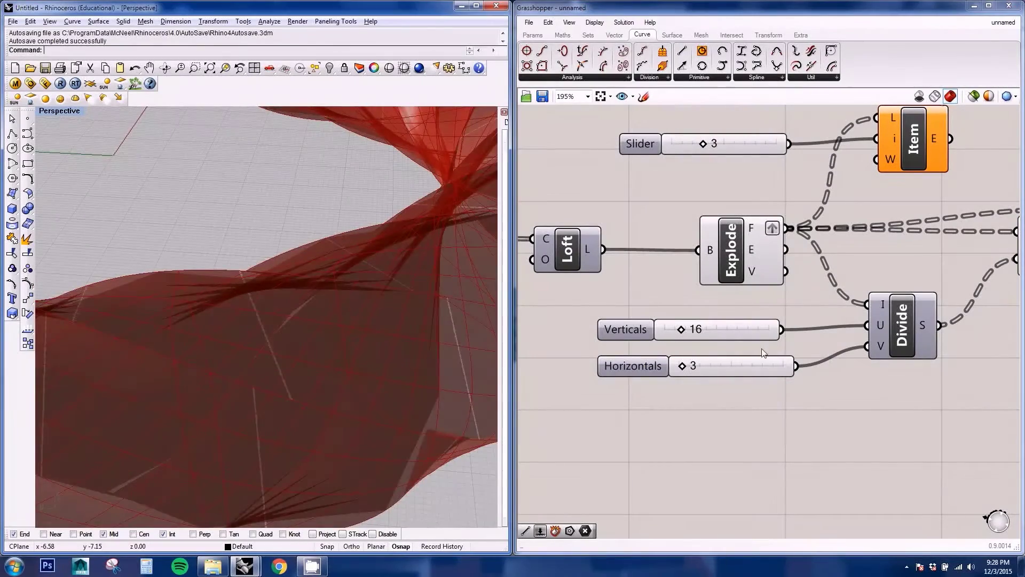
{"action": "left_click_drag", "start_coordinate": [684, 334], "coordinate": [690, 332]}
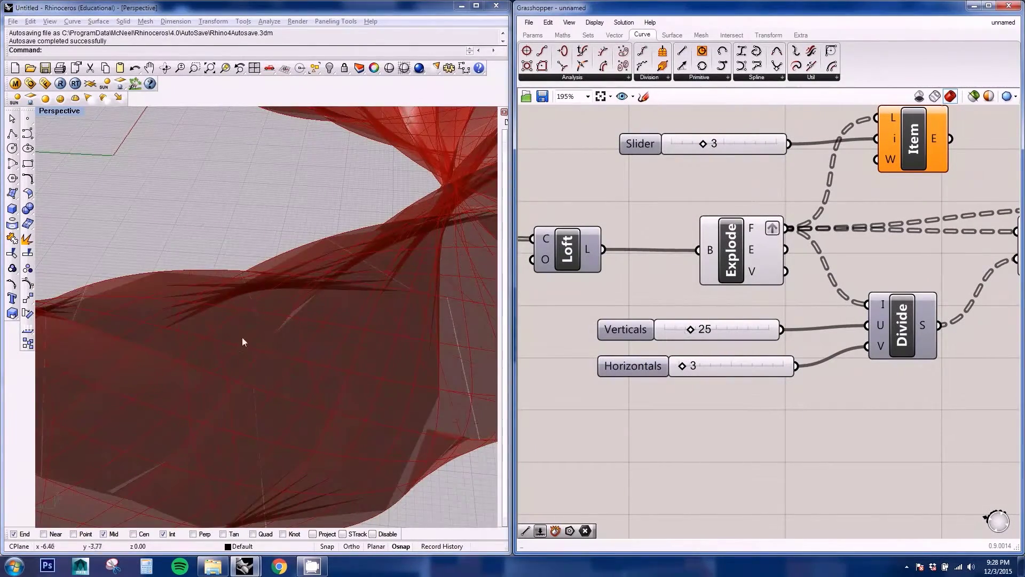
{"action": "scroll", "coordinate": [243, 342], "scroll_direction": "down", "scroll_amount": 4}
{"action": "right_click_drag", "start_coordinate": [277, 329], "coordinate": [342, 333]}
Step: Set the Revolutions slider to 1 to reduce the twist of the ring
{"action": "right_click_drag", "start_coordinate": [732, 342], "coordinate": [815, 332]}
{"action": "scroll", "coordinate": [809, 374], "scroll_direction": "down", "scroll_amount": 4}
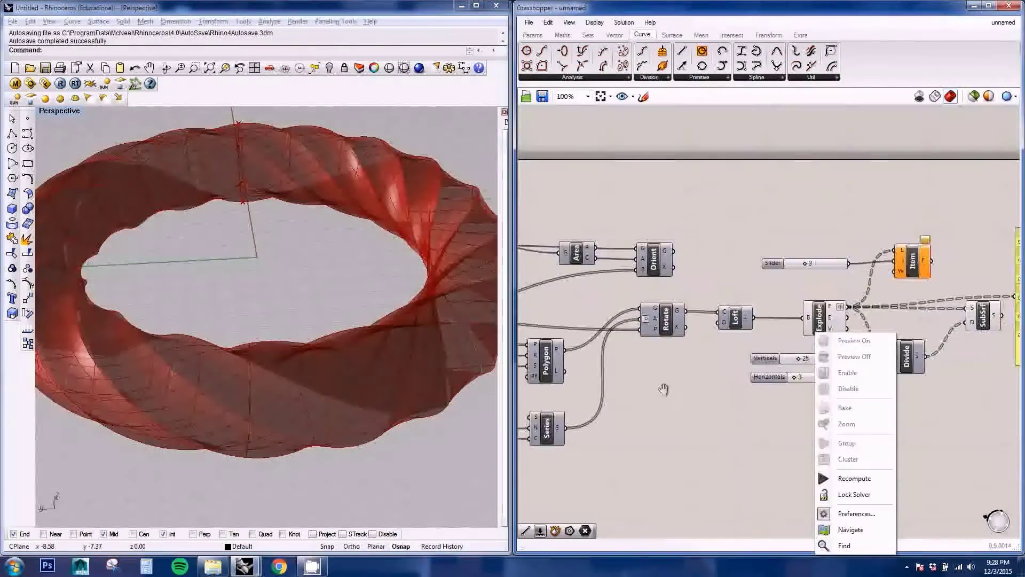
{"action": "right_click_drag", "start_coordinate": [664, 390], "coordinate": [656, 376]}
{"action": "scroll", "coordinate": [656, 376], "scroll_direction": "up", "scroll_amount": 4}
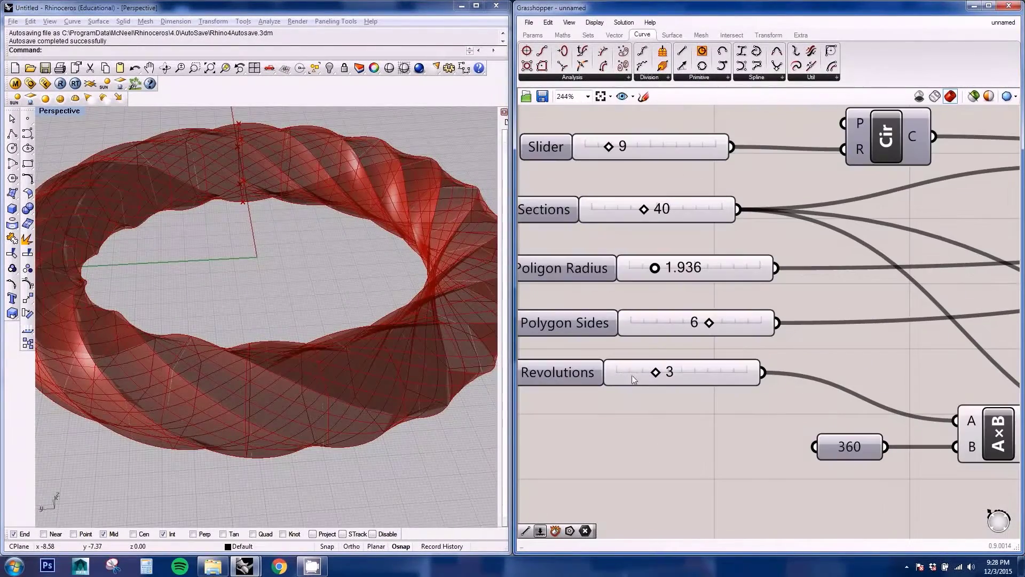
{"action": "left_click_drag", "start_coordinate": [642, 373], "coordinate": [625, 377]}
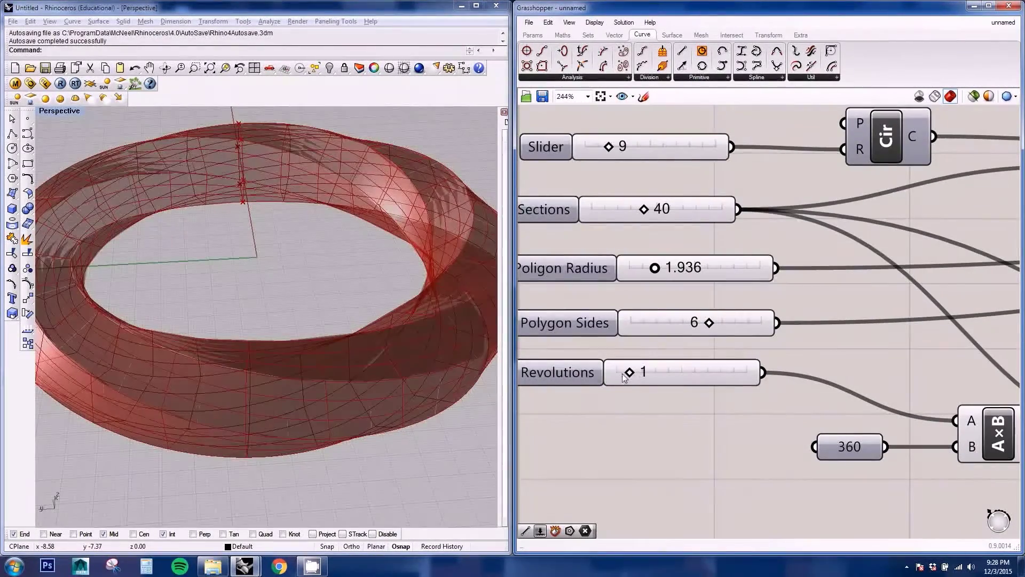
Step: Select SubSrf and turn off the preview of the Explode component that splits the loft
{"action": "right_click_drag", "start_coordinate": [382, 352], "coordinate": [357, 382]}
{"action": "scroll", "coordinate": [310, 205], "scroll_direction": "up", "scroll_amount": 5}
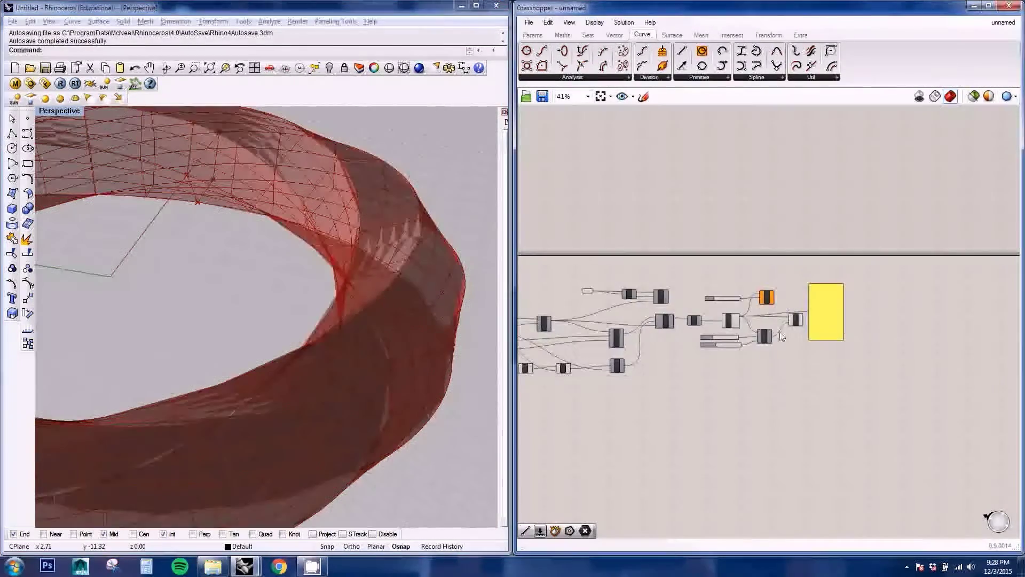
{"action": "scroll", "coordinate": [854, 367], "scroll_direction": "up", "scroll_amount": 5}
{"action": "left_click", "coordinate": [854, 367]}
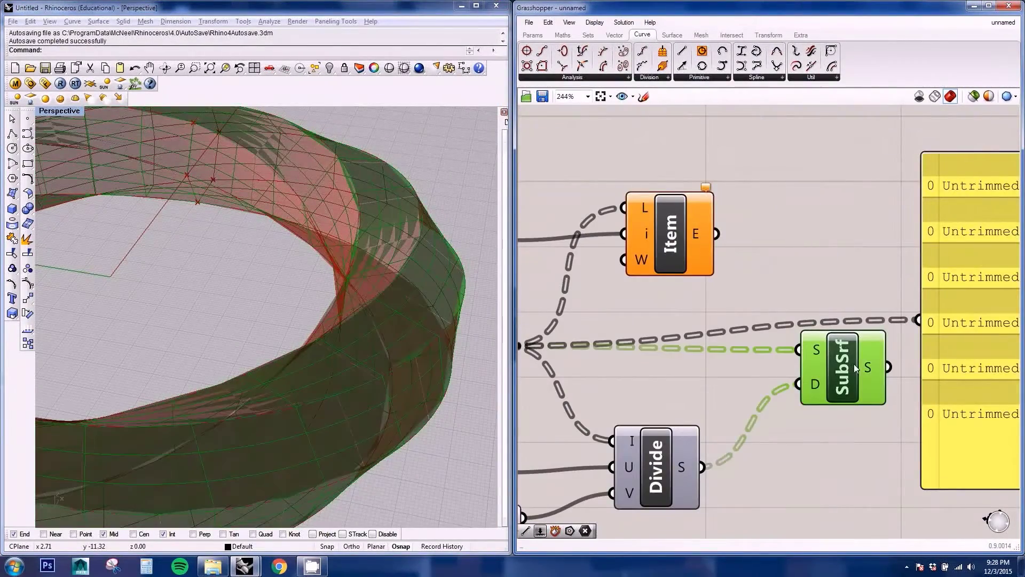
{"action": "right_click_drag", "start_coordinate": [814, 401], "coordinate": [979, 387]}
{"action": "right_click", "coordinate": [618, 340]}
{"action": "left_click", "coordinate": [644, 362]}
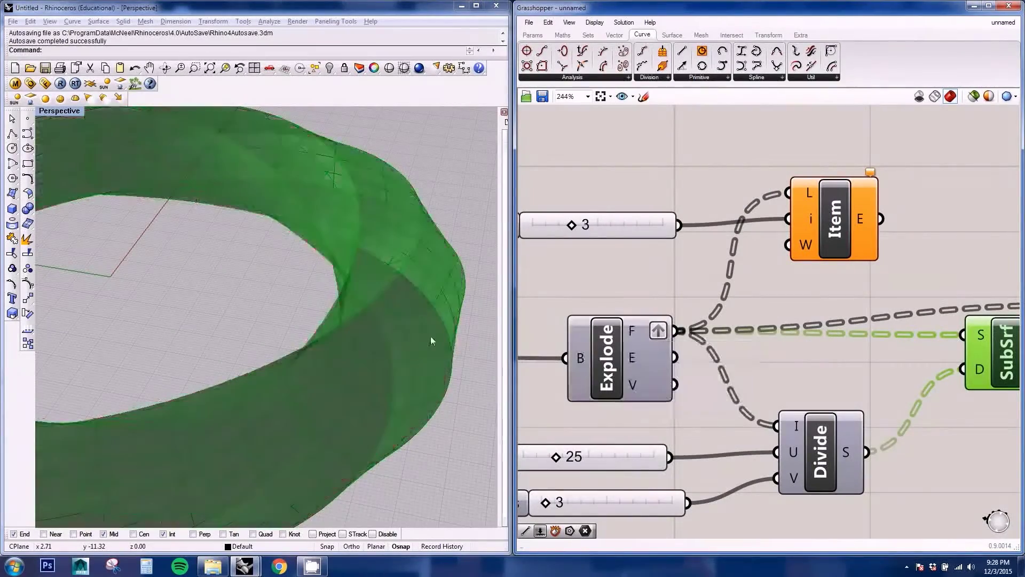
{"action": "right_click_drag", "start_coordinate": [432, 340], "coordinate": [352, 326]}
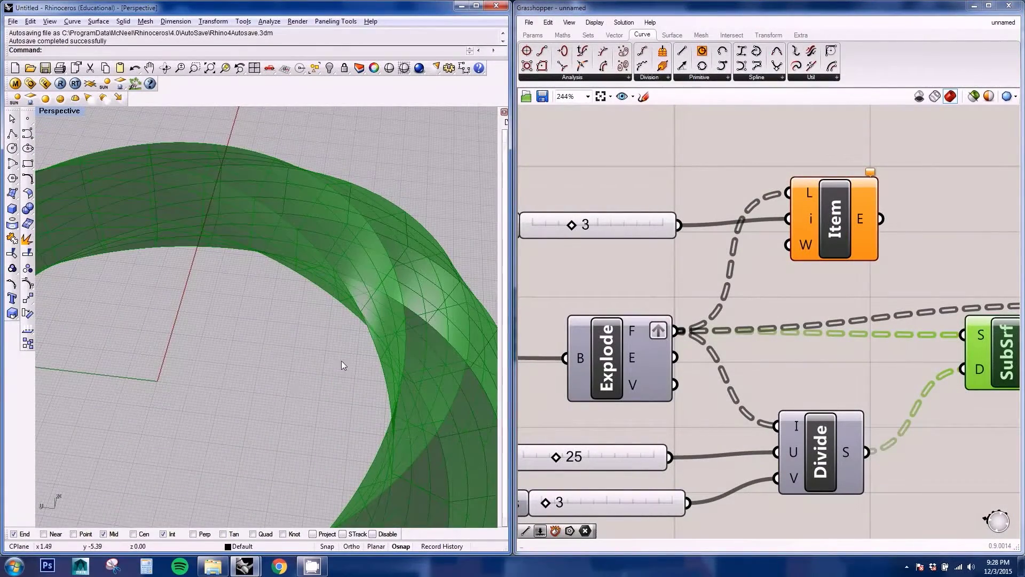
Step: Move the data panel farther away from SubSrf to make room, and select SubSrf to highlight its surfaces on the ring
{"action": "left_click", "coordinate": [936, 294]}
{"action": "right_click_drag", "start_coordinate": [858, 448], "coordinate": [703, 392]}
{"action": "scroll", "coordinate": [774, 313], "scroll_direction": "down", "scroll_amount": 2}
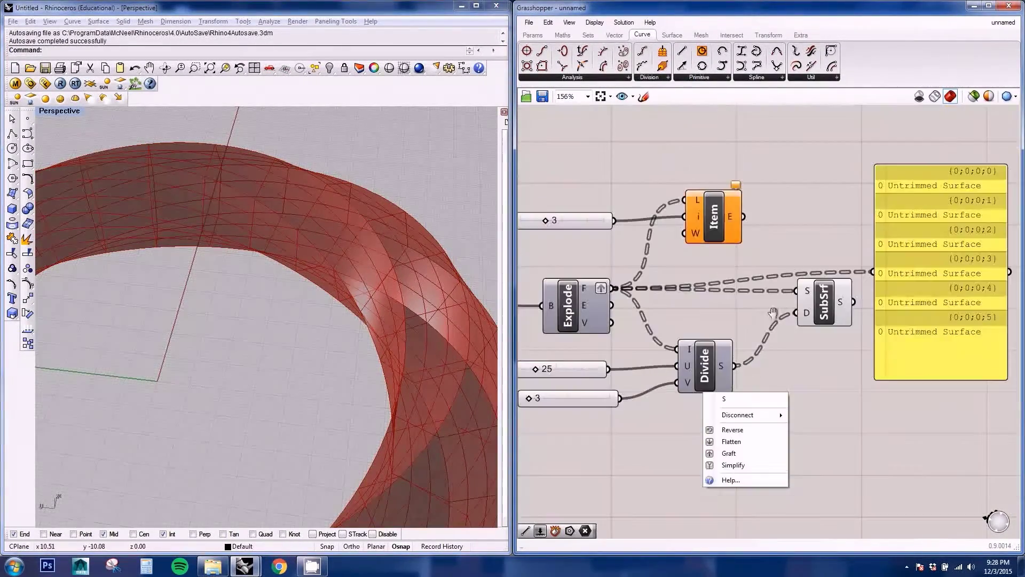
{"action": "right_click_drag", "start_coordinate": [920, 246], "coordinate": [729, 256]}
{"action": "left_click_drag", "start_coordinate": [722, 196], "coordinate": [920, 169]}
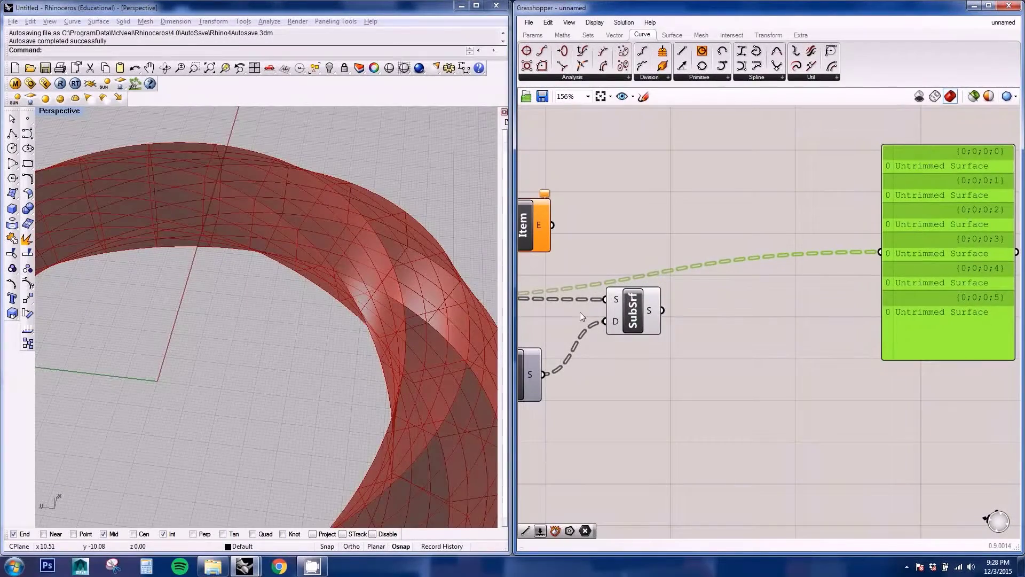
{"action": "left_click", "coordinate": [654, 323]}
{"action": "mouse_move", "coordinate": [391, 358]}
{"action": "right_mouse_down"}
{"action": "mouse_move", "coordinate": [387, 309]}
{"action": "mouse_move", "coordinate": [400, 345]}
{"action": "right_mouse_up"}
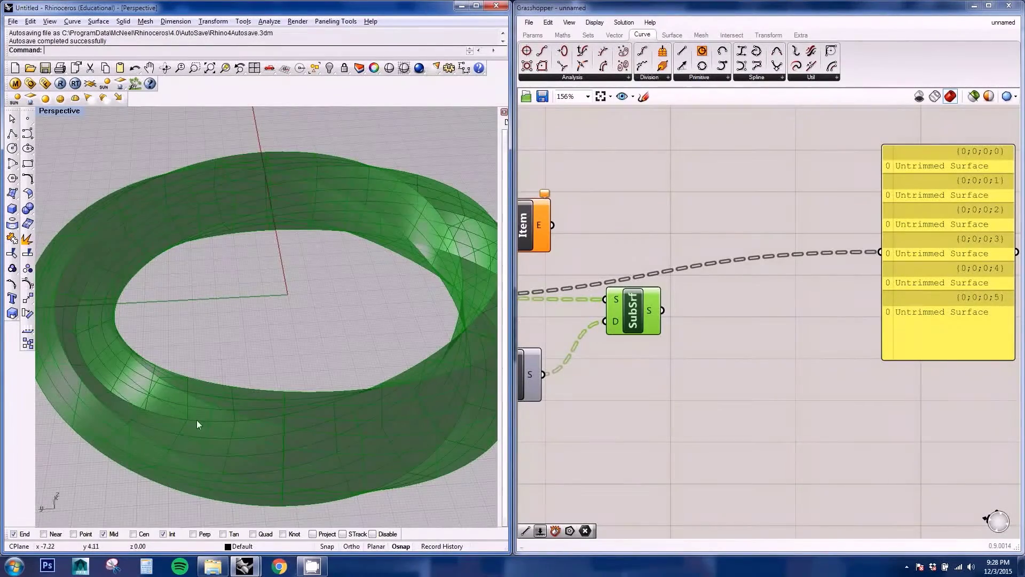
Step: Add a Brep Components component fed by the SubSrf output and shift the data panel clear of it
{"action": "scroll", "coordinate": [688, 335], "scroll_direction": "up", "scroll_amount": 1}
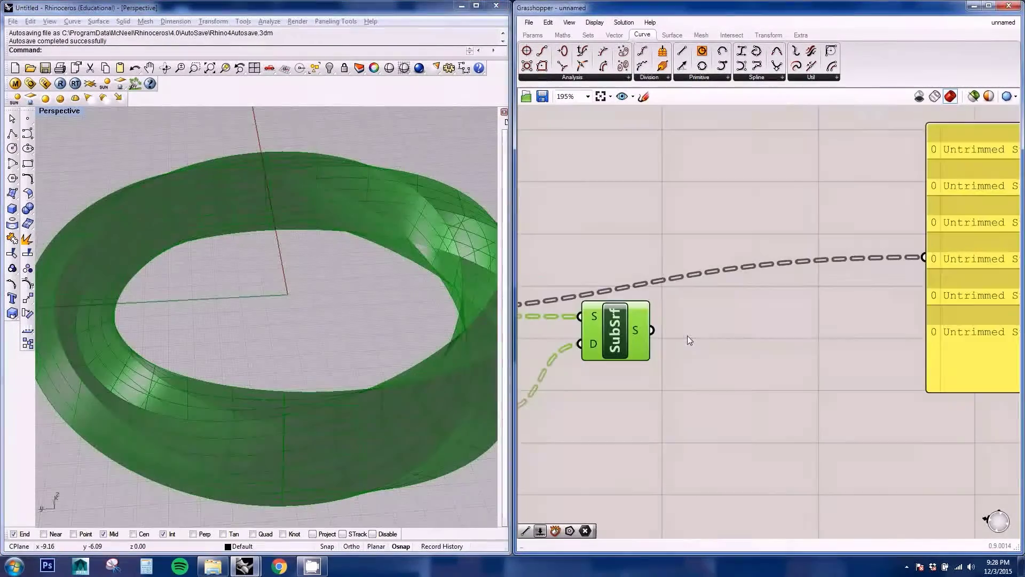
{"action": "double_click", "coordinate": [783, 335]}
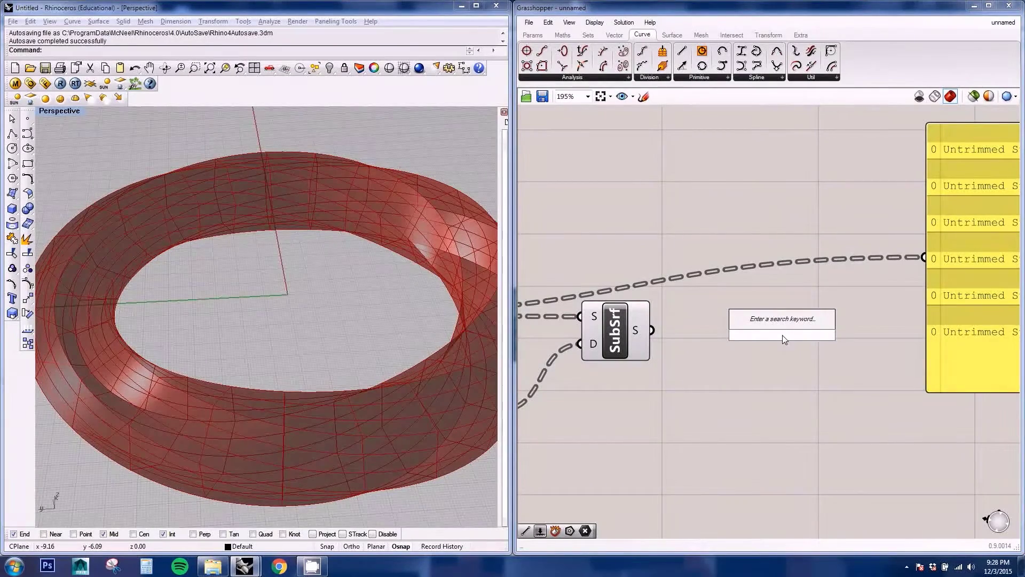
{"action": "type", "text": "br"}
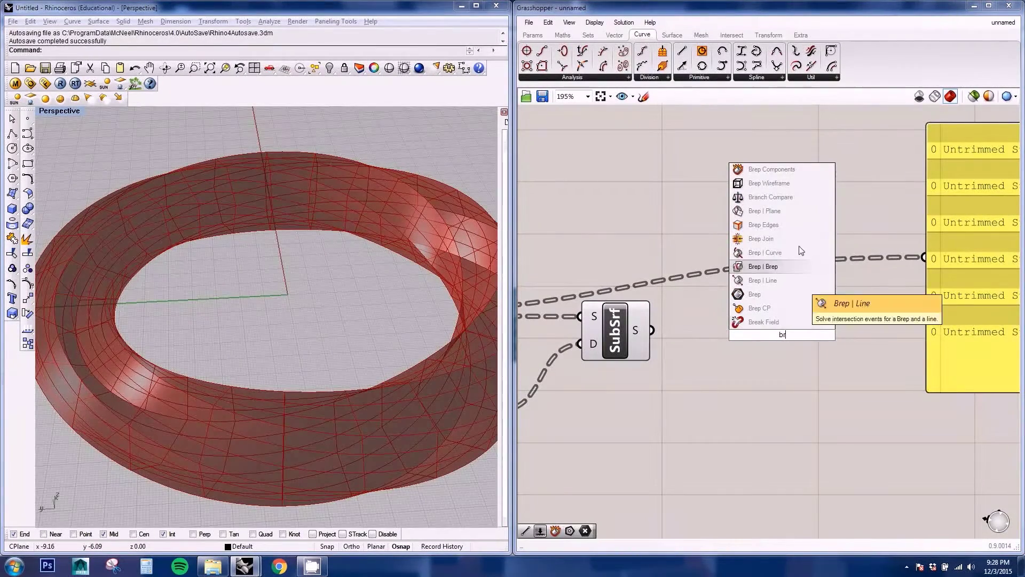
{"action": "left_click", "coordinate": [780, 169]}
{"action": "left_click_drag", "start_coordinate": [653, 330], "coordinate": [799, 322]}
{"action": "right_click_drag", "start_coordinate": [897, 342], "coordinate": [847, 364]}
{"action": "right_click_drag", "start_coordinate": [800, 331], "coordinate": [747, 344]}
{"action": "left_click_drag", "start_coordinate": [876, 172], "coordinate": [965, 156]}
Step: Turn off the SubSrf preview and view the exploded sub-surfaces on the ring
{"action": "right_click_drag", "start_coordinate": [575, 389], "coordinate": [655, 386]}
{"action": "right_click", "coordinate": [597, 367]}
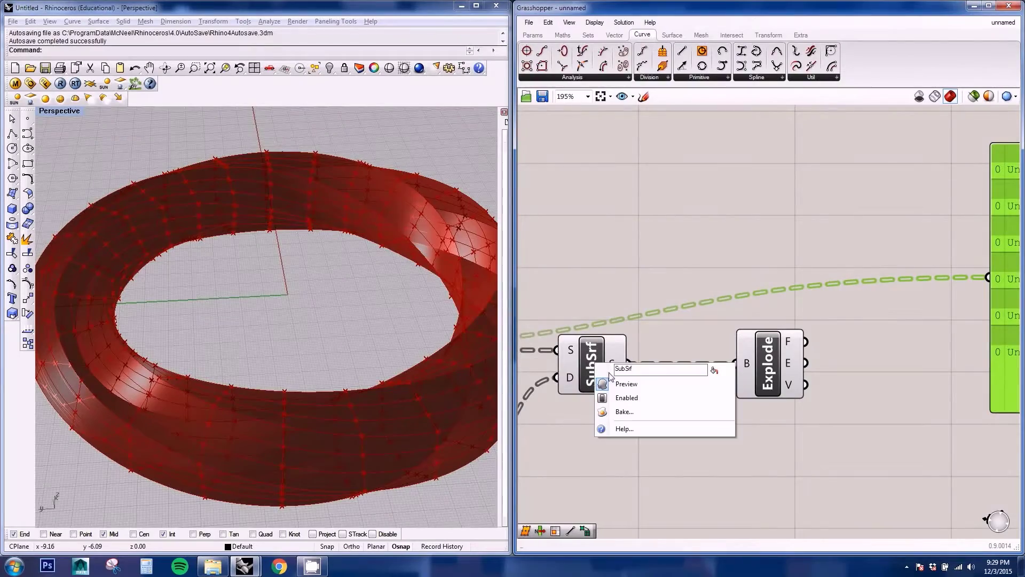
{"action": "left_click", "coordinate": [611, 380]}
{"action": "right_click_drag", "start_coordinate": [774, 357], "coordinate": [740, 369]}
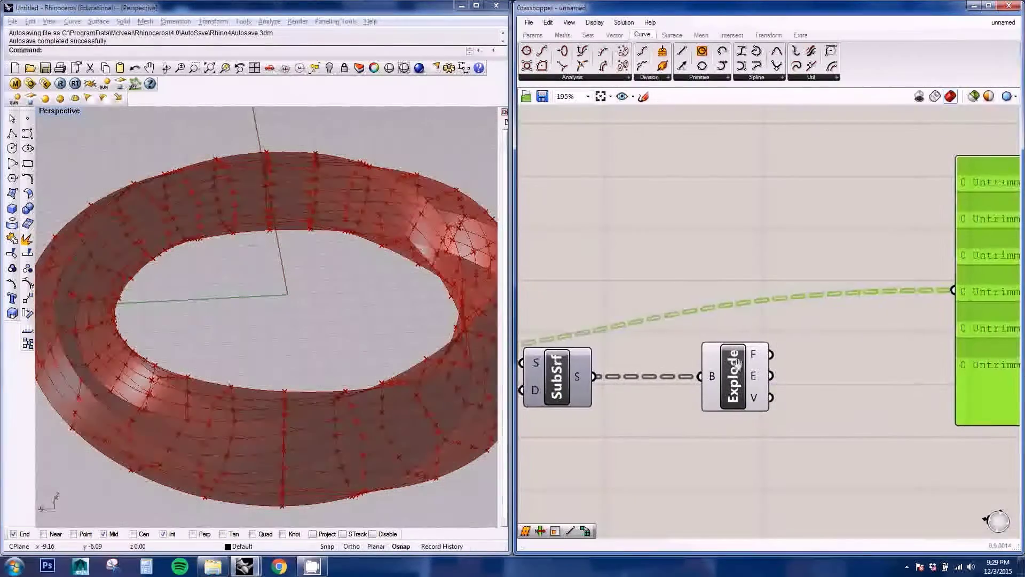
{"action": "right_click_drag", "start_coordinate": [407, 439], "coordinate": [382, 442]}
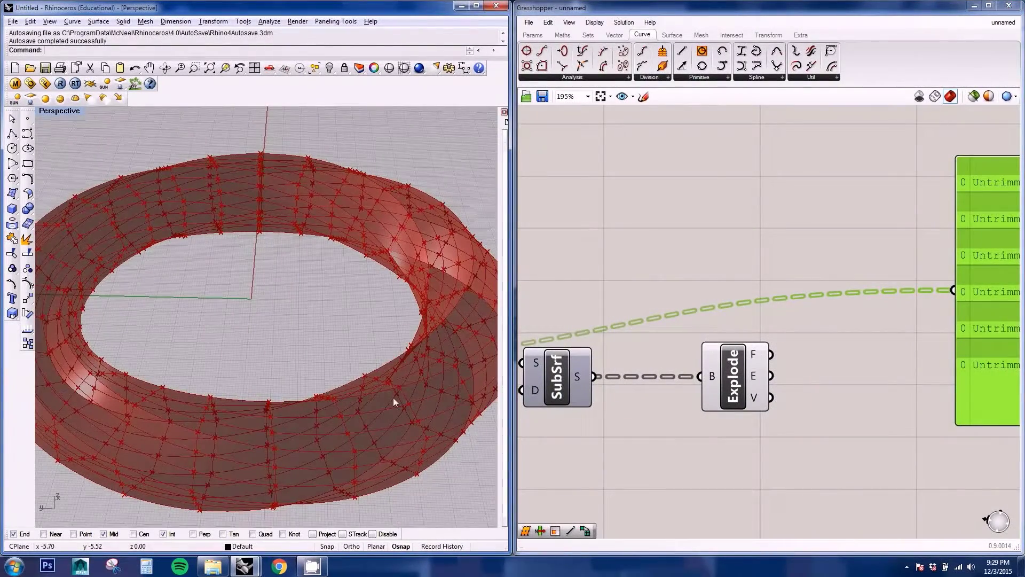
Step: Connect the E output of the new Explode component to the data panel
{"action": "right_click_drag", "start_coordinate": [753, 396], "coordinate": [682, 393]}
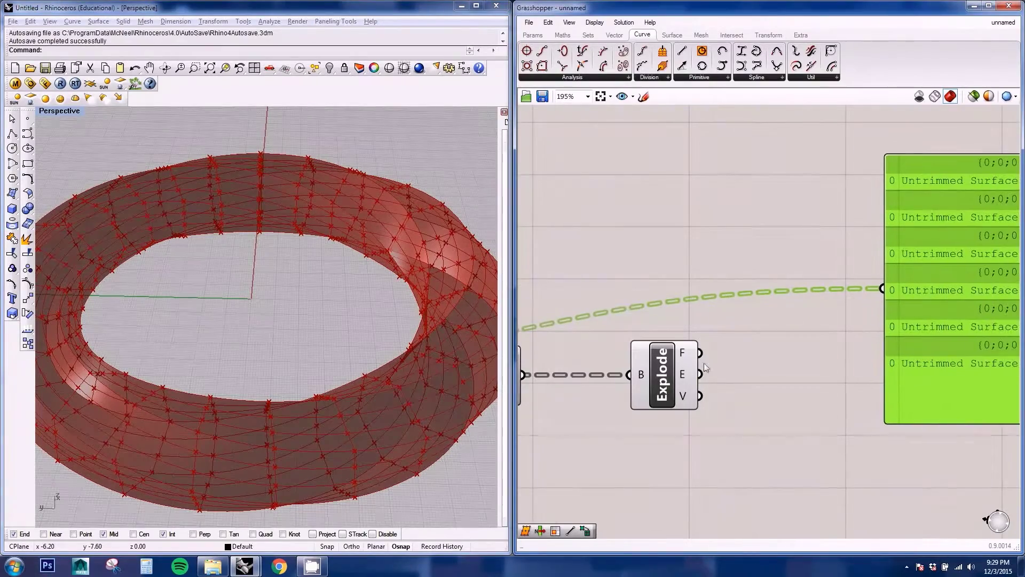
{"action": "left_click_drag", "start_coordinate": [700, 375], "coordinate": [884, 288]}
{"action": "right_click_drag", "start_coordinate": [793, 367], "coordinate": [741, 352]}
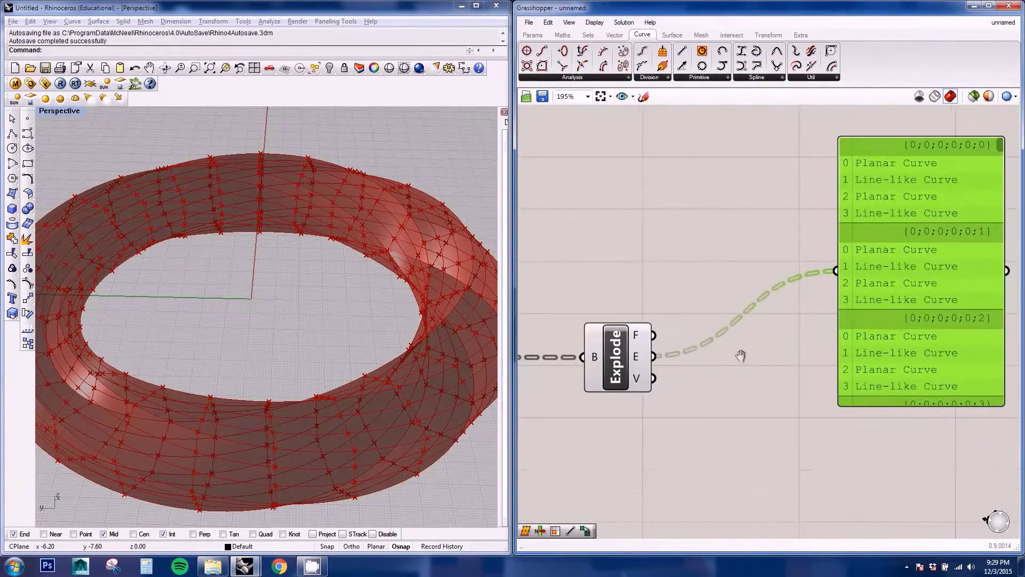
Step: Move the Item component and its slider beside the new Explode and feed that Explode's E output into Item's L input
{"action": "right_click_drag", "start_coordinate": [660, 288], "coordinate": [810, 299]}
{"action": "scroll", "coordinate": [828, 305], "scroll_direction": "down", "scroll_amount": 4}
{"action": "left_click_drag", "start_coordinate": [681, 238], "coordinate": [561, 294]}
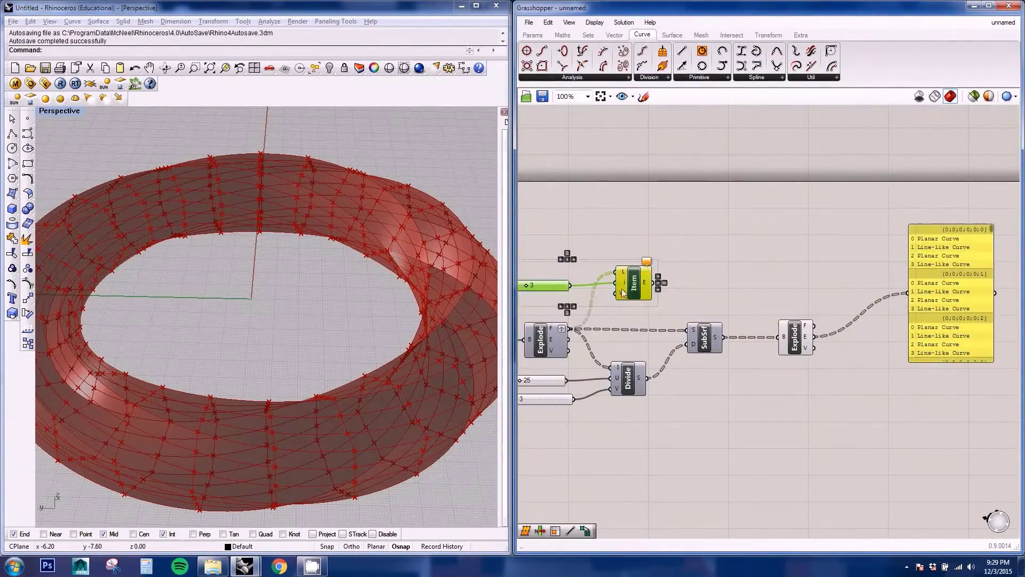
{"action": "left_click_drag", "start_coordinate": [632, 288], "coordinate": [844, 298]}
{"action": "left_click_drag", "start_coordinate": [814, 336], "coordinate": [826, 279]}
{"action": "right_click_drag", "start_coordinate": [845, 320], "coordinate": [794, 332]}
{"action": "scroll", "coordinate": [794, 332], "scroll_direction": "up", "scroll_amount": 1}
{"action": "left_click", "coordinate": [827, 296]}
{"action": "scroll", "coordinate": [828, 301], "scroll_direction": "up", "scroll_amount": 1}
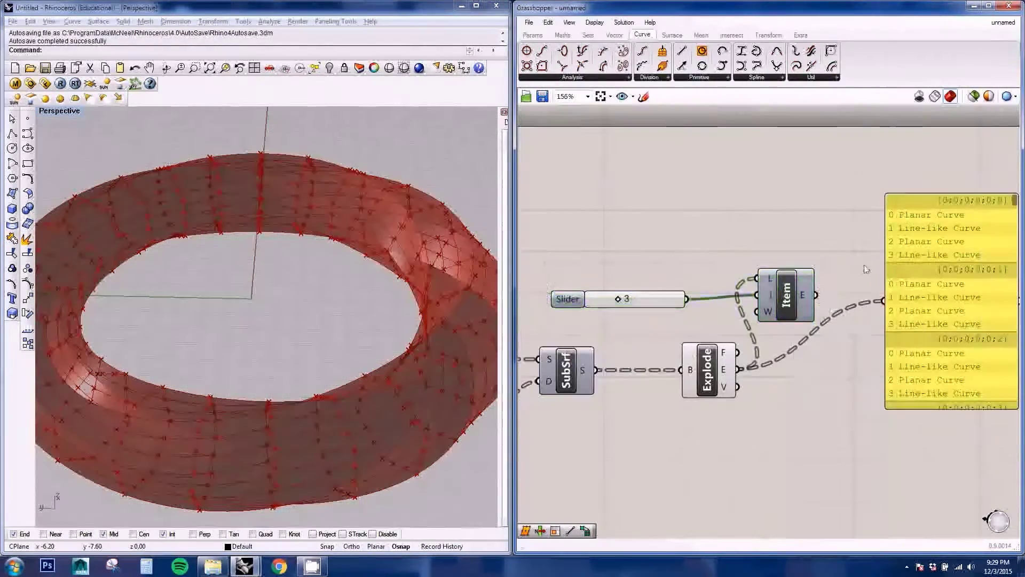
Step: Turn on the preview of the Item component
{"action": "right_click_drag", "start_coordinate": [913, 310], "coordinate": [806, 309]}
{"action": "right_click_drag", "start_coordinate": [739, 284], "coordinate": [845, 278]}
{"action": "scroll", "coordinate": [804, 316], "scroll_direction": "up", "scroll_amount": 1}
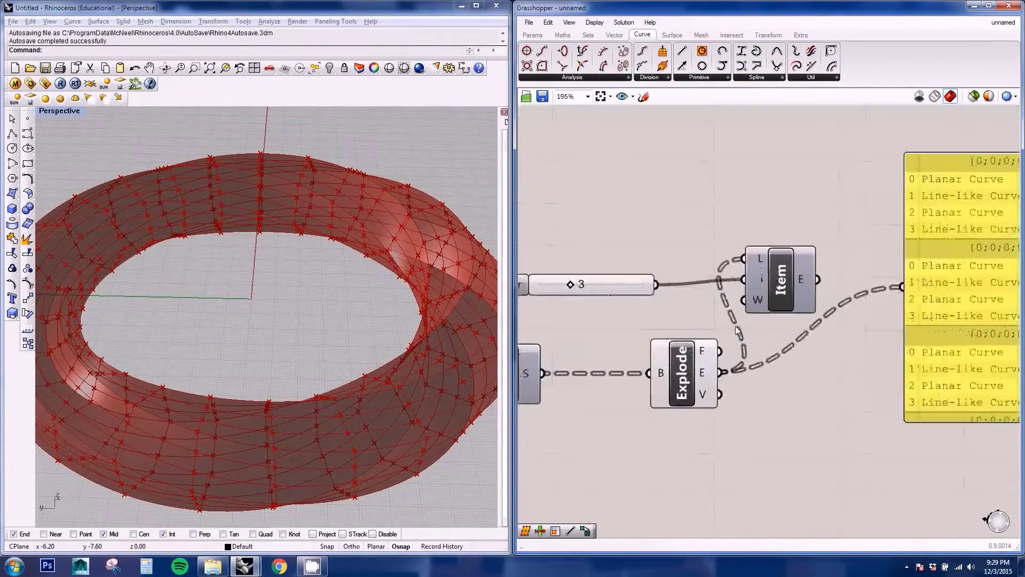
{"action": "left_click", "coordinate": [783, 281]}
{"action": "right_click", "coordinate": [786, 278]}
{"action": "left_click", "coordinate": [818, 299]}
Step: Set the Item index slider to 0 and hide the new Explode's preview to view only the extracted edges
{"action": "right_click_drag", "start_coordinate": [743, 326], "coordinate": [824, 314]}
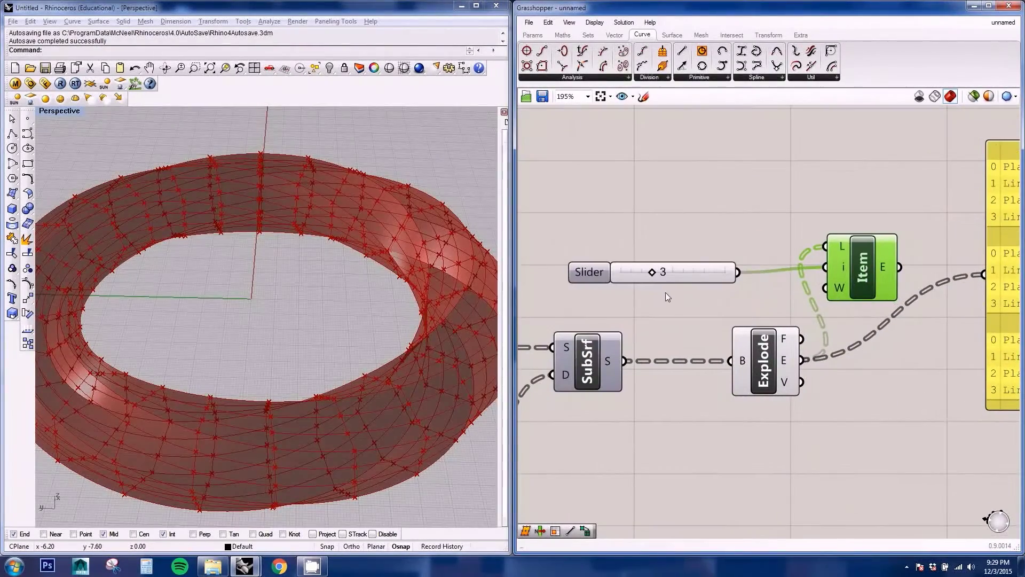
{"action": "left_click_drag", "start_coordinate": [652, 273], "coordinate": [611, 273]}
{"action": "right_click", "coordinate": [769, 359]}
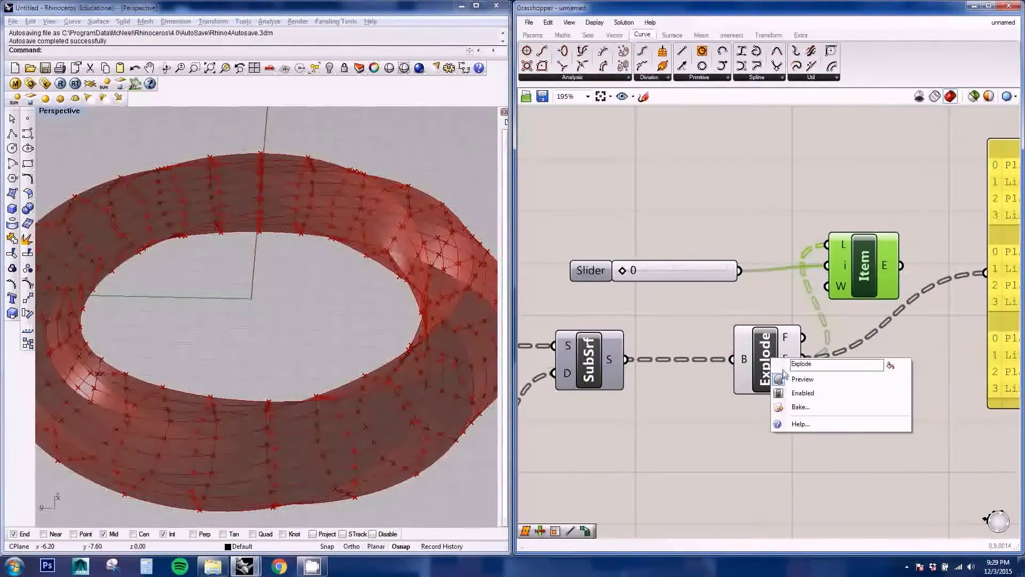
{"action": "left_click", "coordinate": [791, 378]}
{"action": "mouse_move", "coordinate": [377, 350]}
{"action": "right_mouse_down"}
{"action": "mouse_move", "coordinate": [363, 348]}
{"action": "mouse_move", "coordinate": [371, 332]}
{"action": "right_mouse_up"}
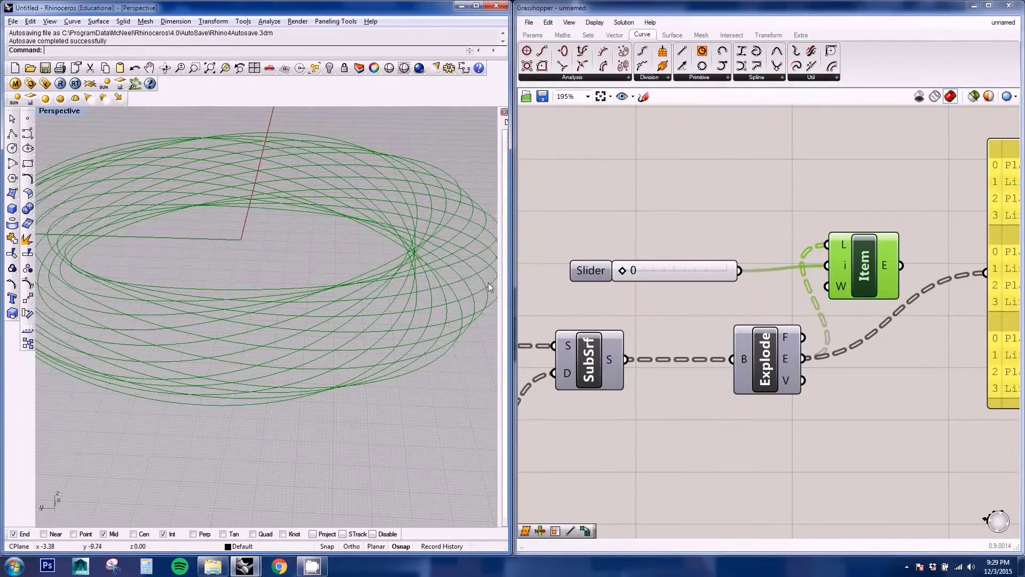
Step: Set the Item index slider to 1, inspect the extracted edges, and set it to 3 for comparison
{"action": "right_click_drag", "start_coordinate": [850, 305], "coordinate": [836, 331]}
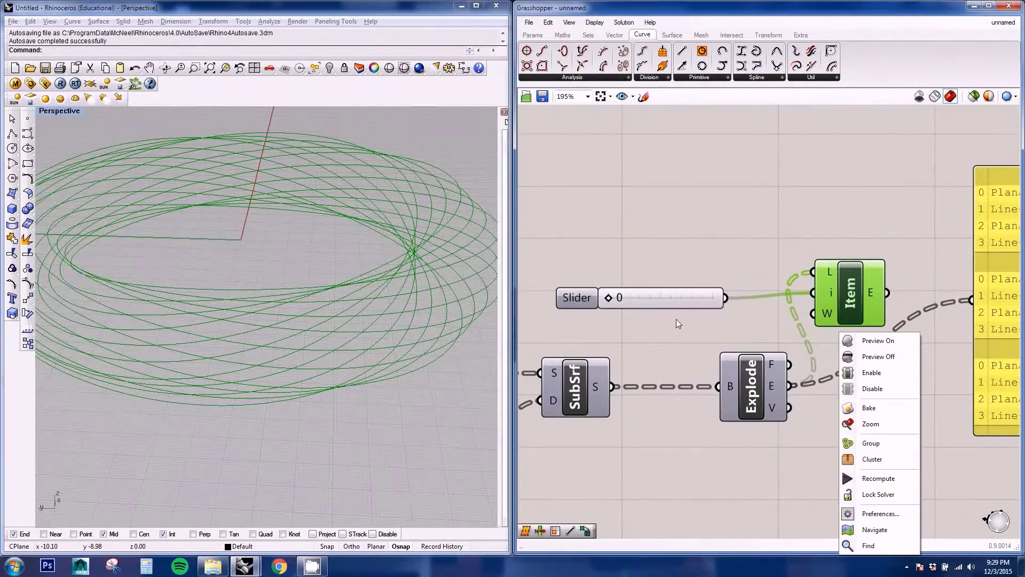
{"action": "left_click", "coordinate": [606, 296]}
{"action": "left_click_drag", "start_coordinate": [609, 298], "coordinate": [619, 299]}
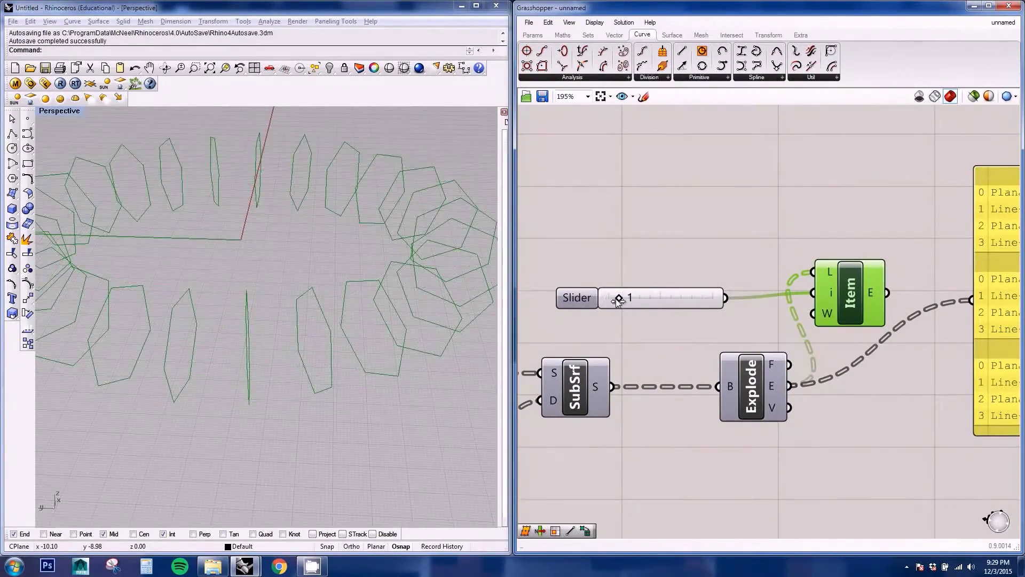
{"action": "right_click_drag", "start_coordinate": [910, 341], "coordinate": [841, 356]}
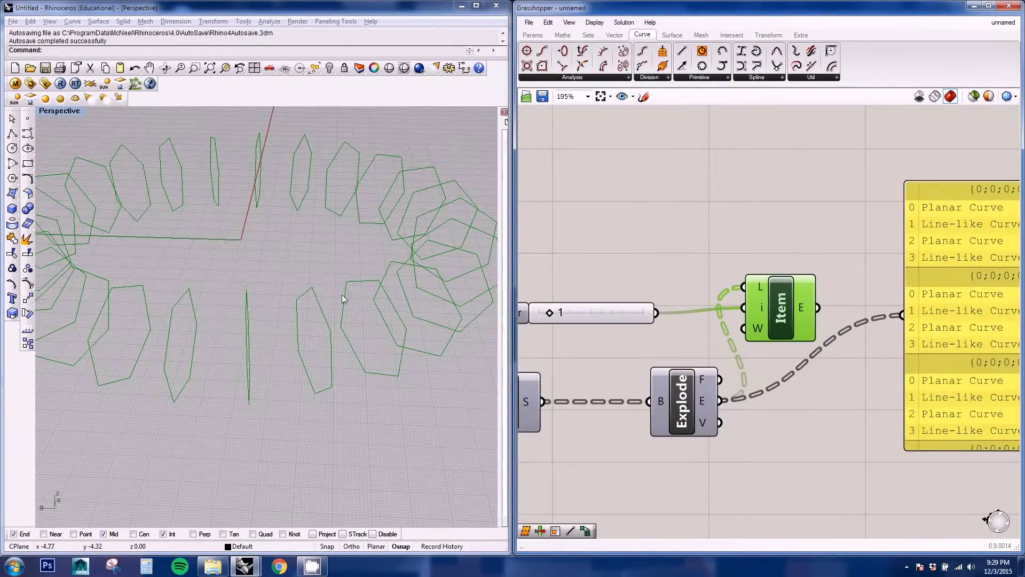
{"action": "right_click_drag", "start_coordinate": [641, 328], "coordinate": [698, 315]}
{"action": "right_click_drag", "start_coordinate": [971, 317], "coordinate": [943, 324]}
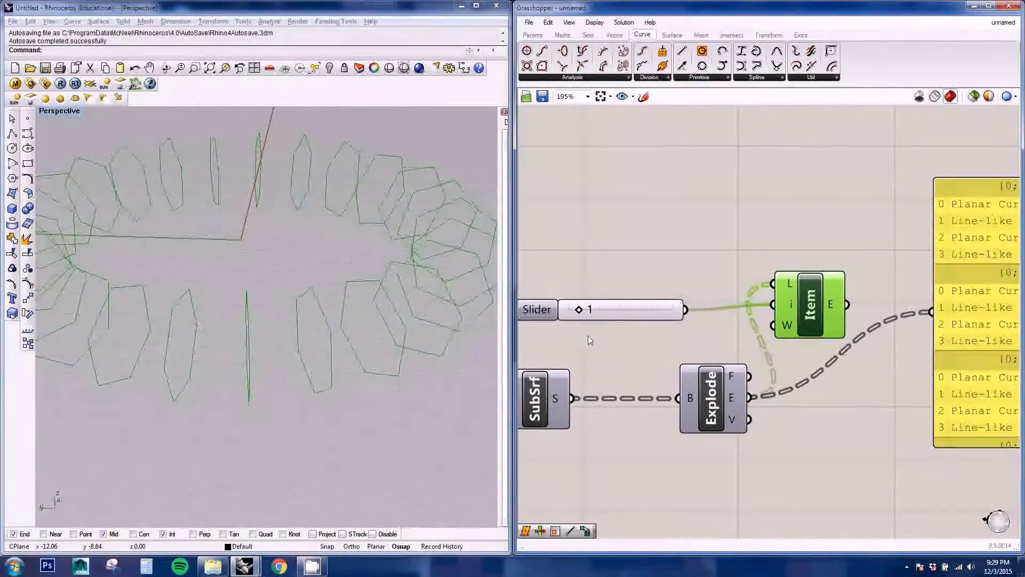
{"action": "left_click_drag", "start_coordinate": [579, 310], "coordinate": [600, 310]}
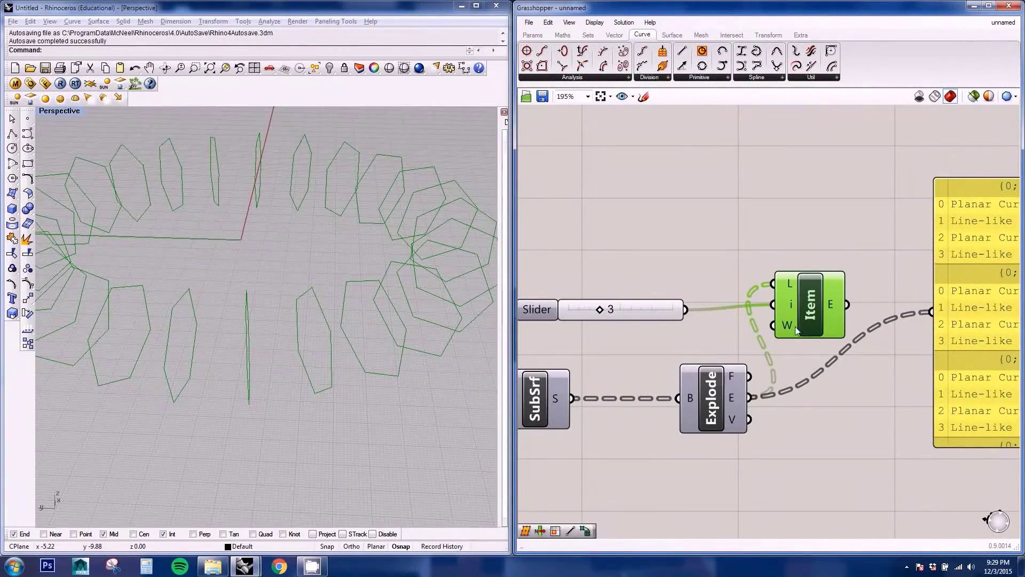
Step: Turn the new Explode's preview back on and zoom in on the subdivided faces of the ring
{"action": "right_click", "coordinate": [710, 407]}
{"action": "left_click", "coordinate": [718, 423]}
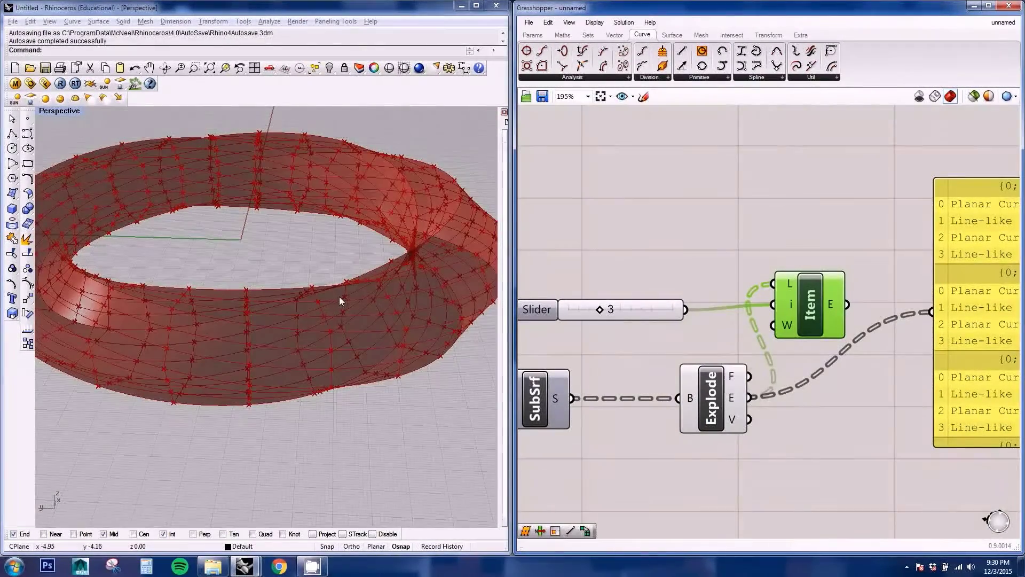
{"action": "scroll", "coordinate": [347, 310], "scroll_direction": "up", "scroll_amount": 5}
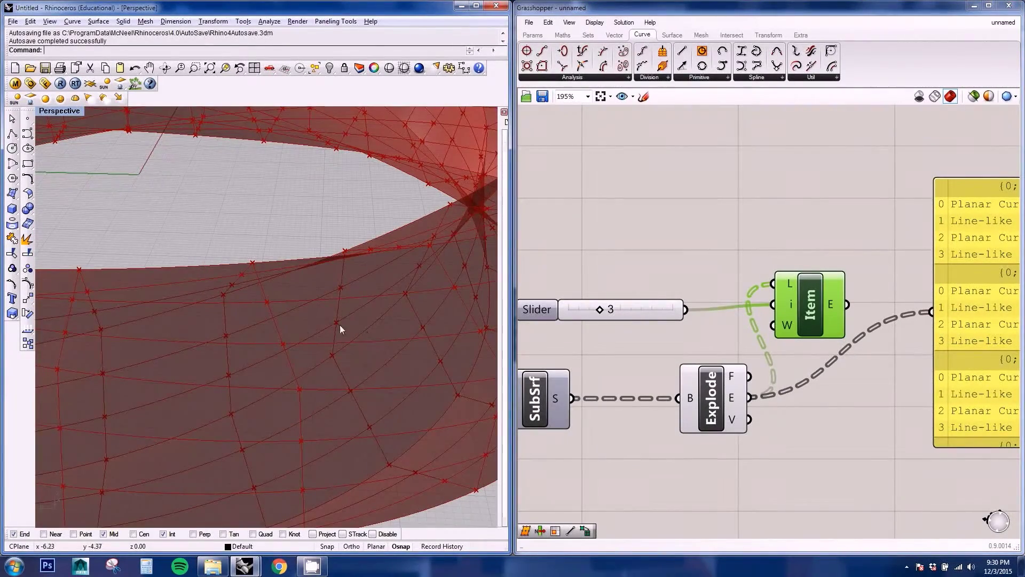
{"action": "right_click_drag", "start_coordinate": [627, 347], "coordinate": [618, 356]}
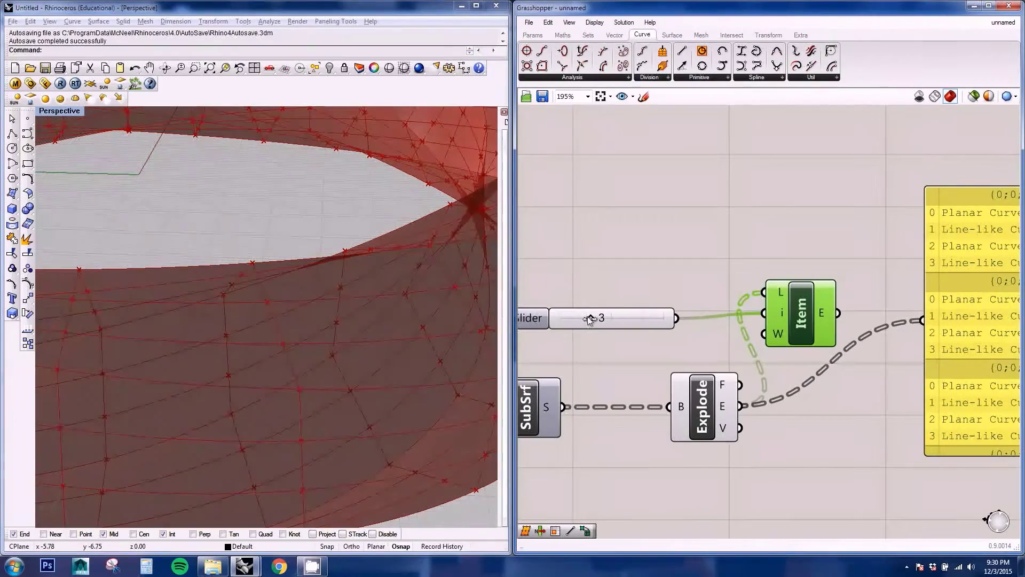
Step: Hide the preview of the Explode component and set the Item index slider to 0 to show only those edges
{"action": "scroll", "coordinate": [804, 294], "scroll_direction": "down", "scroll_amount": 3}
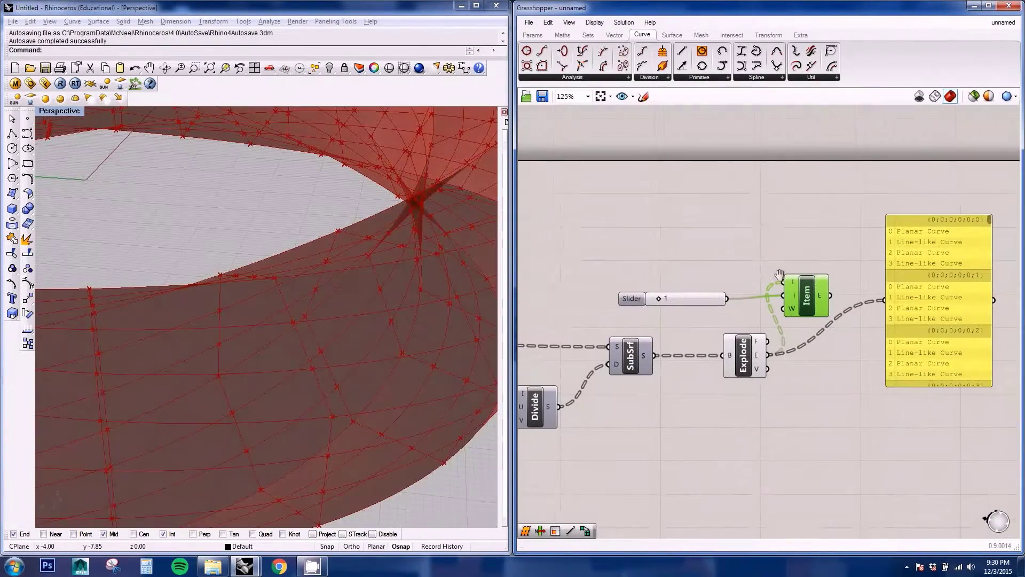
{"action": "right_click", "coordinate": [746, 361]}
{"action": "left_click", "coordinate": [761, 379]}
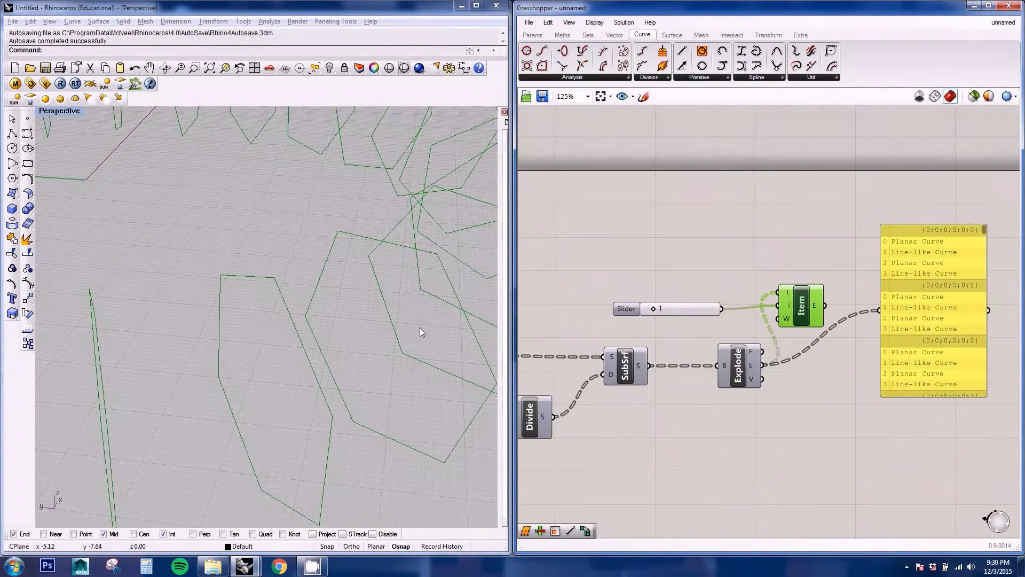
{"action": "left_click_drag", "start_coordinate": [654, 311], "coordinate": [642, 310]}
{"action": "scroll", "coordinate": [413, 316], "scroll_direction": "down", "scroll_amount": 5}
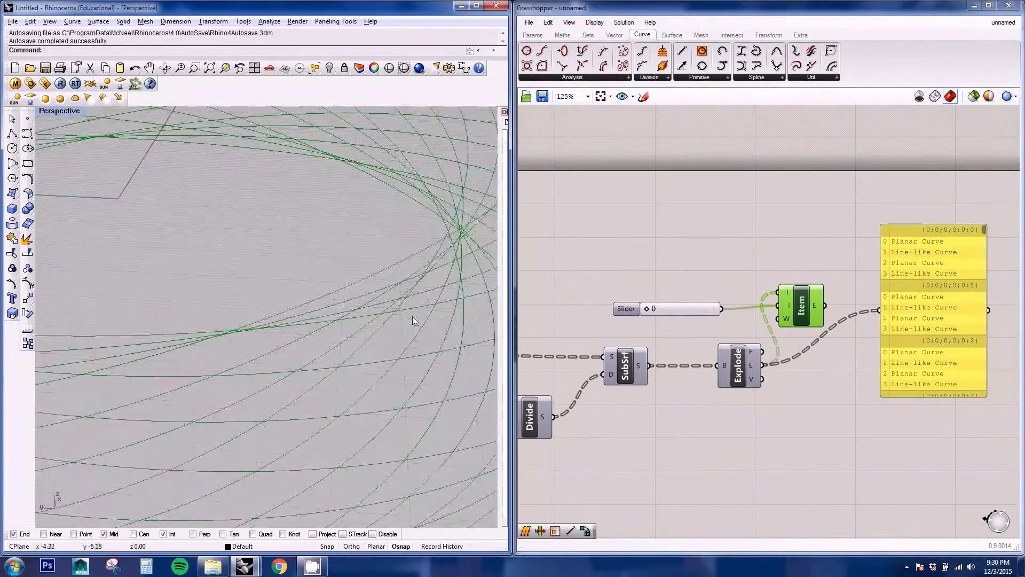
Step: Move the data panel down out of the way and add a Sweep1 component beyond the Item component
{"action": "left_click_drag", "start_coordinate": [928, 229], "coordinate": [939, 363]}
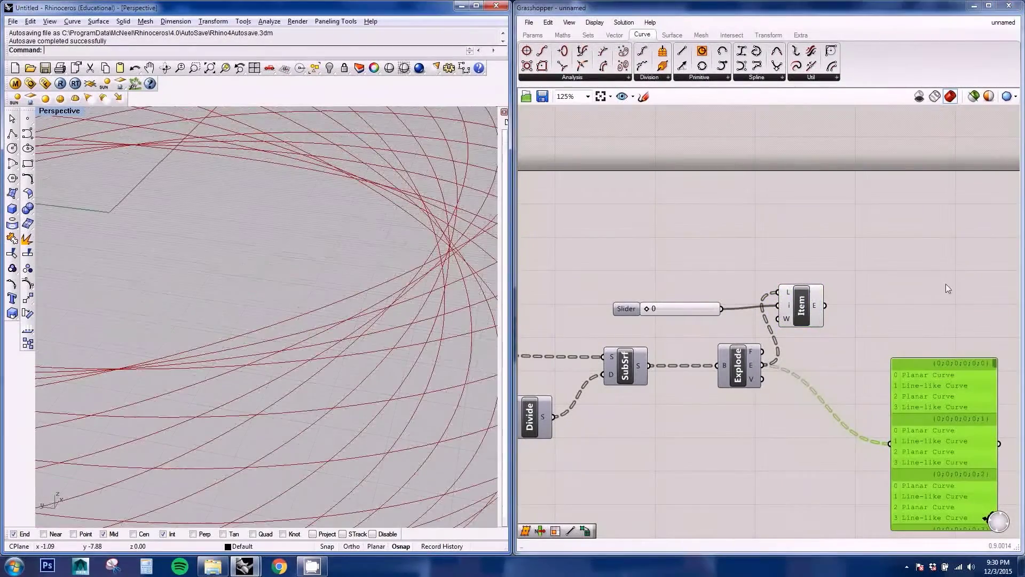
{"action": "right_click_drag", "start_coordinate": [964, 279], "coordinate": [896, 287]}
{"action": "scroll", "coordinate": [359, 280], "scroll_direction": "down", "scroll_amount": 6}
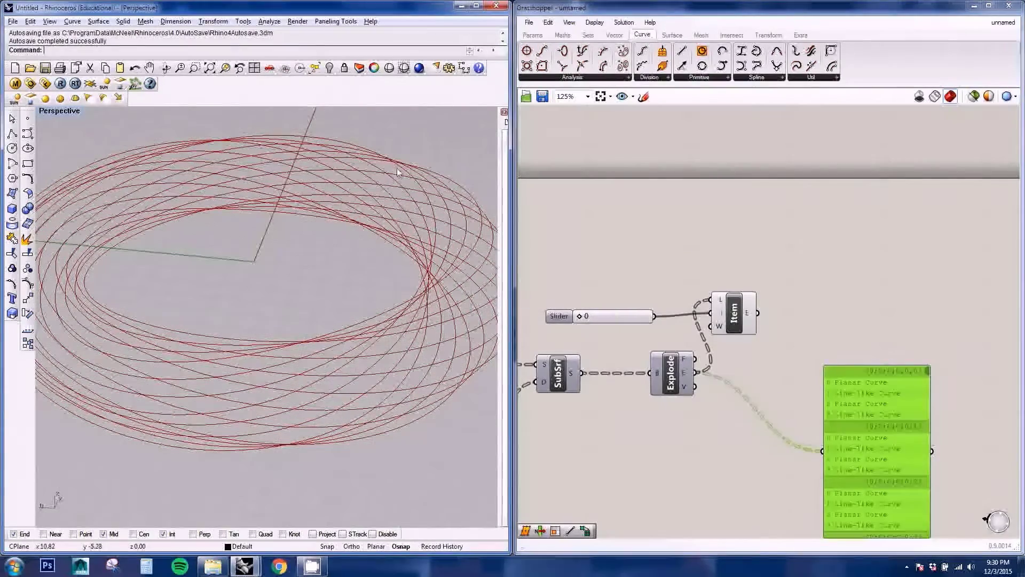
{"action": "right_click_drag", "start_coordinate": [881, 309], "coordinate": [841, 309]}
{"action": "double_click", "coordinate": [842, 310]}
{"action": "type", "text": "swe"}
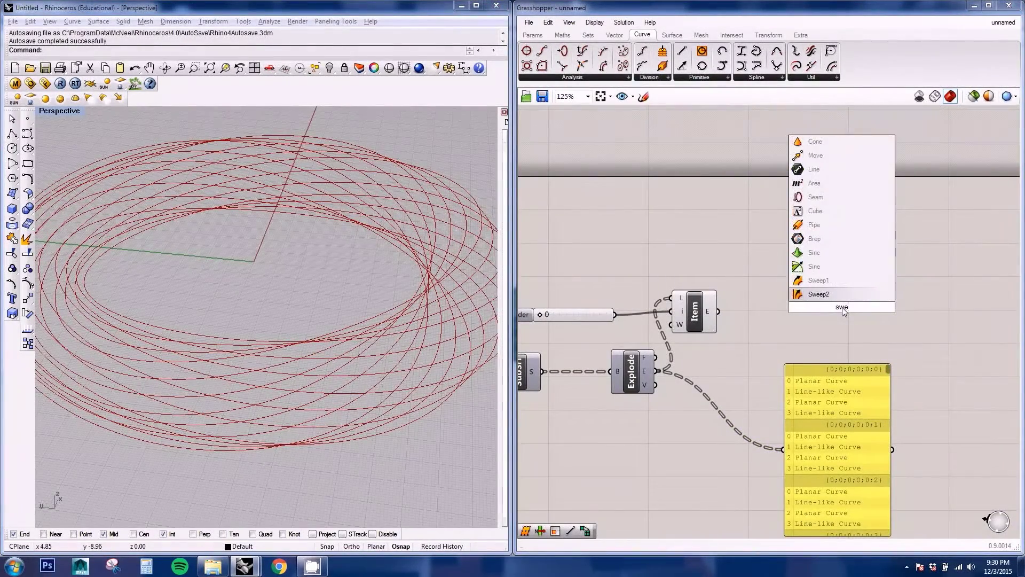
{"action": "left_click", "coordinate": [826, 280]}
{"action": "left_click_drag", "start_coordinate": [836, 301], "coordinate": [908, 305]}
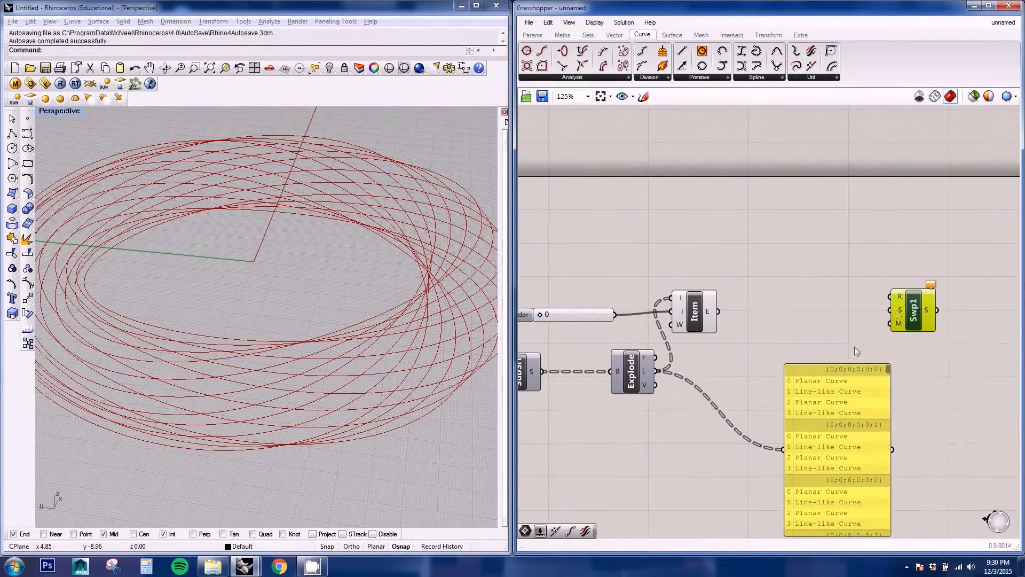
{"action": "left_click_drag", "start_coordinate": [847, 372], "coordinate": [858, 424]}
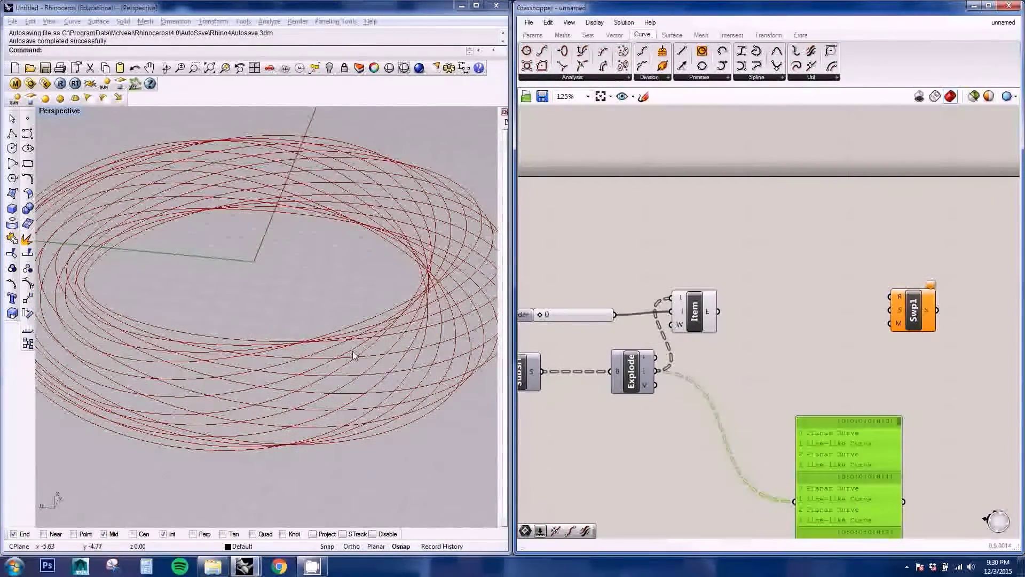
{"action": "right_click_drag", "start_coordinate": [373, 330], "coordinate": [362, 331]}
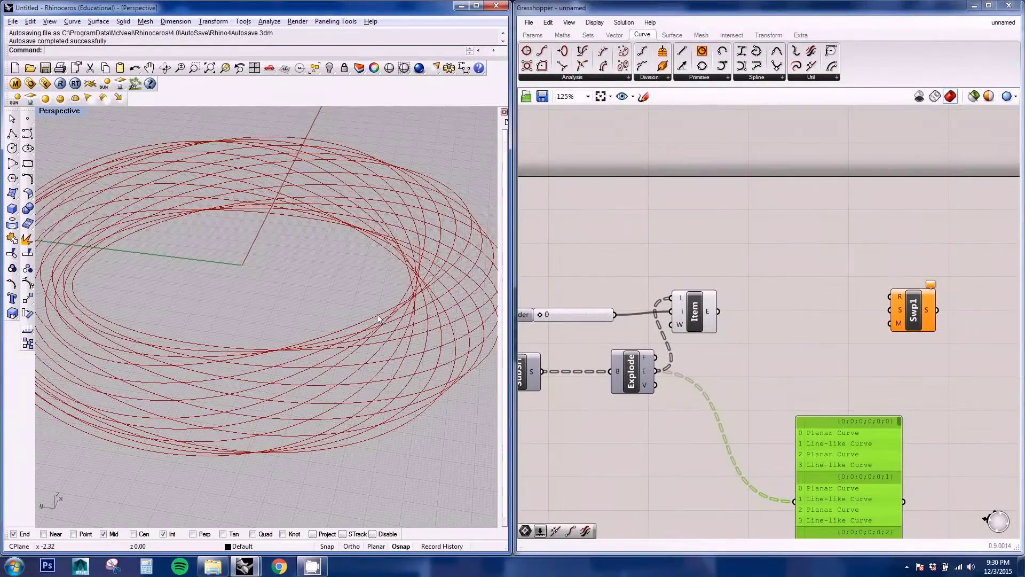
Step: Add a Rectangle component and arrange it between the Item and Sweep1 components with room for inputs
{"action": "double_click", "coordinate": [814, 364]}
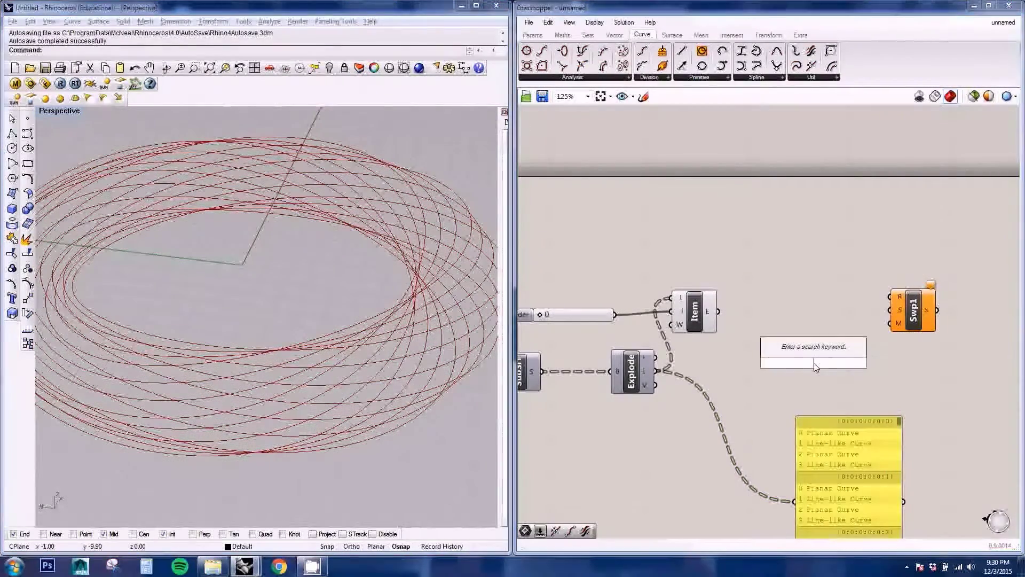
{"action": "type", "text": "rect"}
{"action": "key", "text": "Return"}
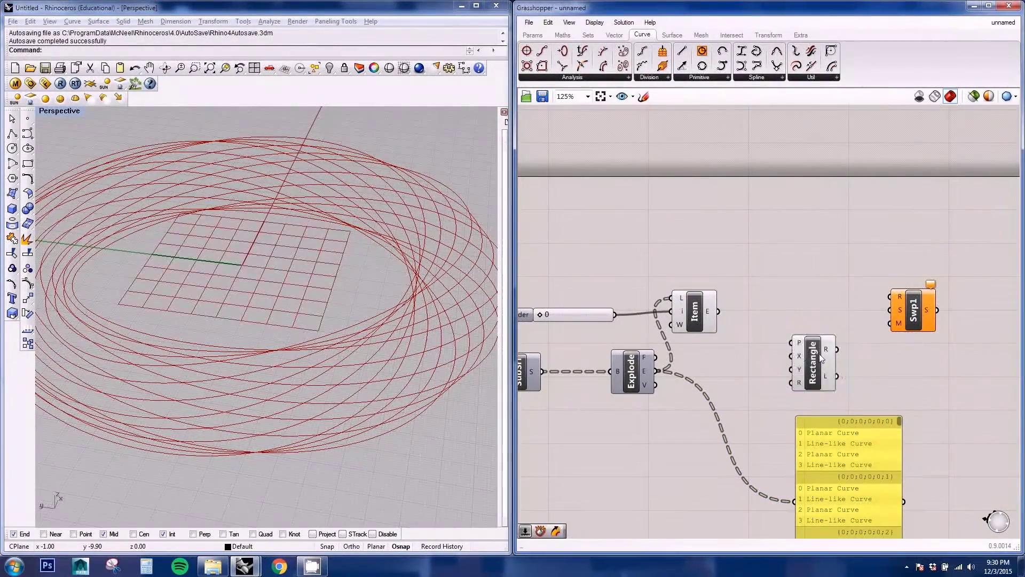
{"action": "right_click_drag", "start_coordinate": [822, 367], "coordinate": [787, 355]}
{"action": "left_click_drag", "start_coordinate": [785, 352], "coordinate": [796, 352]}
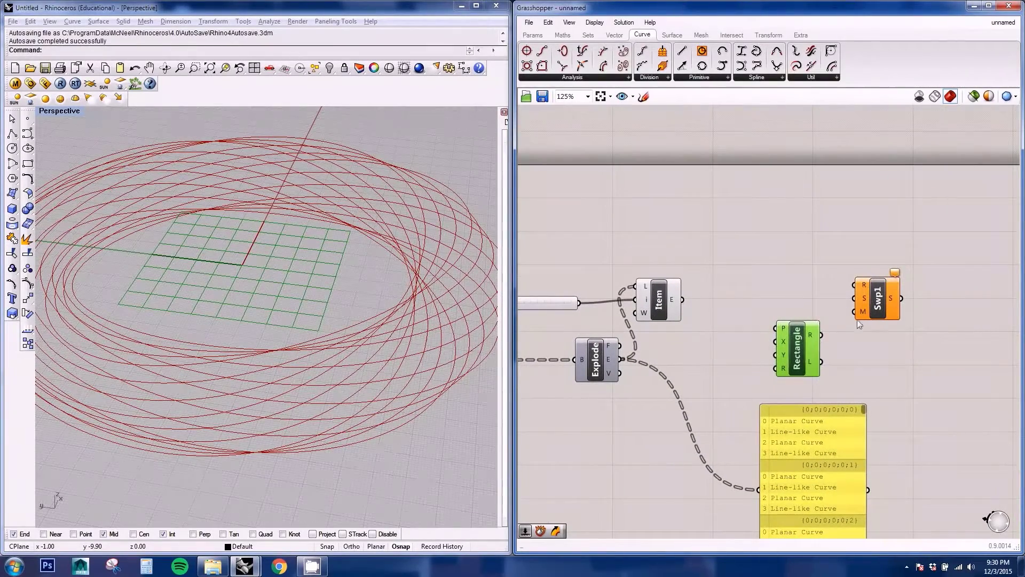
{"action": "left_click_drag", "start_coordinate": [876, 301], "coordinate": [922, 303]}
{"action": "right_click_drag", "start_coordinate": [240, 299], "coordinate": [291, 321]}
{"action": "scroll", "coordinate": [291, 320], "scroll_direction": "up", "scroll_amount": 3}
{"action": "left_click_drag", "start_coordinate": [787, 350], "coordinate": [820, 350]}
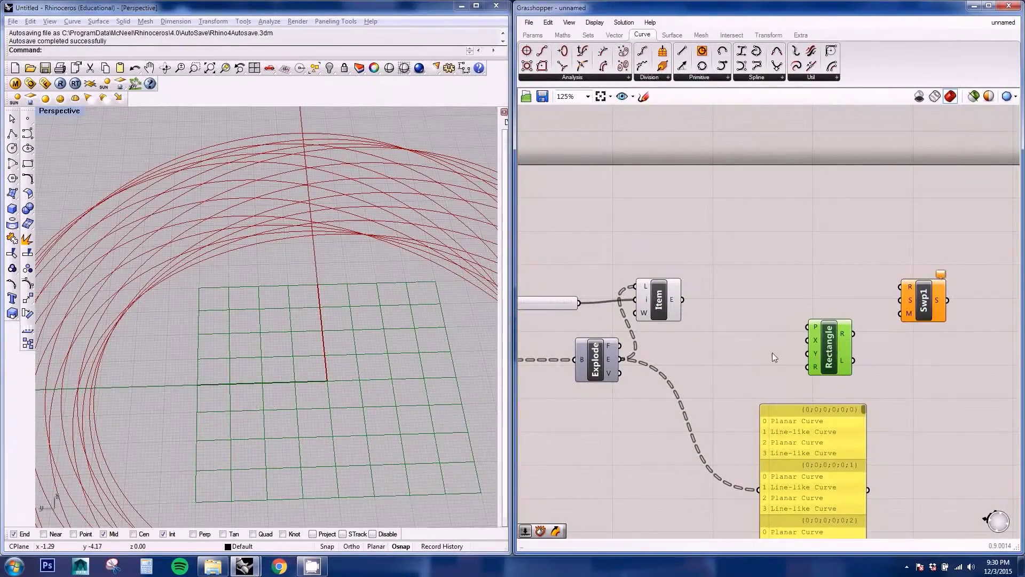
Step: Add a number slider of 0.1, wire it to the Rectangle's X and Y inputs, and inspect the rectangle at the origin
{"action": "left_click", "coordinate": [732, 346]}
{"action": "double_click", "coordinate": [731, 346]}
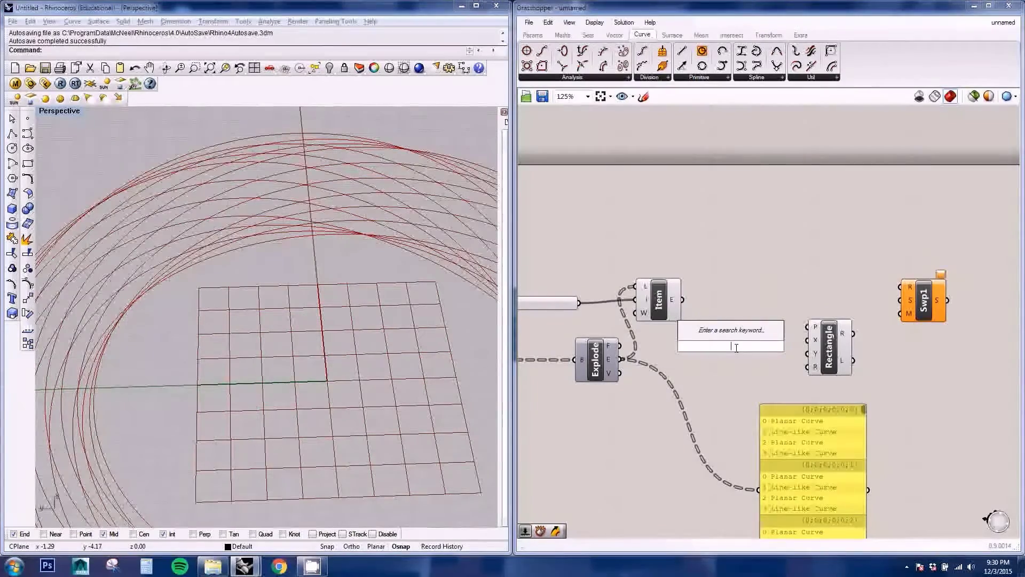
{"action": "type", "text": "0.1"}
{"action": "key", "text": "Return"}
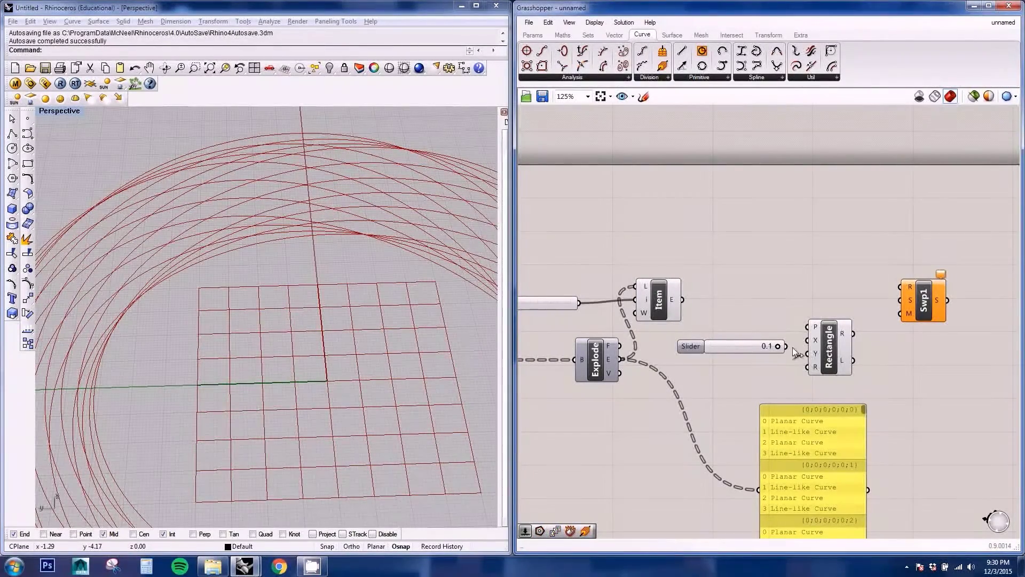
{"action": "mouse_move", "coordinate": [835, 356]}
{"action": "left_mouse_down"}
{"action": "mouse_move", "coordinate": [861, 356]}
{"action": "mouse_move", "coordinate": [793, 350]}
{"action": "mouse_move", "coordinate": [833, 365]}
{"action": "left_mouse_up"}
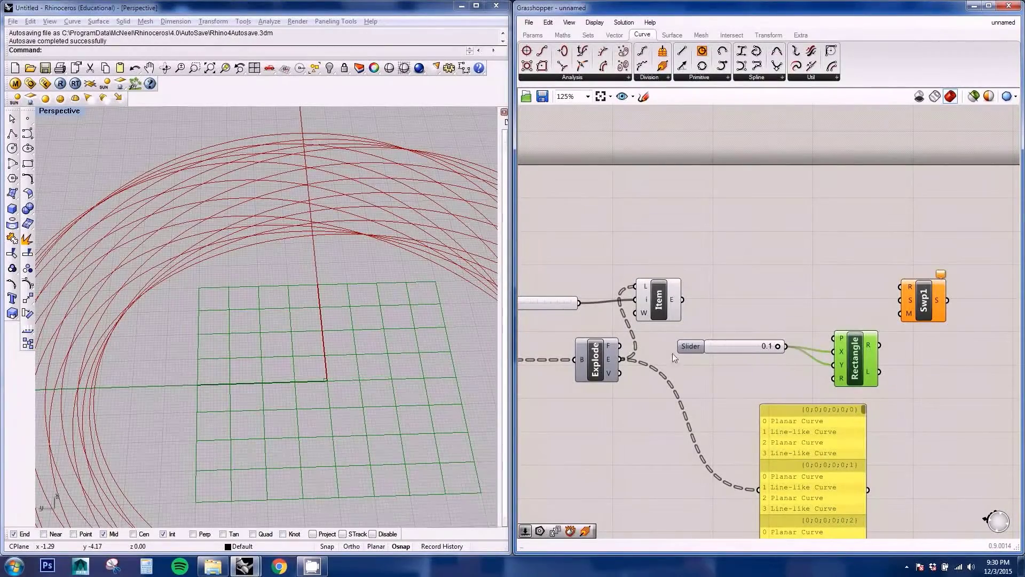
{"action": "right_click_drag", "start_coordinate": [389, 378], "coordinate": [382, 335]}
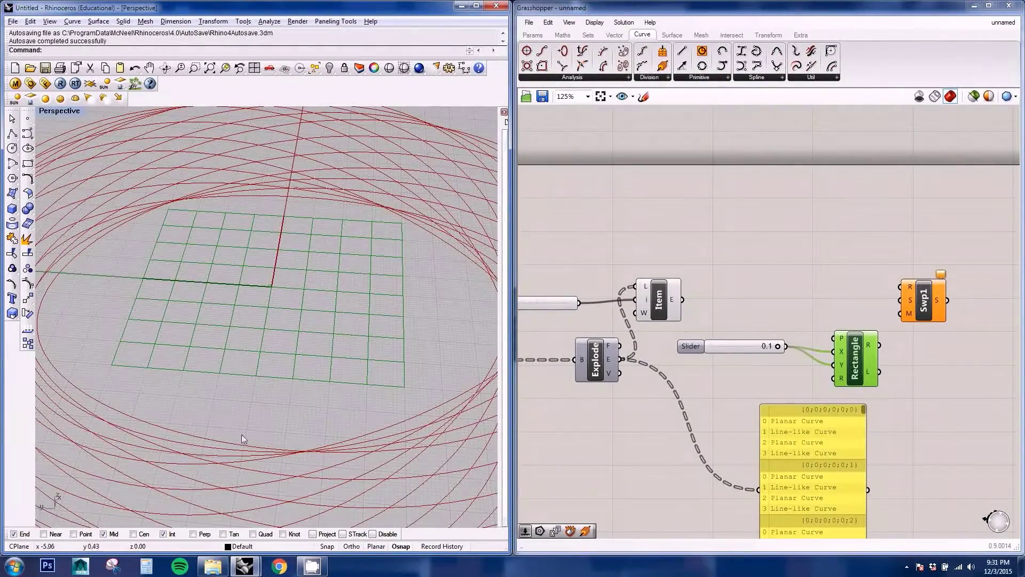
{"action": "right_click_drag", "start_coordinate": [254, 364], "coordinate": [293, 364]}
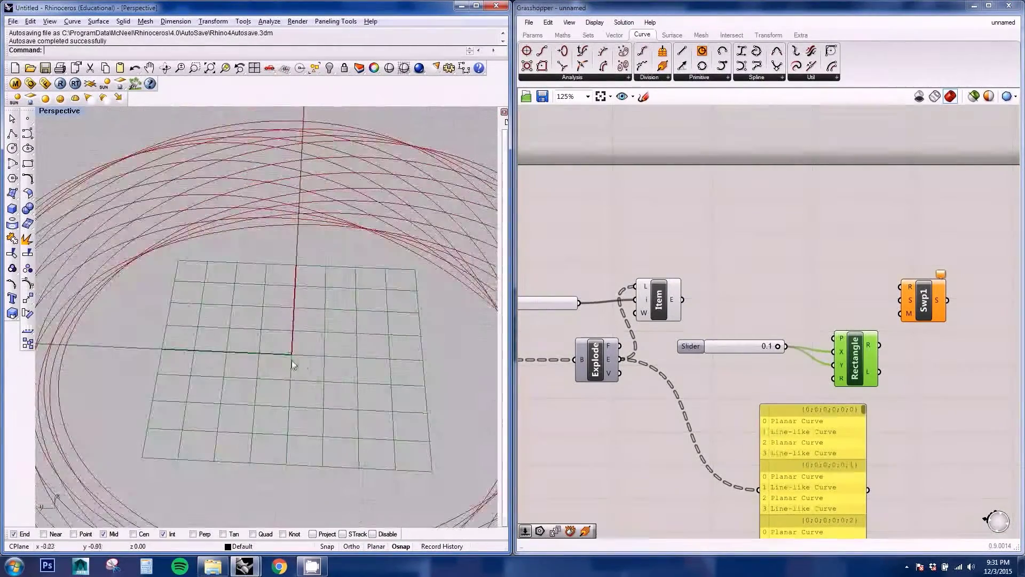
{"action": "scroll", "coordinate": [291, 358], "scroll_direction": "up", "scroll_amount": 8}
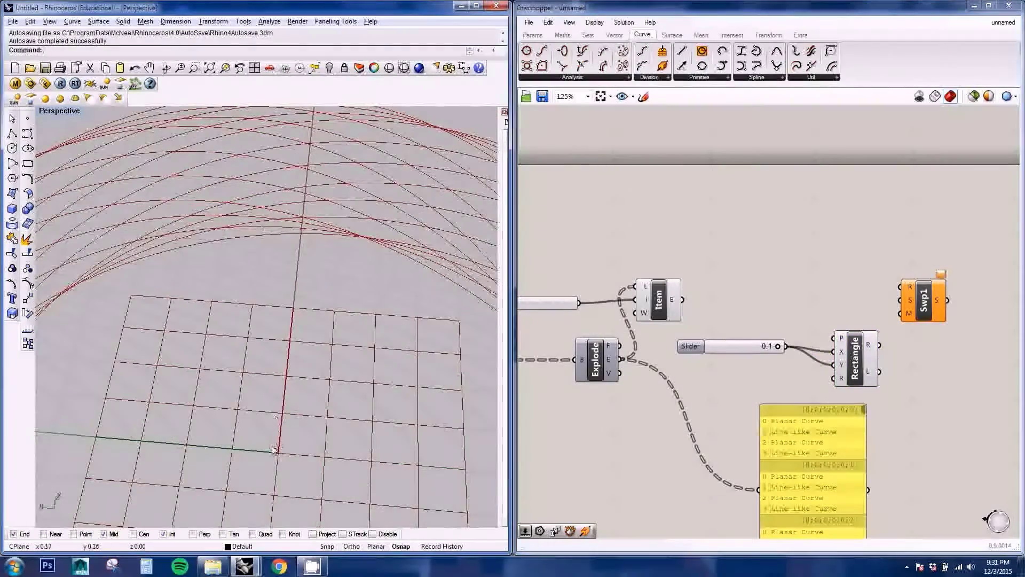
{"action": "scroll", "coordinate": [273, 462], "scroll_direction": "down", "scroll_amount": 2}
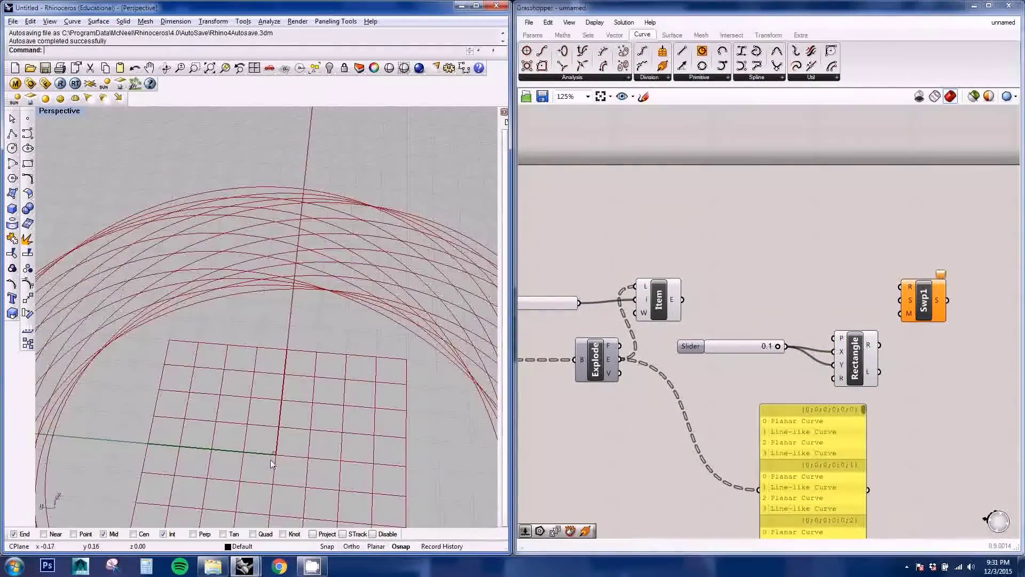
{"action": "right_click_drag", "start_coordinate": [396, 285], "coordinate": [385, 268]}
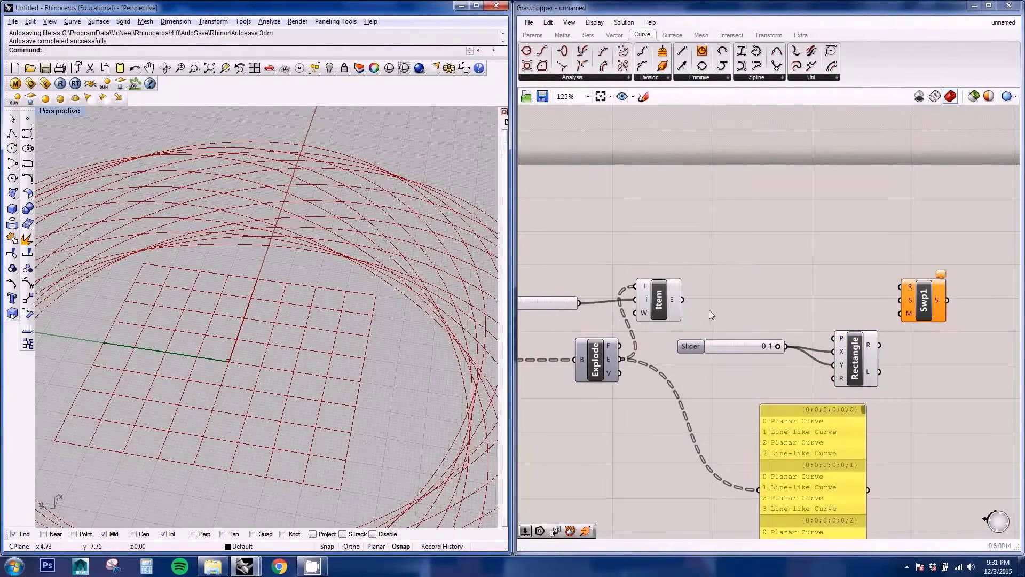
Step: Select the Item component and examine its extracted edge curves around the ring in the viewport
{"action": "right_click_drag", "start_coordinate": [659, 293], "coordinate": [638, 313]}
{"action": "left_click", "coordinate": [639, 317]}
{"action": "double_click", "coordinate": [750, 298]}
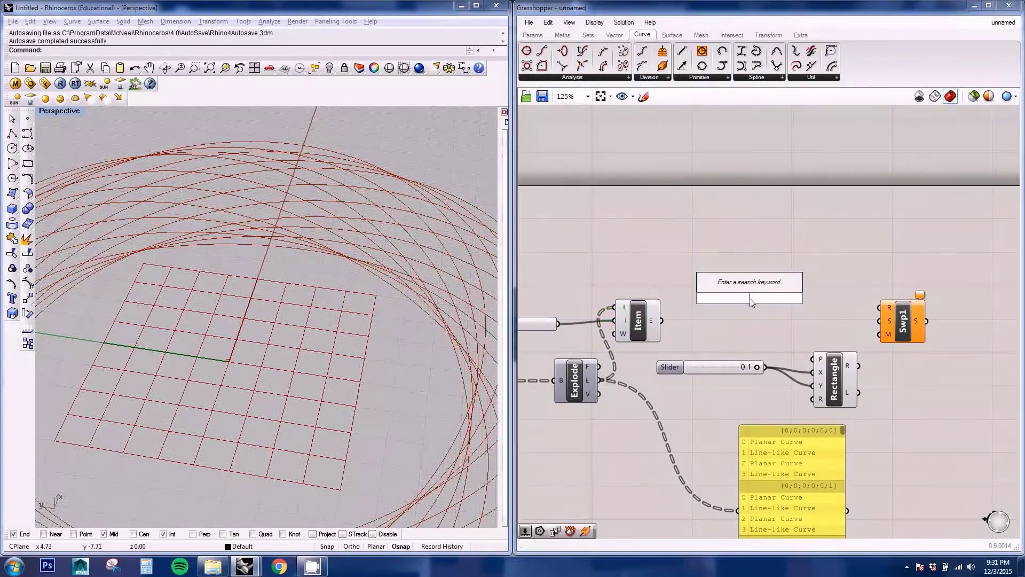
{"action": "left_click", "coordinate": [646, 319]}
{"action": "right_click_drag", "start_coordinate": [699, 326], "coordinate": [742, 334]}
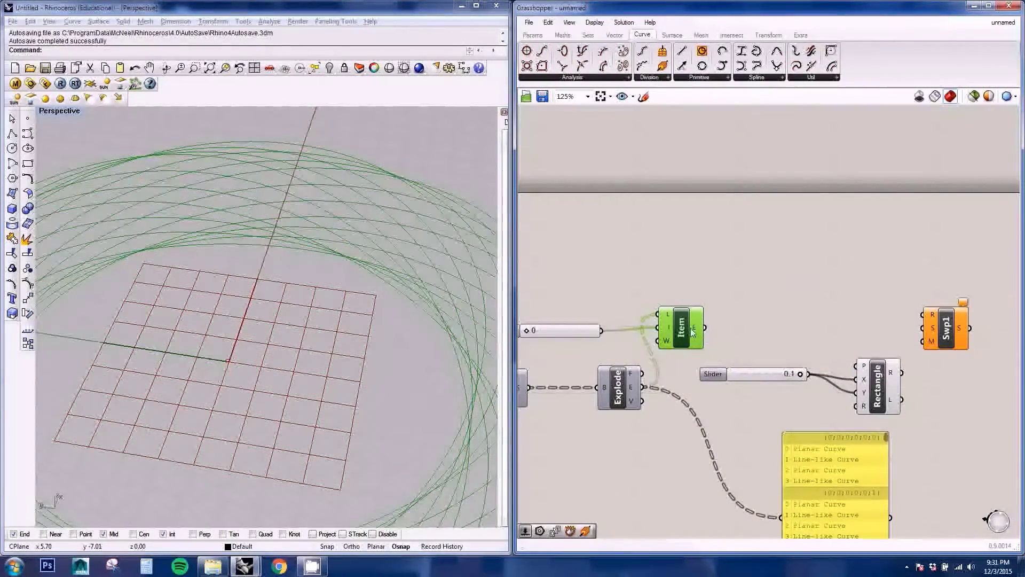
{"action": "mouse_move", "coordinate": [695, 331]}
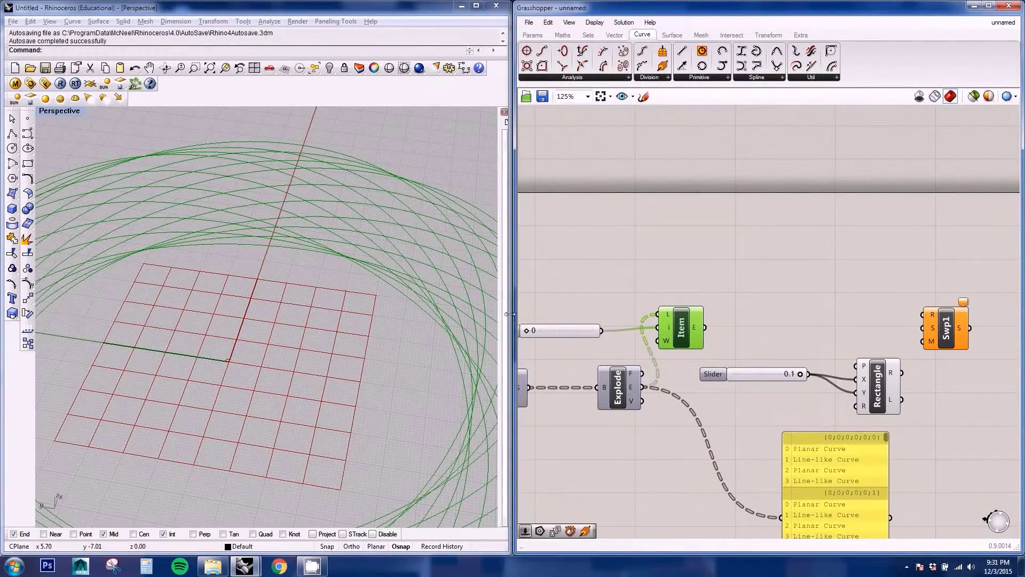
{"action": "right_click_drag", "start_coordinate": [411, 279], "coordinate": [337, 210]}
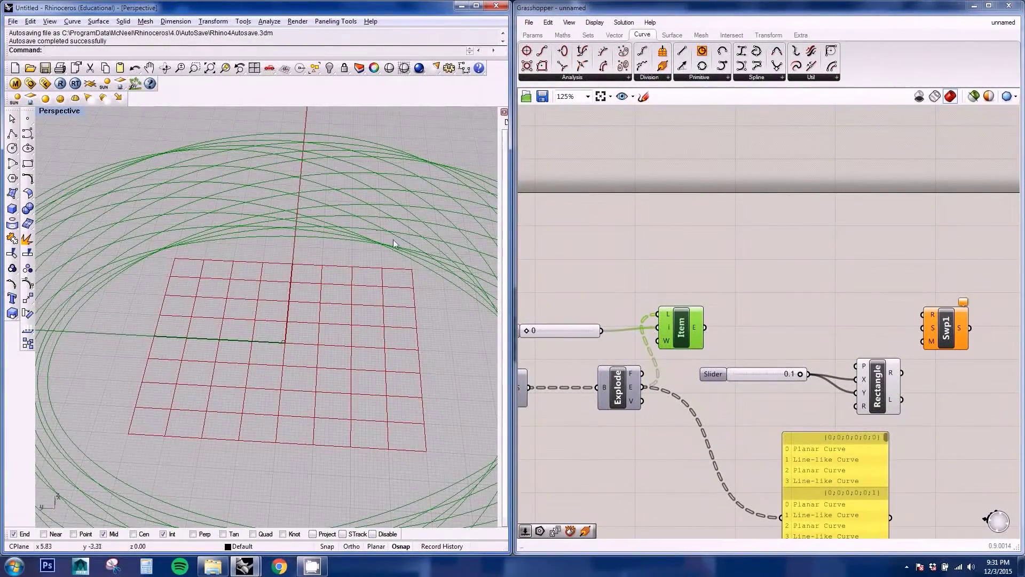
Step: Add a Join Curves component between Item and Sweep1 and wire Item's E output to its C input
{"action": "double_click", "coordinate": [756, 324]}
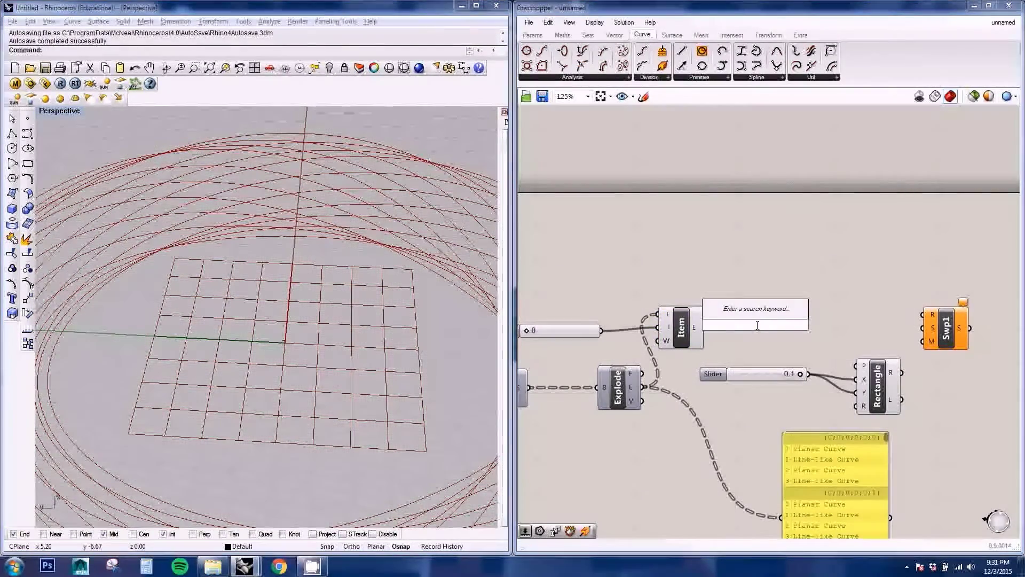
{"action": "type", "text": "join"}
{"action": "key", "text": "Up"}
{"action": "key", "text": "Up"}
{"action": "key", "text": "Up"}
{"action": "key", "text": "Down"}
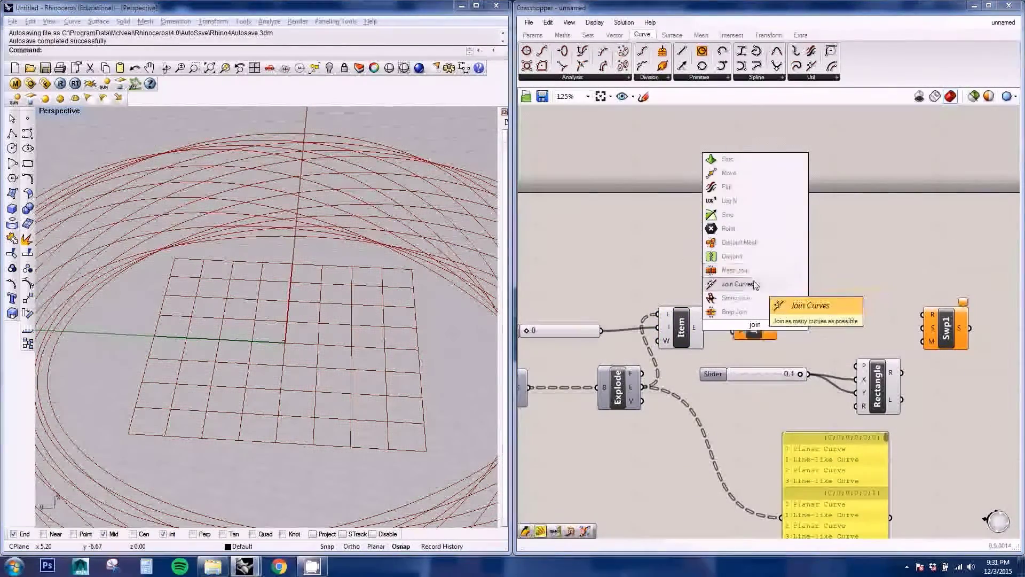
{"action": "key", "text": "Return"}
{"action": "left_click_drag", "start_coordinate": [764, 332], "coordinate": [811, 336]}
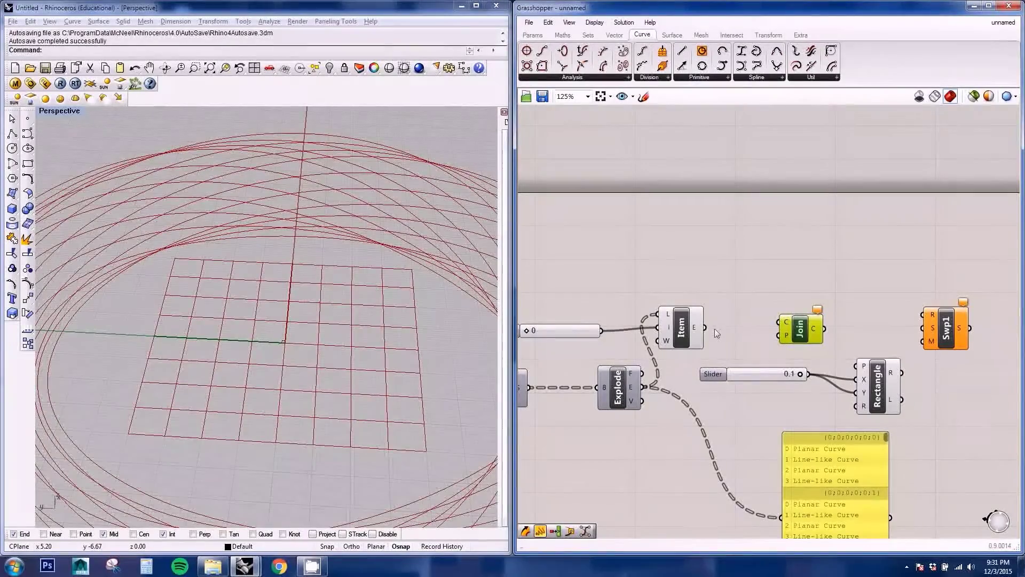
{"action": "left_click_drag", "start_coordinate": [706, 327], "coordinate": [788, 328]}
{"action": "mouse_move", "coordinate": [817, 330]}
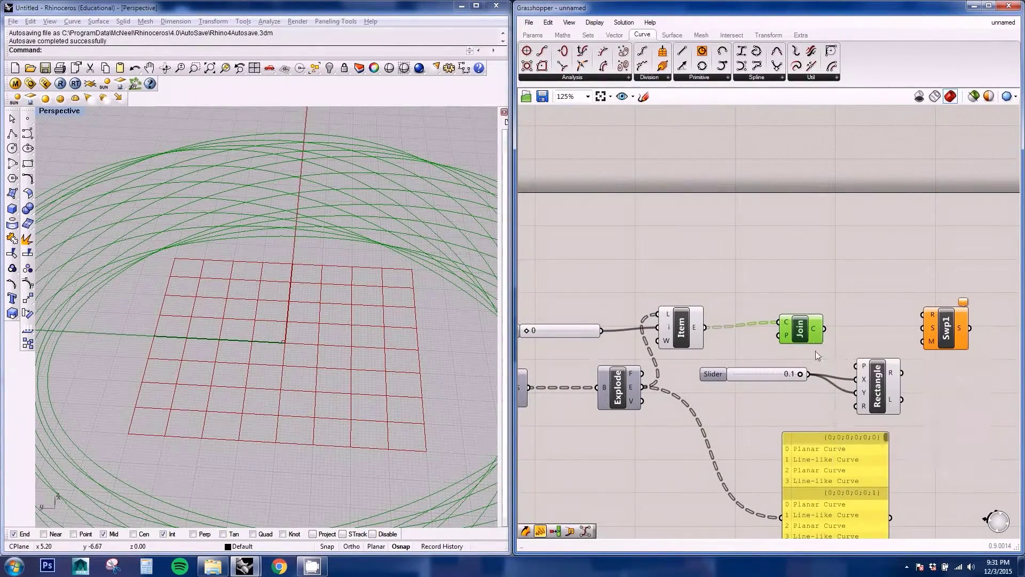
Step: Move the panel above the Join component and wire Item's E output to it to list the extracted edges
{"action": "left_click_drag", "start_coordinate": [812, 434], "coordinate": [877, 179]}
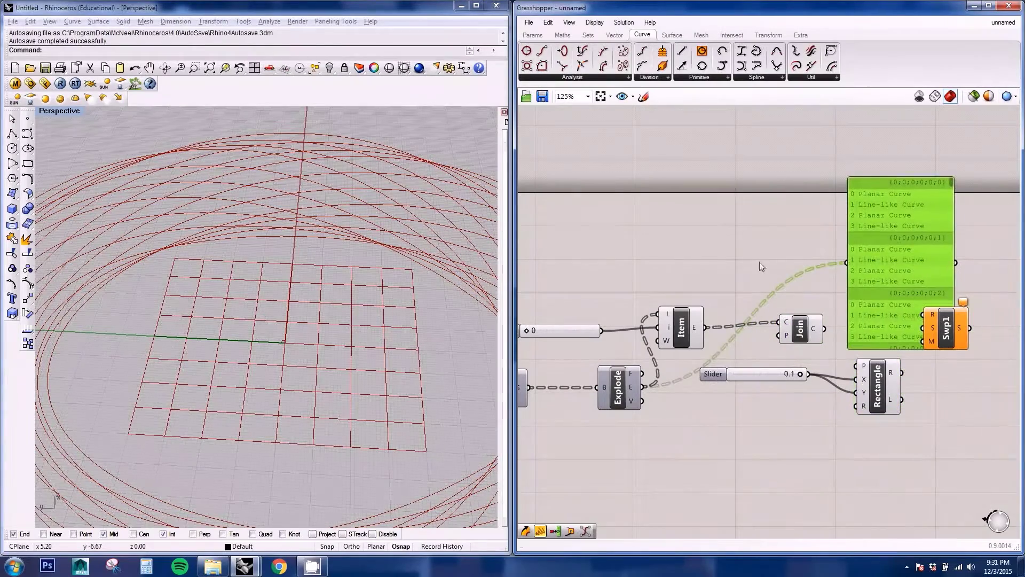
{"action": "left_click_drag", "start_coordinate": [735, 320], "coordinate": [848, 262]}
{"action": "right_click_drag", "start_coordinate": [668, 328], "coordinate": [680, 296]}
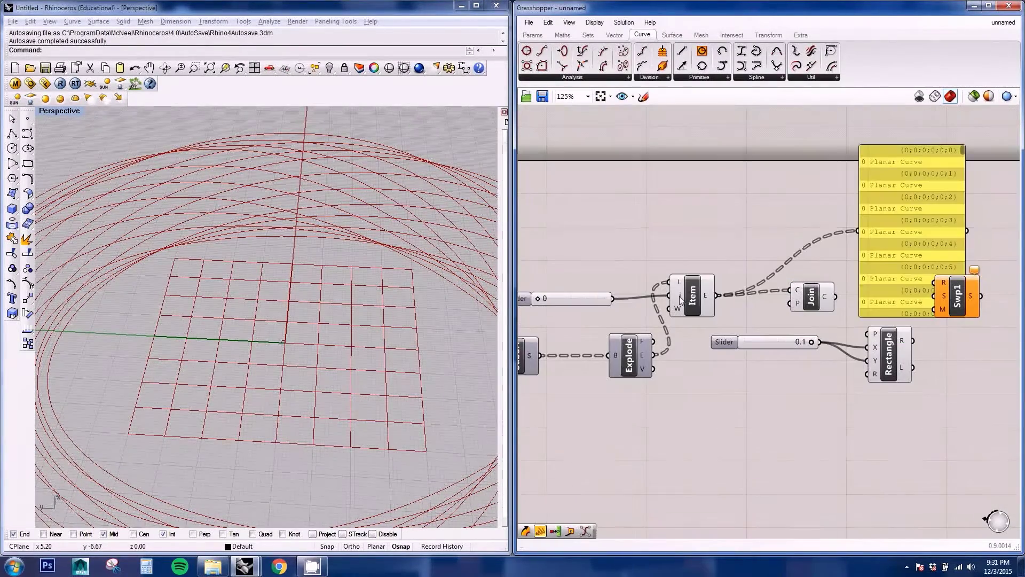
{"action": "right_click_drag", "start_coordinate": [900, 276], "coordinate": [861, 286]}
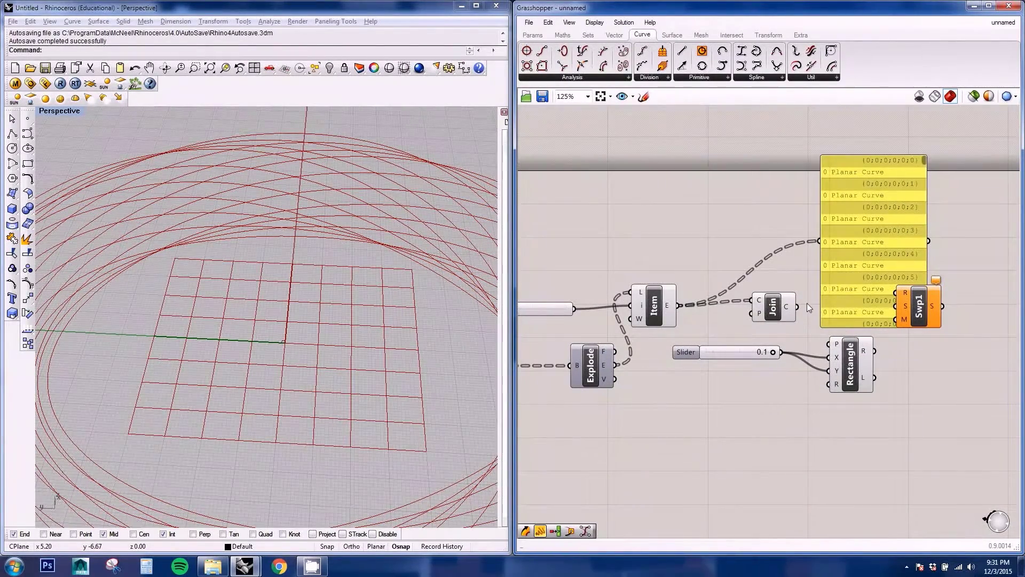
Step: Flatten the Item component's E output and check the end of the resulting curve list in the panel
{"action": "right_click", "coordinate": [668, 305]}
{"action": "left_click", "coordinate": [704, 370]}
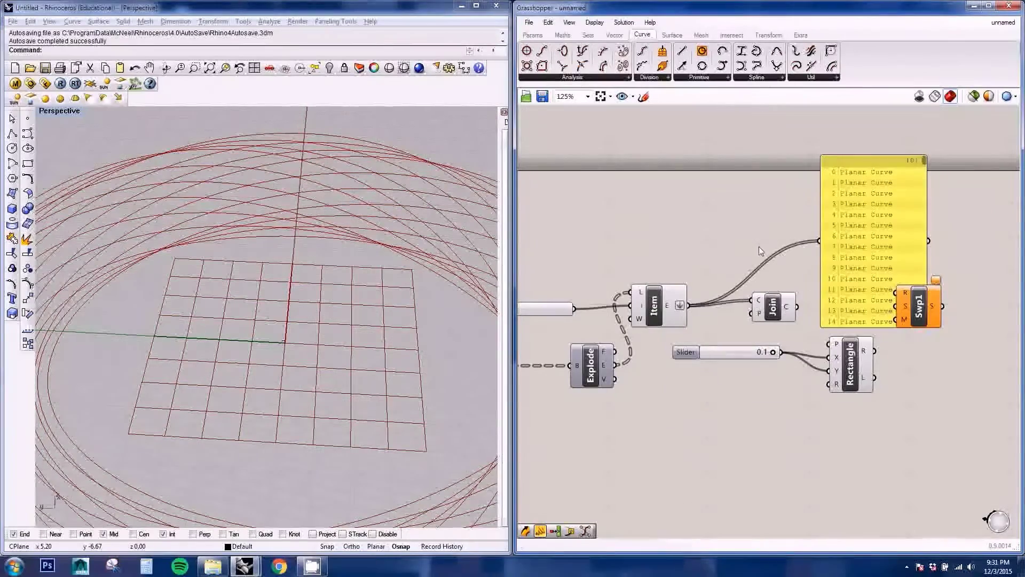
{"action": "right_click_drag", "start_coordinate": [759, 246], "coordinate": [734, 254]}
{"action": "left_click_drag", "start_coordinate": [898, 170], "coordinate": [898, 345]}
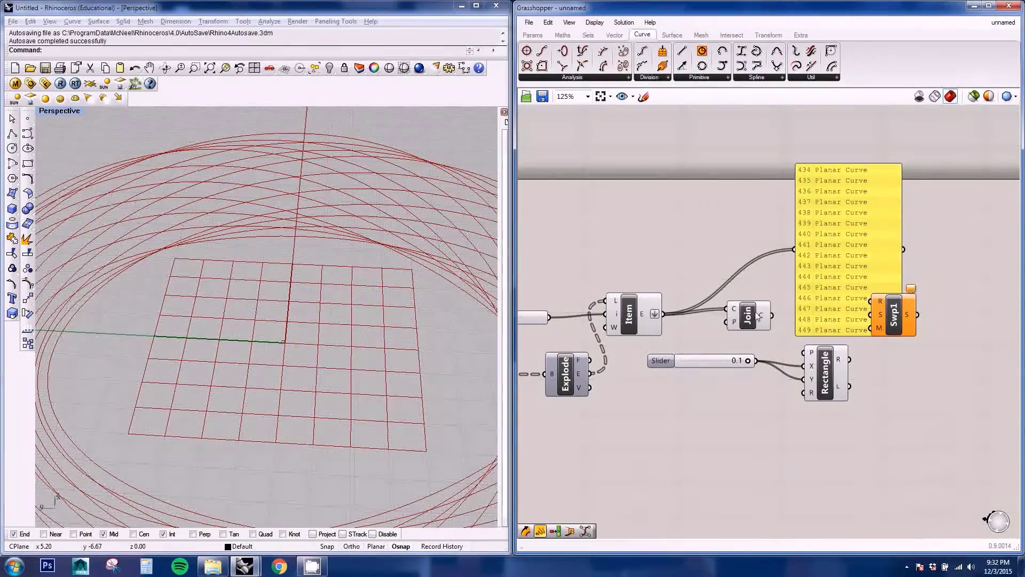
Step: Move the panel beyond the Sweep1 component and wire the Join component's C output to it
{"action": "mouse_move", "coordinate": [764, 319]}
{"action": "right_click_drag", "start_coordinate": [752, 233], "coordinate": [723, 225]}
{"action": "left_click_drag", "start_coordinate": [789, 200], "coordinate": [957, 235]}
{"action": "right_click_drag", "start_coordinate": [799, 263], "coordinate": [762, 248]}
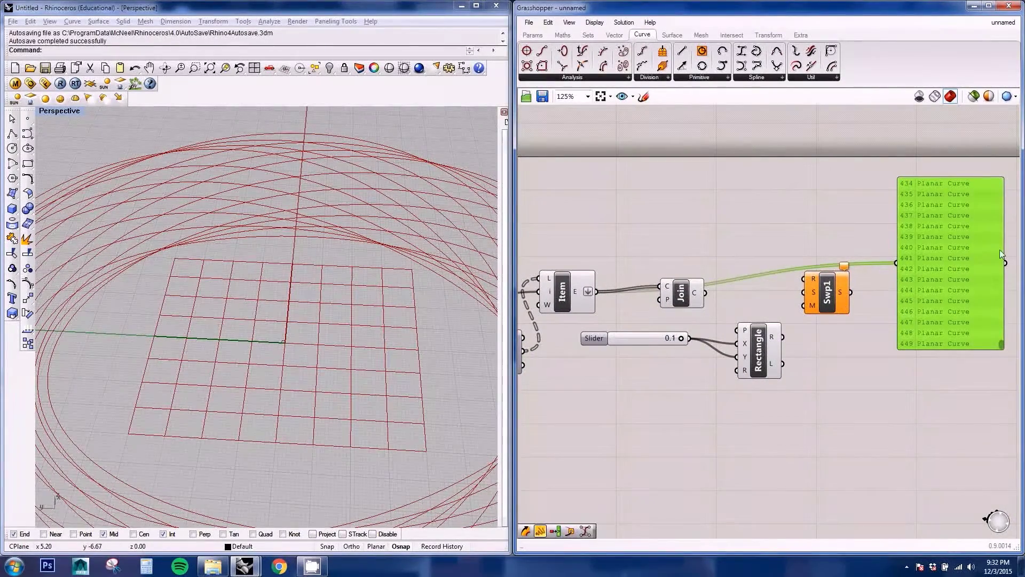
Step: Move the curve list panel further from the Sweep1 component and select the Join component to highlight its curves in the viewport
{"action": "left_click_drag", "start_coordinate": [928, 243], "coordinate": [945, 197]}
{"action": "left_click", "coordinate": [688, 301]}
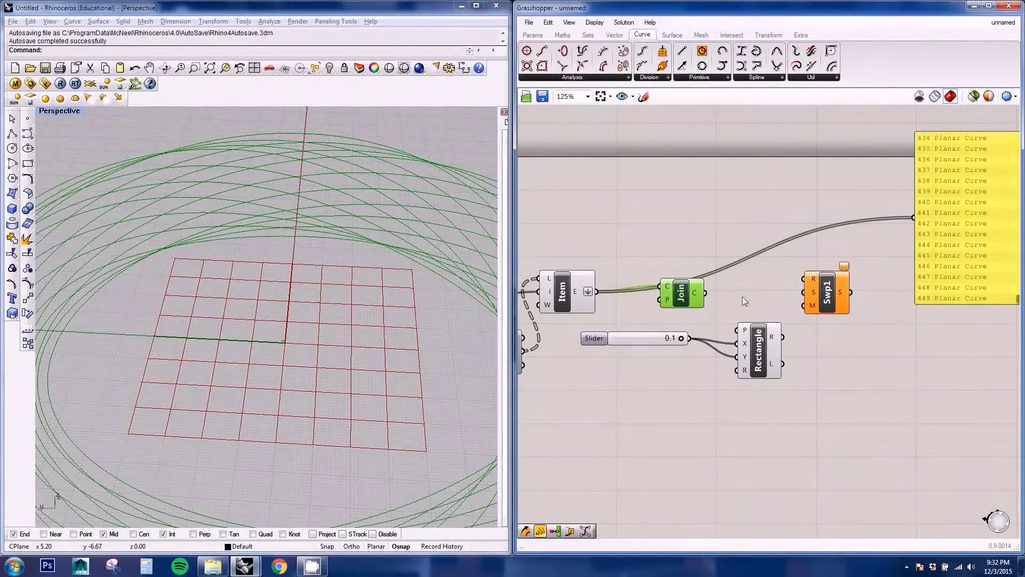
{"action": "right_click_drag", "start_coordinate": [743, 296], "coordinate": [780, 310]}
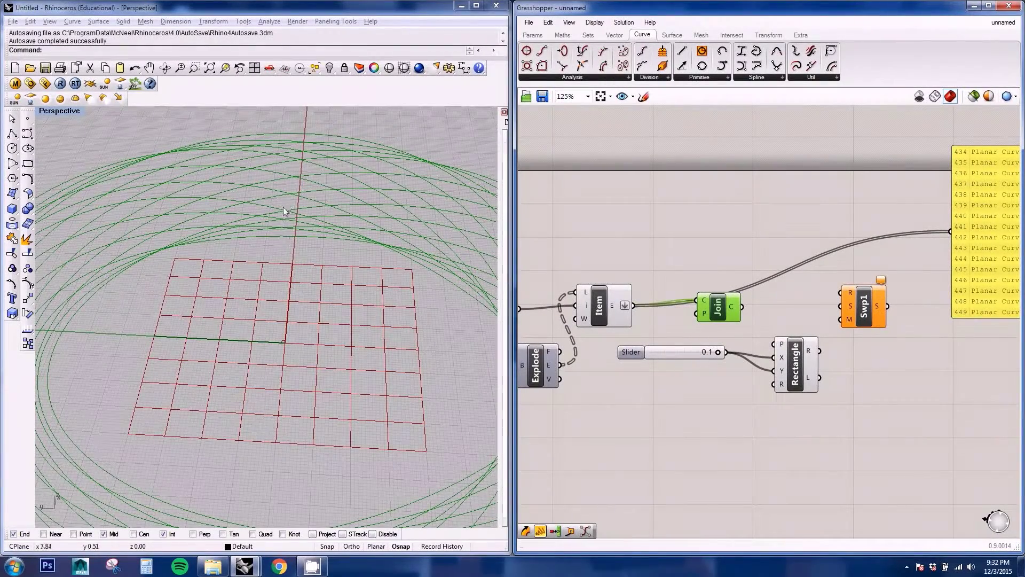
Step: Add a Perp Frame component between Join and the panel and wire Join's C output to its C input
{"action": "left_click", "coordinate": [572, 78]}
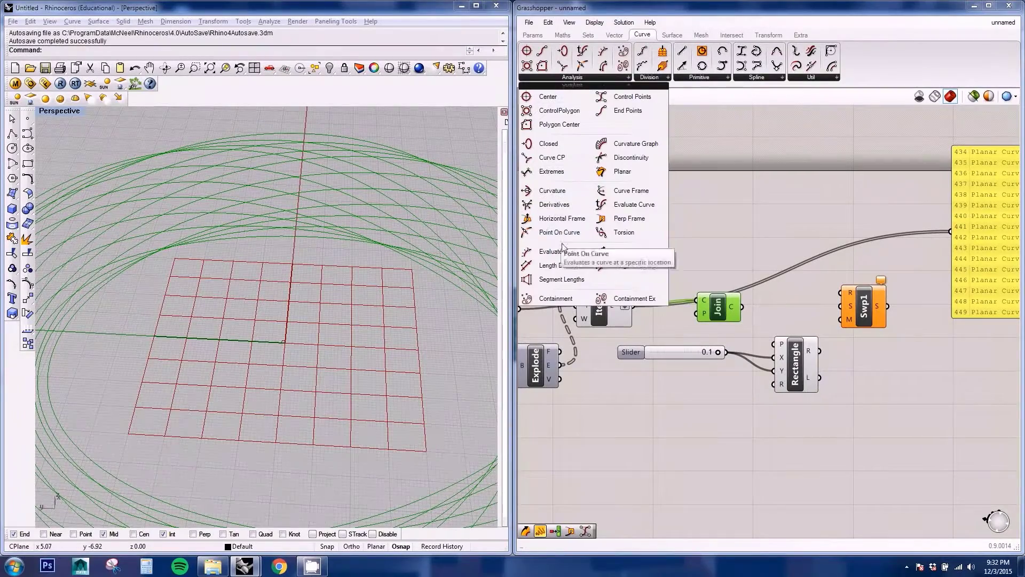
{"action": "left_click", "coordinate": [626, 222]}
{"action": "left_click", "coordinate": [779, 253]}
{"action": "left_click_drag", "start_coordinate": [770, 249], "coordinate": [794, 240]}
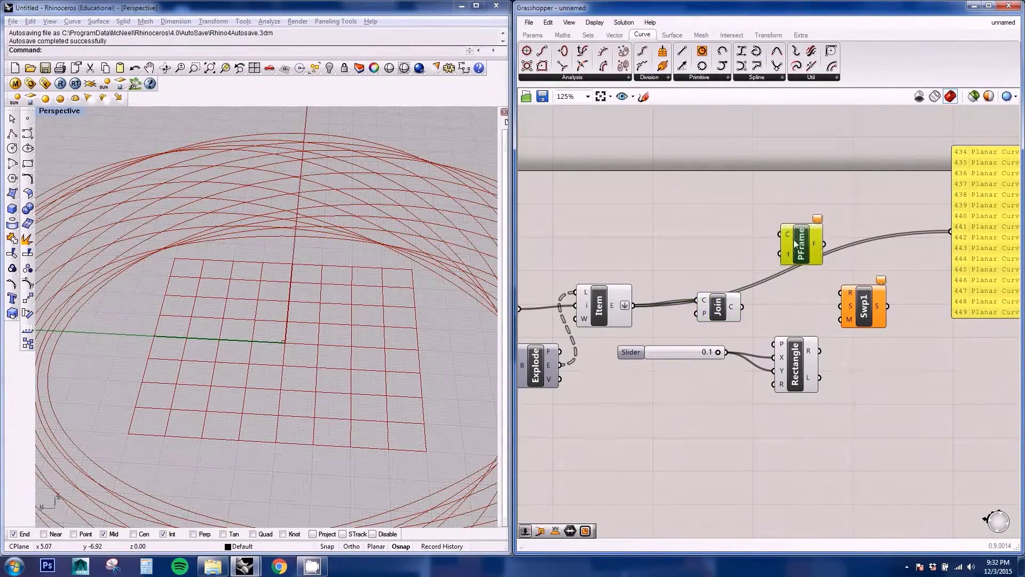
{"action": "right_click_drag", "start_coordinate": [756, 240], "coordinate": [703, 220]}
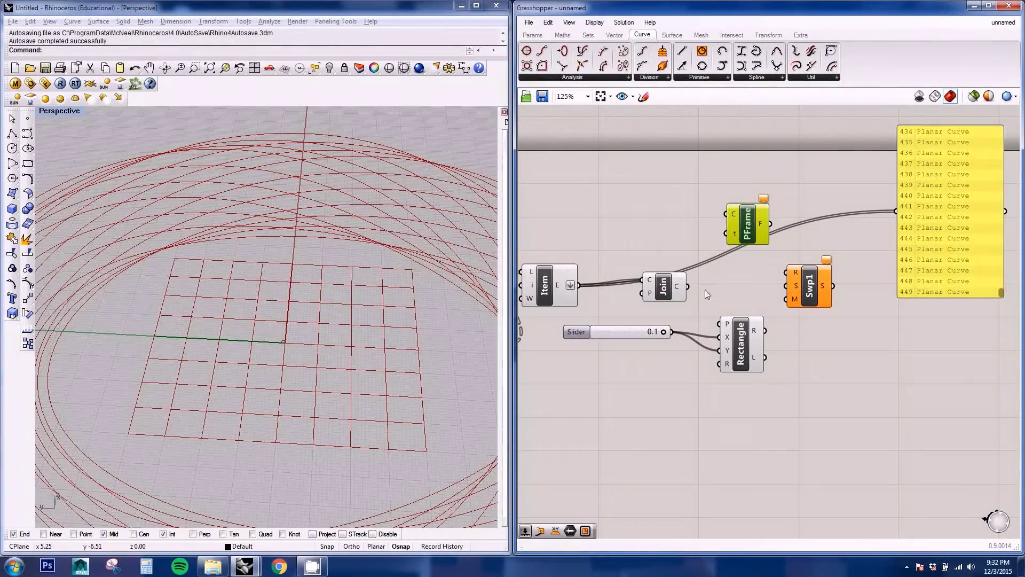
{"action": "left_click_drag", "start_coordinate": [690, 290], "coordinate": [733, 212]}
{"action": "left_click_drag", "start_coordinate": [736, 219], "coordinate": [783, 224]}
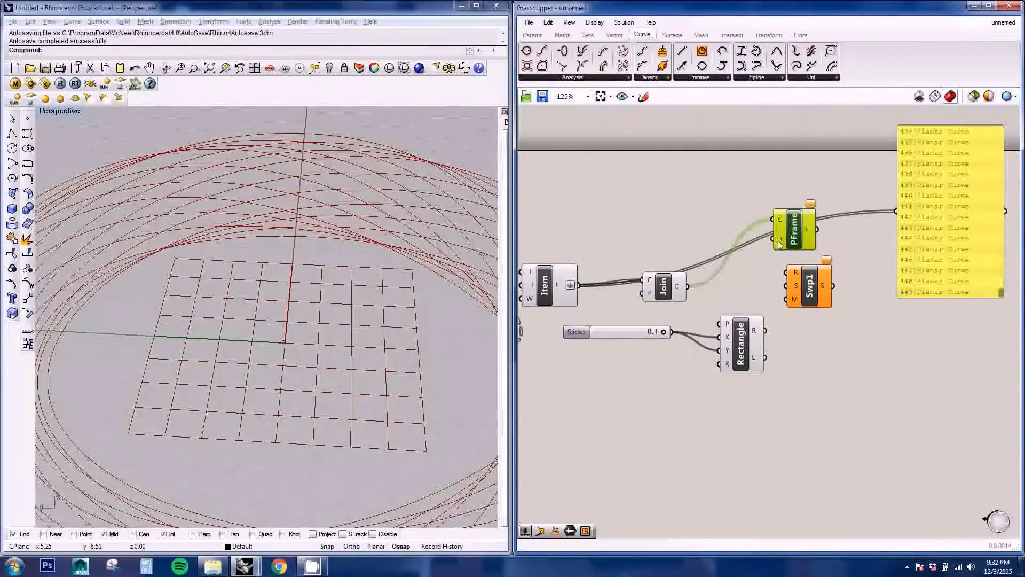
Step: Add a number slider with the value 0 and wire it to the Perp Frame component's t input
{"action": "double_click", "coordinate": [699, 231]}
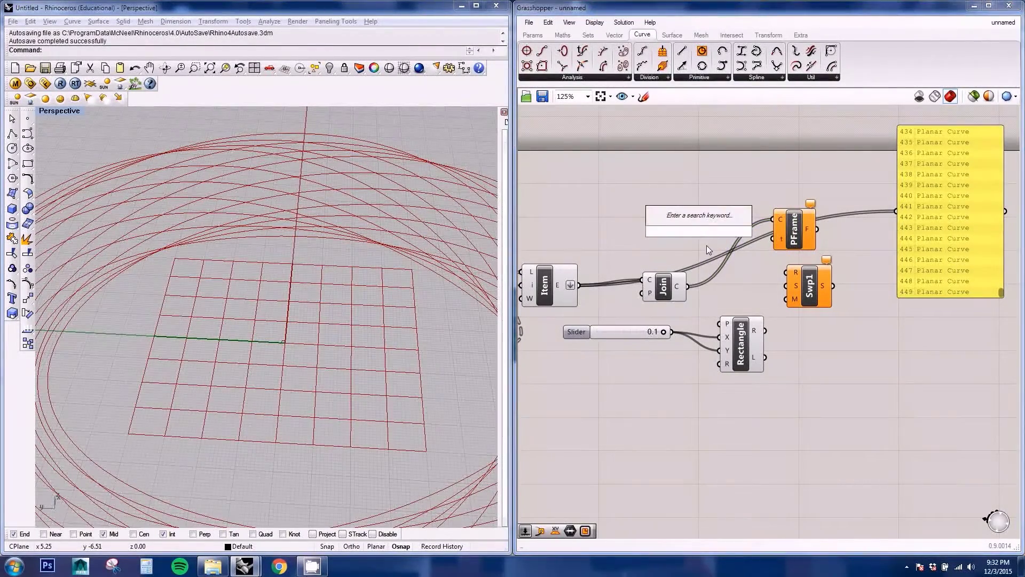
{"action": "type", "text": "0"}
{"action": "key", "text": "Return"}
{"action": "left_click_drag", "start_coordinate": [715, 231], "coordinate": [773, 241]}
{"action": "left_click_drag", "start_coordinate": [668, 229], "coordinate": [667, 241]}
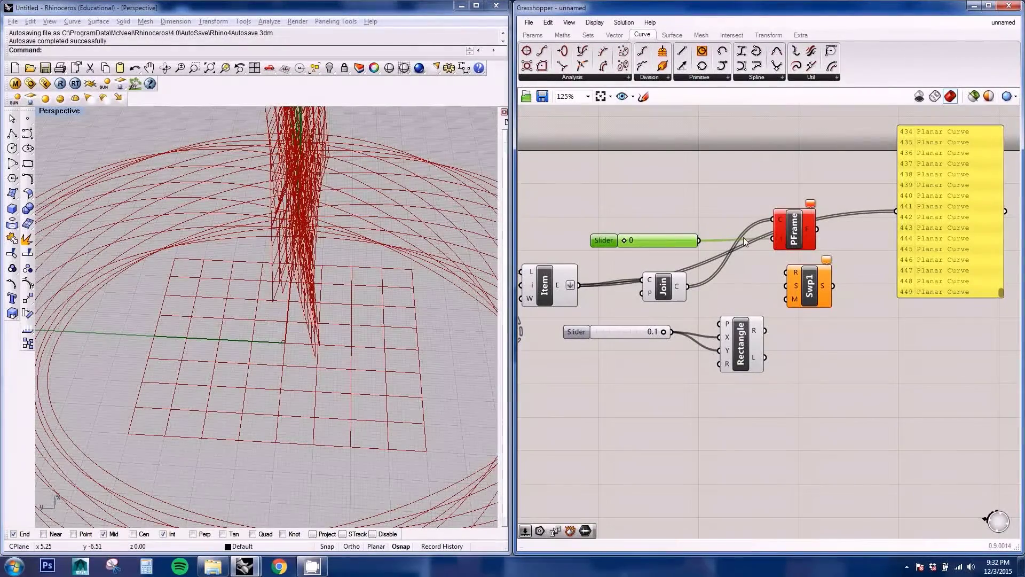
Step: Inspect the perpendicular frames in the viewport and wire Join's C output to the panel as its only source
{"action": "right_click_drag", "start_coordinate": [300, 200], "coordinate": [257, 206]}
{"action": "left_click", "coordinate": [795, 237]}
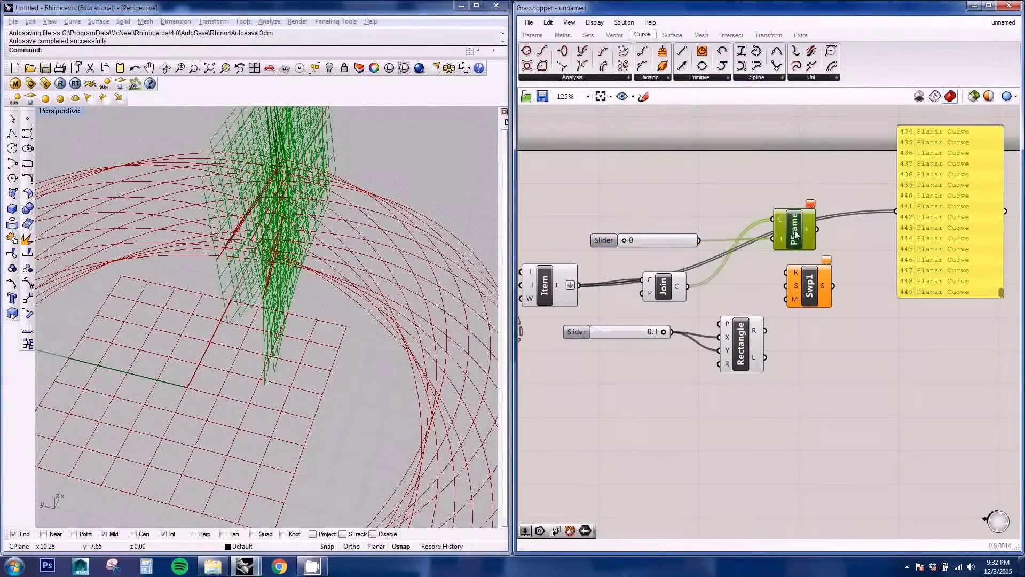
{"action": "right_click_drag", "start_coordinate": [221, 265], "coordinate": [107, 182]}
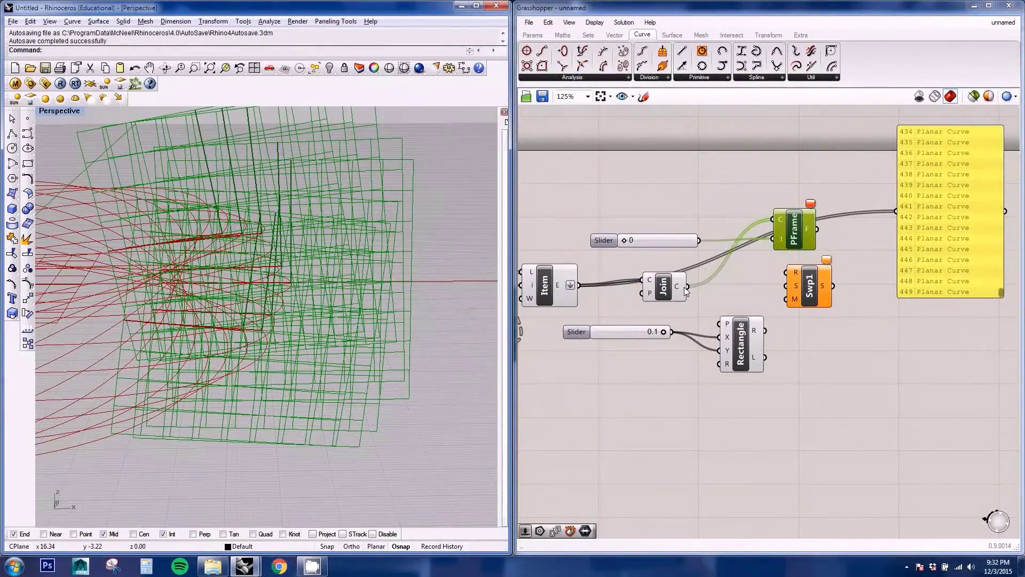
{"action": "left_click_drag", "start_coordinate": [686, 287], "coordinate": [898, 212]}
{"action": "right_click_drag", "start_coordinate": [877, 279], "coordinate": [834, 306]}
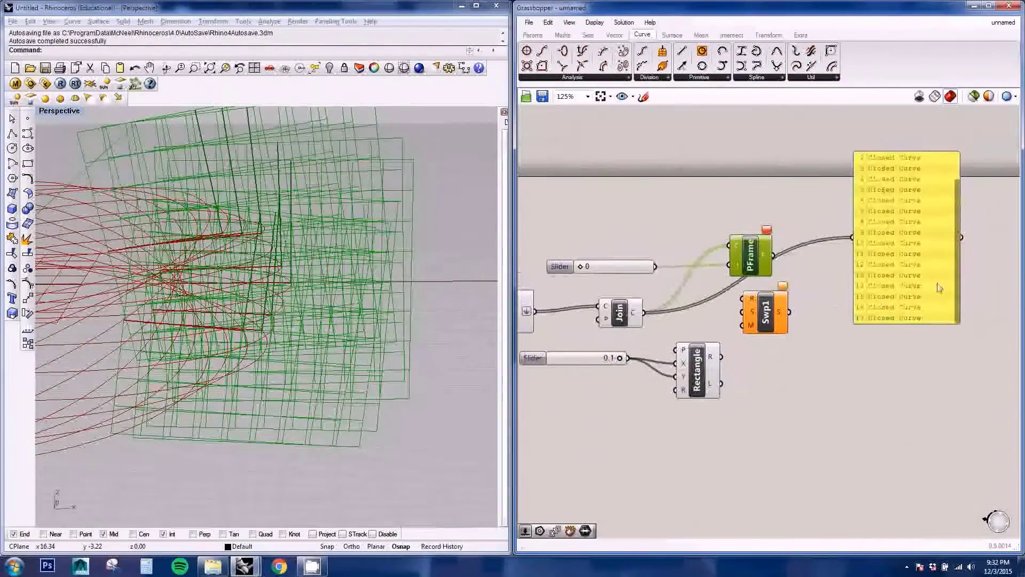
Step: Graft the Join component's C output and reparameterize the Perp Frame component's C input
{"action": "right_click", "coordinate": [634, 314]}
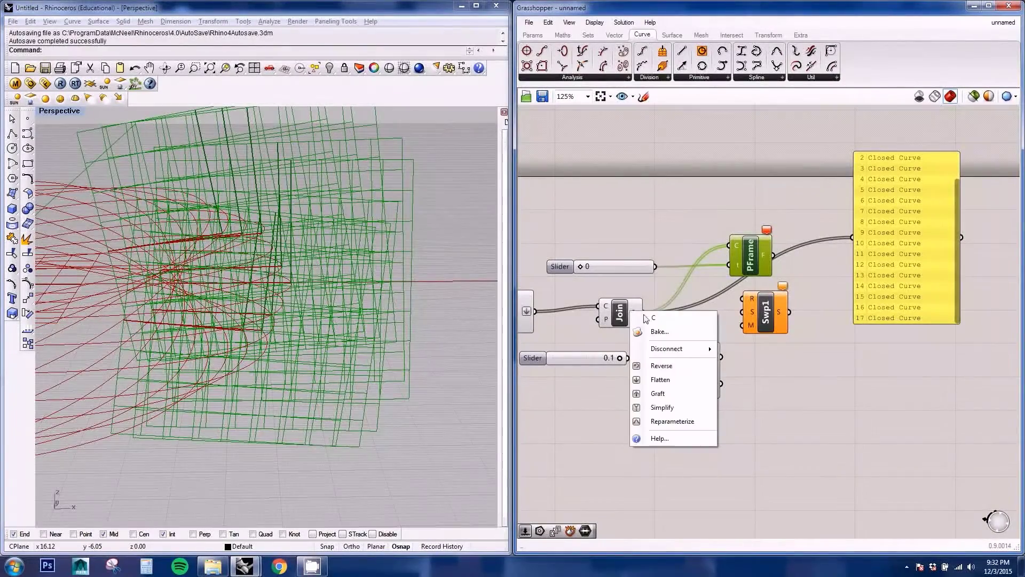
{"action": "left_click", "coordinate": [669, 393]}
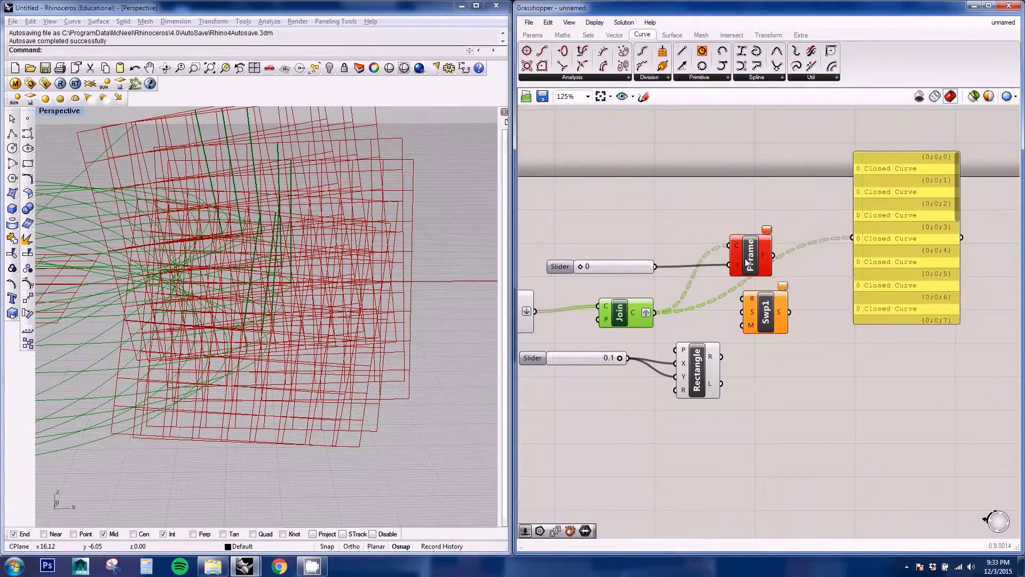
{"action": "right_click", "coordinate": [739, 248]}
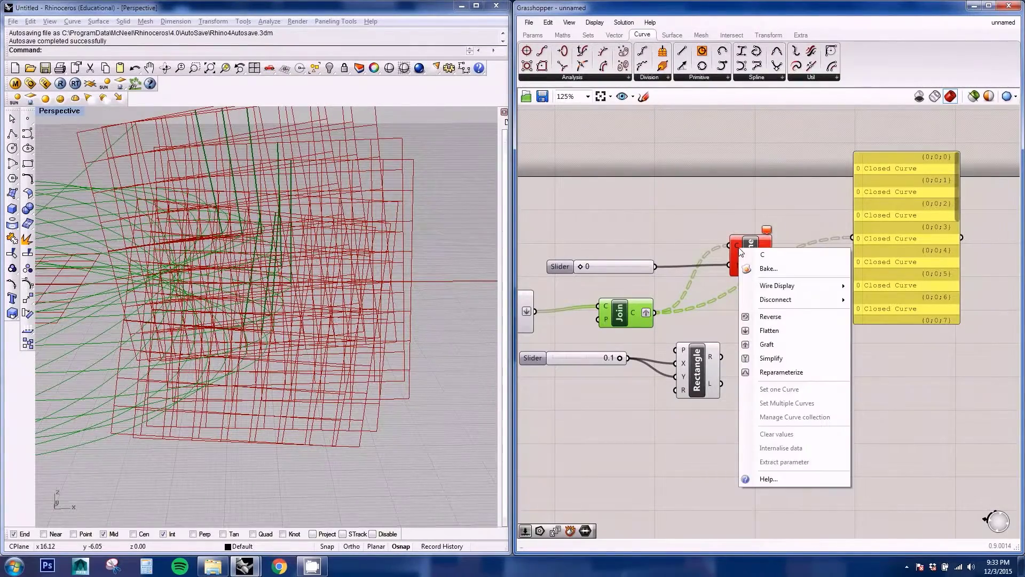
{"action": "left_click", "coordinate": [779, 374]}
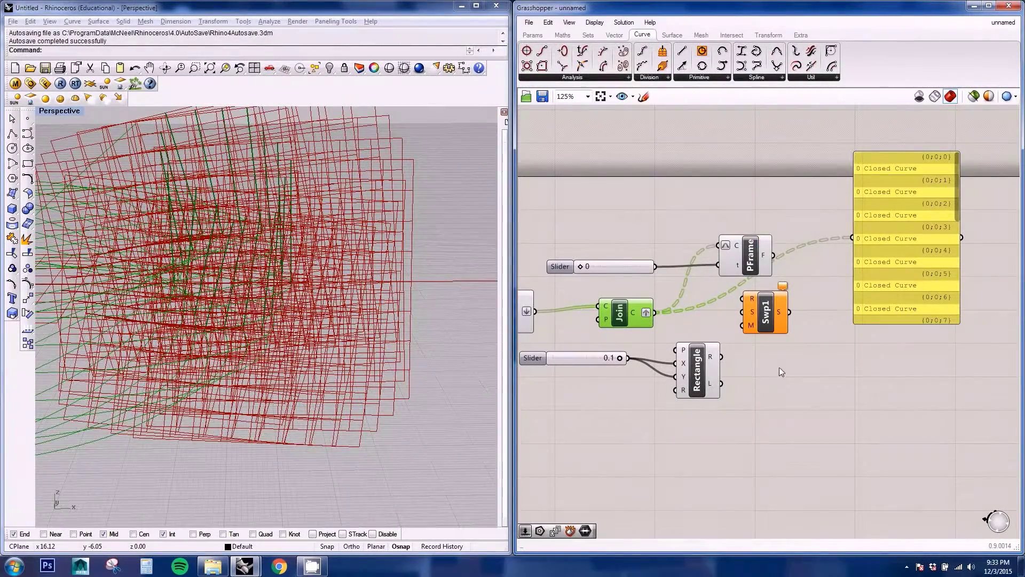
Step: Turn off the preview of the Item and Join components and highlight the perpendicular frames to examine their placement
{"action": "right_click_drag", "start_coordinate": [623, 278], "coordinate": [727, 278]}
{"action": "right_click", "coordinate": [602, 307]}
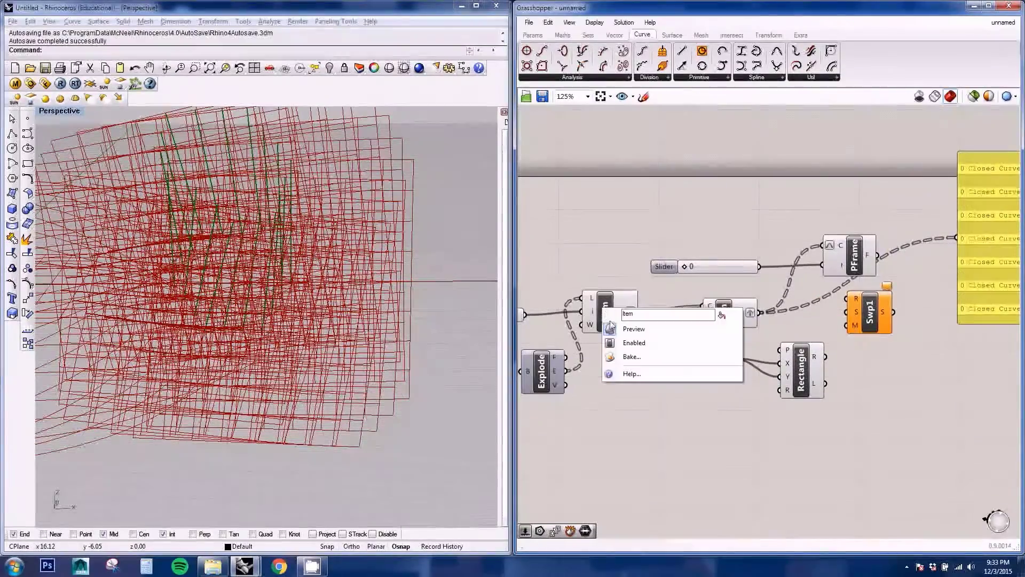
{"action": "left_click", "coordinate": [622, 329]}
{"action": "right_click", "coordinate": [719, 316]}
{"action": "left_click", "coordinate": [735, 335]}
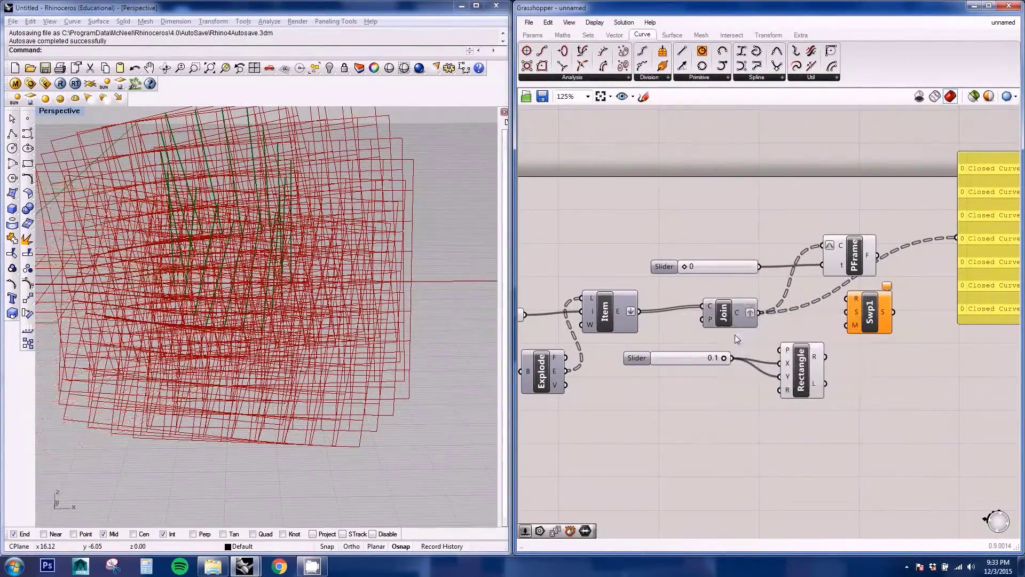
{"action": "left_click", "coordinate": [854, 265]}
{"action": "right_click_drag", "start_coordinate": [282, 295], "coordinate": [406, 296]}
{"action": "right_click_drag", "start_coordinate": [855, 258], "coordinate": [812, 264]}
{"action": "right_click_drag", "start_coordinate": [365, 255], "coordinate": [389, 259]}
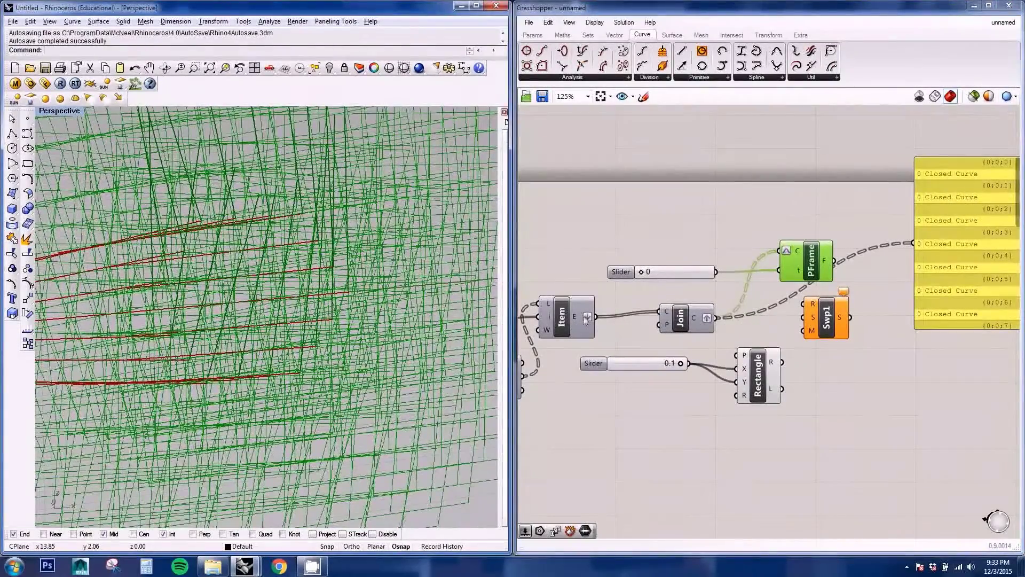
Step: Turn the Item component's preview back on and hide the Perp Frame component's preview
{"action": "right_click", "coordinate": [560, 312]}
{"action": "left_click", "coordinate": [586, 332]}
{"action": "scroll", "coordinate": [612, 329], "scroll_direction": "down", "scroll_amount": 3}
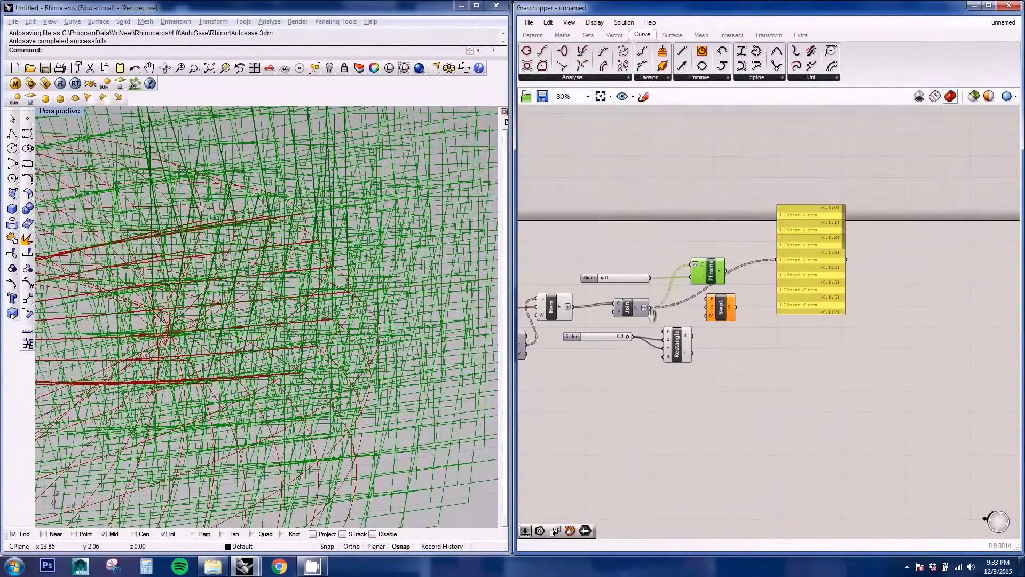
{"action": "right_click", "coordinate": [713, 274]}
{"action": "left_click", "coordinate": [737, 297]}
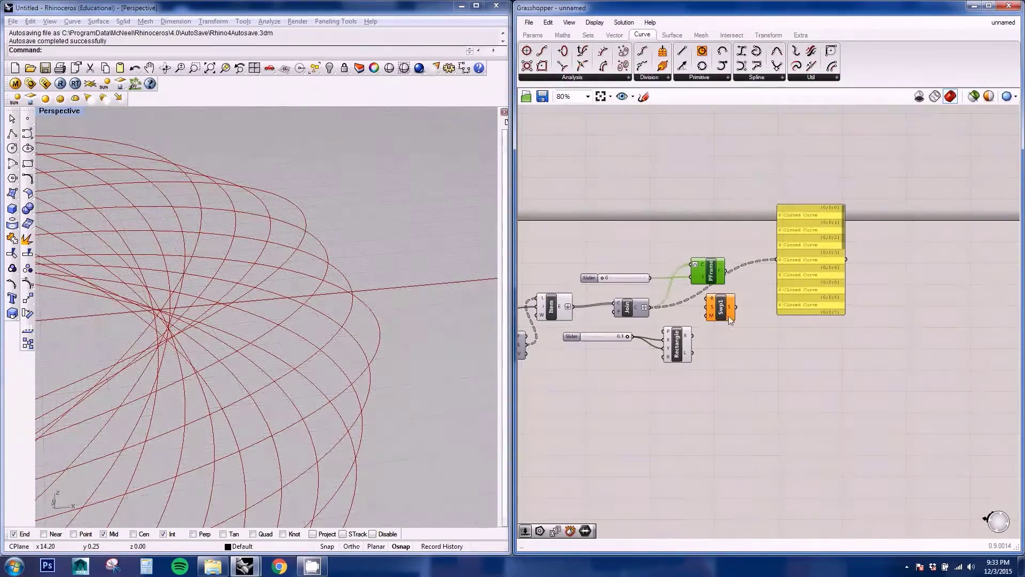
Step: Spread out the Sweep1 component, the Rectangle component and the panel to make room for wiring
{"action": "left_click_drag", "start_coordinate": [730, 319], "coordinate": [832, 329]}
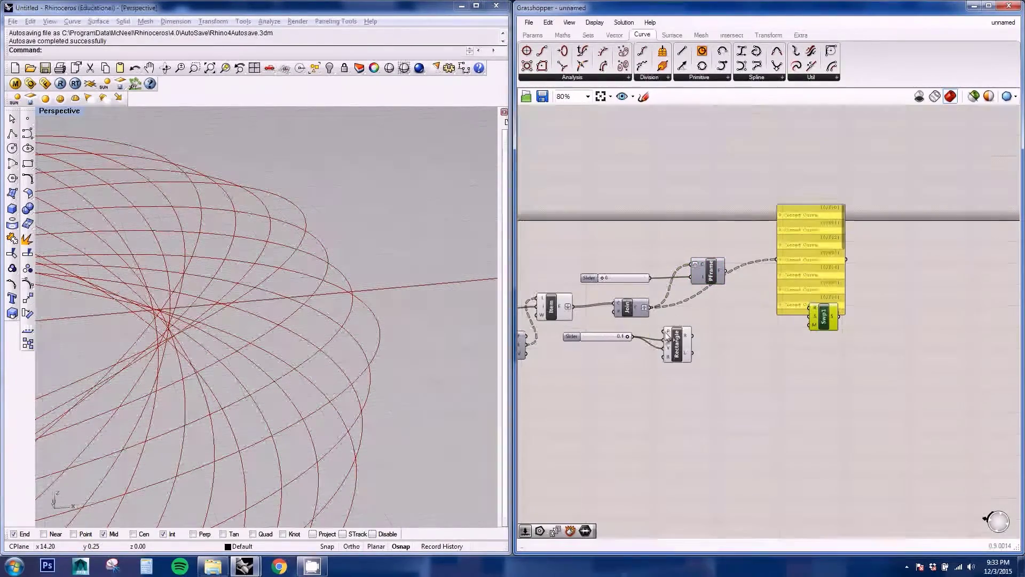
{"action": "left_click_drag", "start_coordinate": [676, 342], "coordinate": [742, 340]}
{"action": "right_click_drag", "start_coordinate": [830, 243], "coordinate": [783, 239]}
{"action": "left_click_drag", "start_coordinate": [783, 239], "coordinate": [860, 219]}
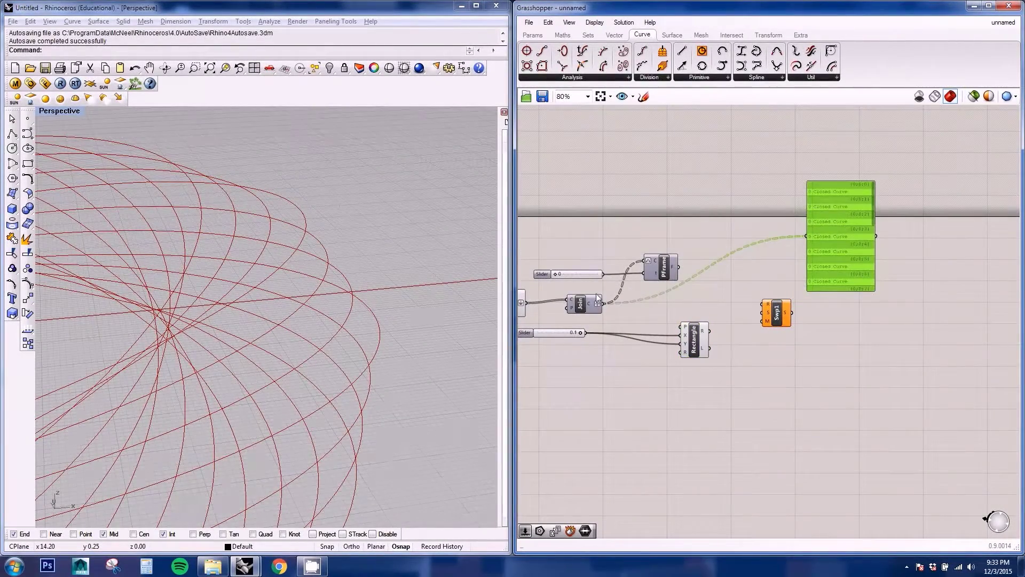
Step: Wire Join's C output to Sweep1's R input and Perp Frame's F output to Rectangle's P input
{"action": "left_click_drag", "start_coordinate": [605, 303], "coordinate": [804, 317]}
{"action": "left_click_drag", "start_coordinate": [688, 328], "coordinate": [730, 327]}
{"action": "left_click_drag", "start_coordinate": [679, 267], "coordinate": [724, 327]}
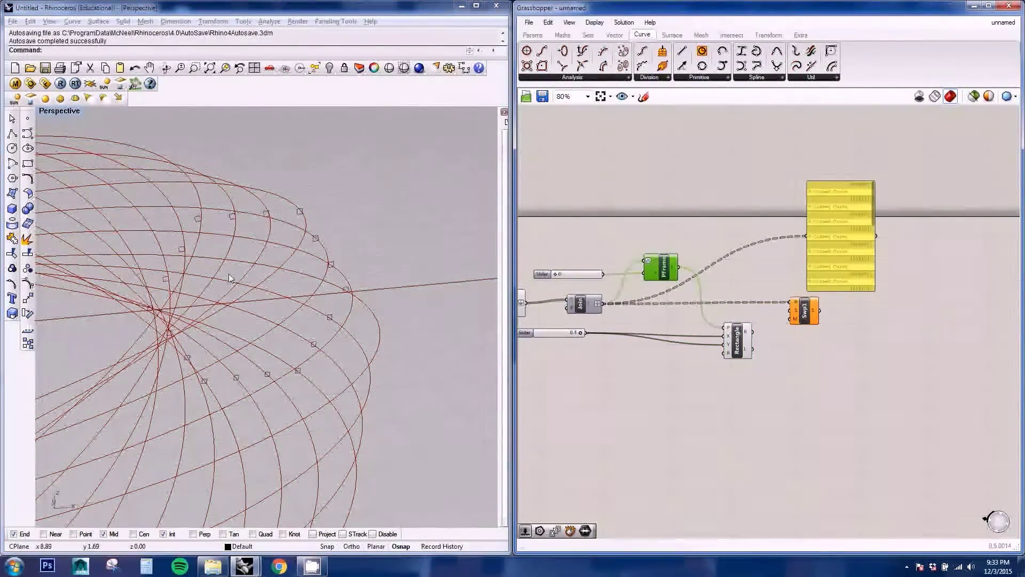
{"action": "scroll", "coordinate": [325, 341], "scroll_direction": "up", "scroll_amount": 3}
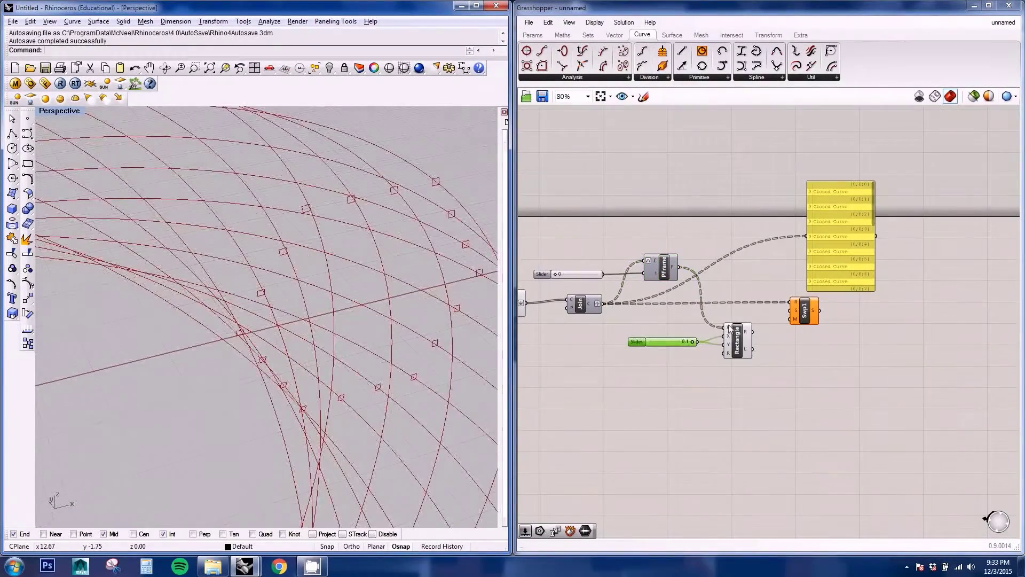
{"action": "right_click_drag", "start_coordinate": [737, 326], "coordinate": [731, 330]}
{"action": "scroll", "coordinate": [730, 328], "scroll_direction": "up", "scroll_amount": 4}
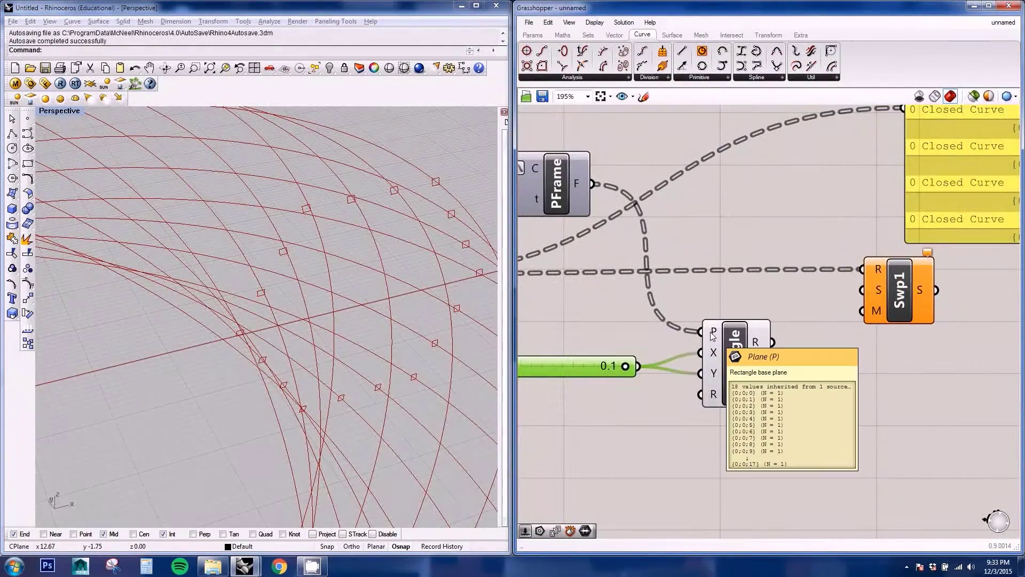
{"action": "scroll", "coordinate": [716, 334], "scroll_direction": "down", "scroll_amount": 3}
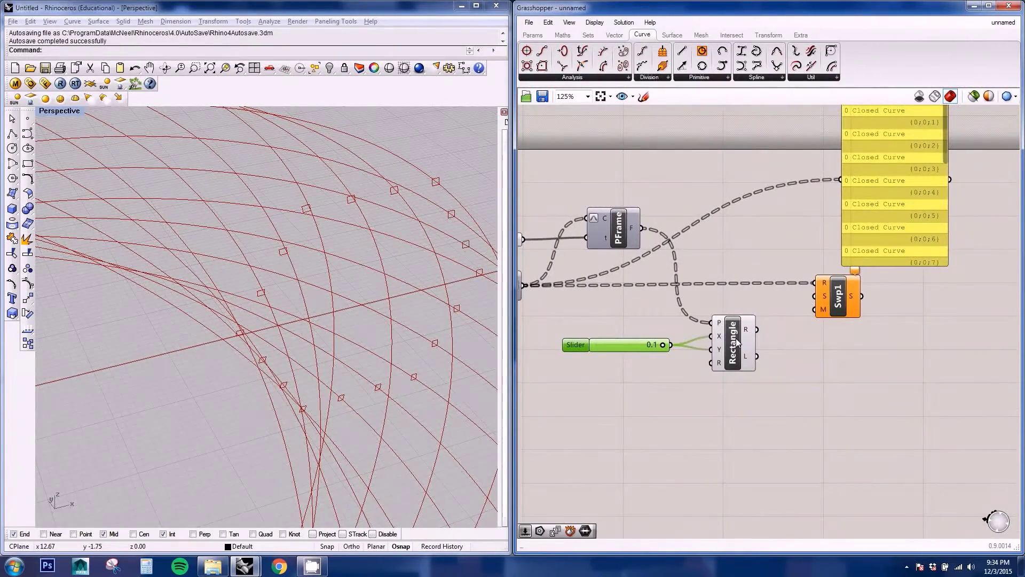
Step: Wire the Rectangle component's R output to Sweep1's S input and inspect the swept strips in the viewport
{"action": "left_click", "coordinate": [736, 338]}
{"action": "left_click_drag", "start_coordinate": [755, 332], "coordinate": [821, 301]}
{"action": "left_click", "coordinate": [833, 299]}
{"action": "right_click_drag", "start_coordinate": [331, 272], "coordinate": [342, 322]}
{"action": "scroll", "coordinate": [325, 332], "scroll_direction": "down", "scroll_amount": 8}
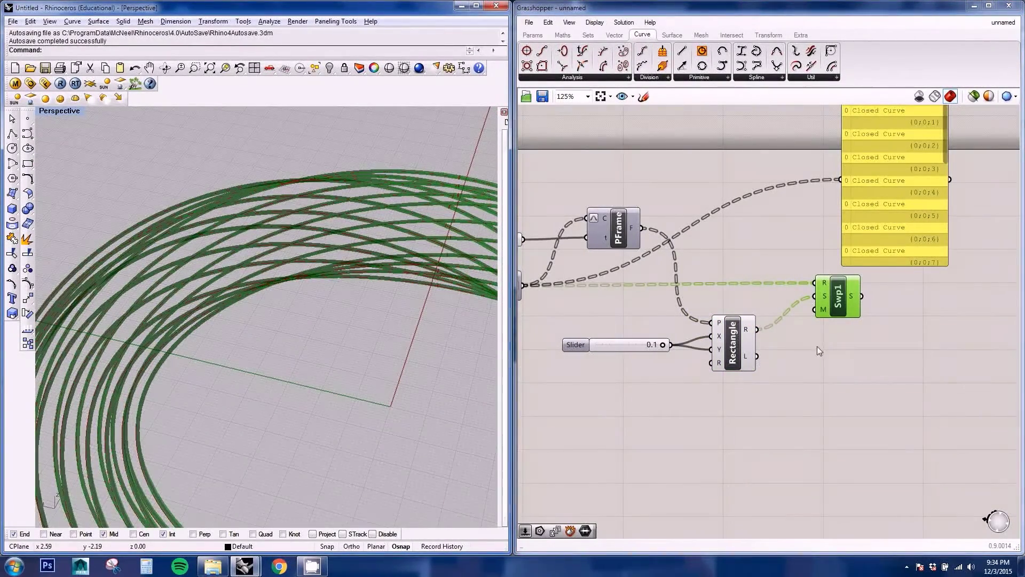
Step: Rename the rectangle's size slider to "Horizontals thickness" and set its accuracy to three decimal digits
{"action": "right_click_drag", "start_coordinate": [817, 347], "coordinate": [976, 336]}
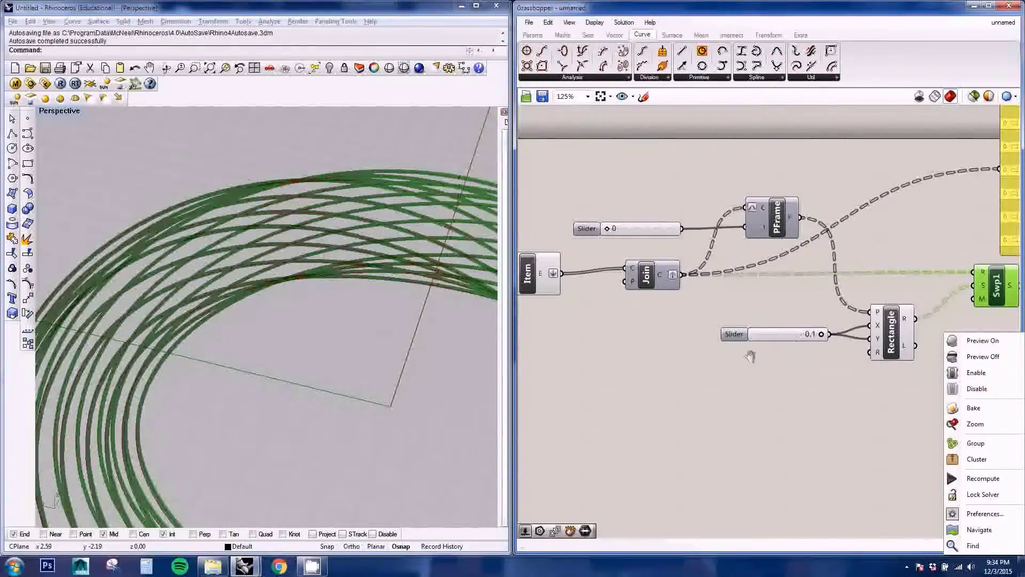
{"action": "left_click", "coordinate": [735, 335]}
{"action": "double_click", "coordinate": [735, 336]}
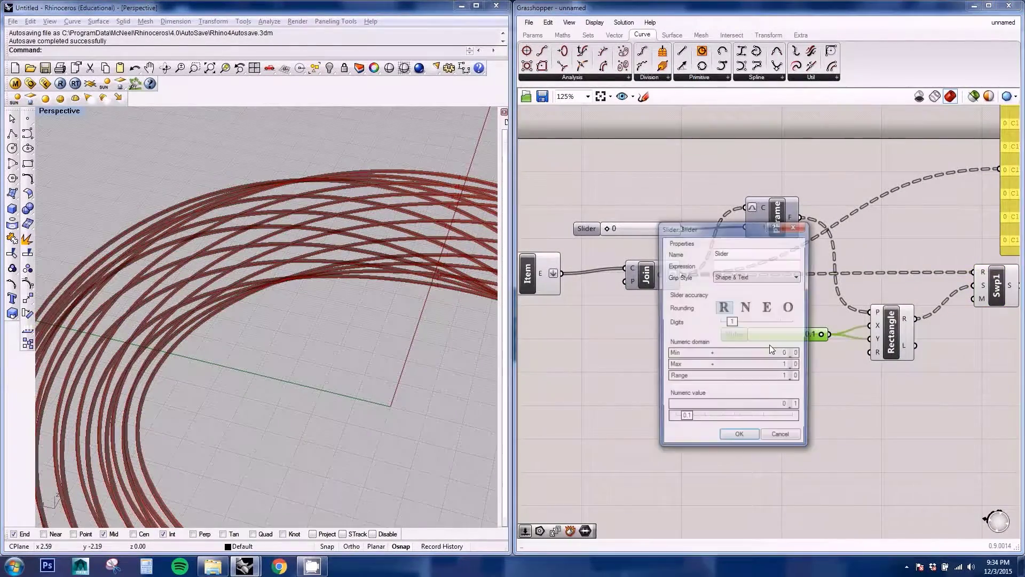
{"action": "double_click", "coordinate": [742, 254]}
{"action": "type", "text": "Ho"}
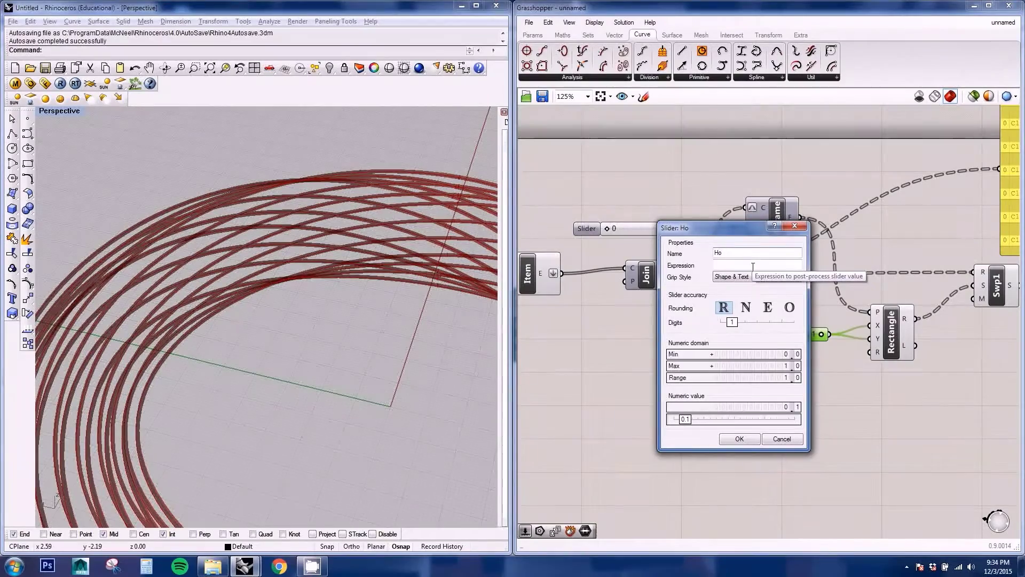
{"action": "type", "text": "rizontals"}
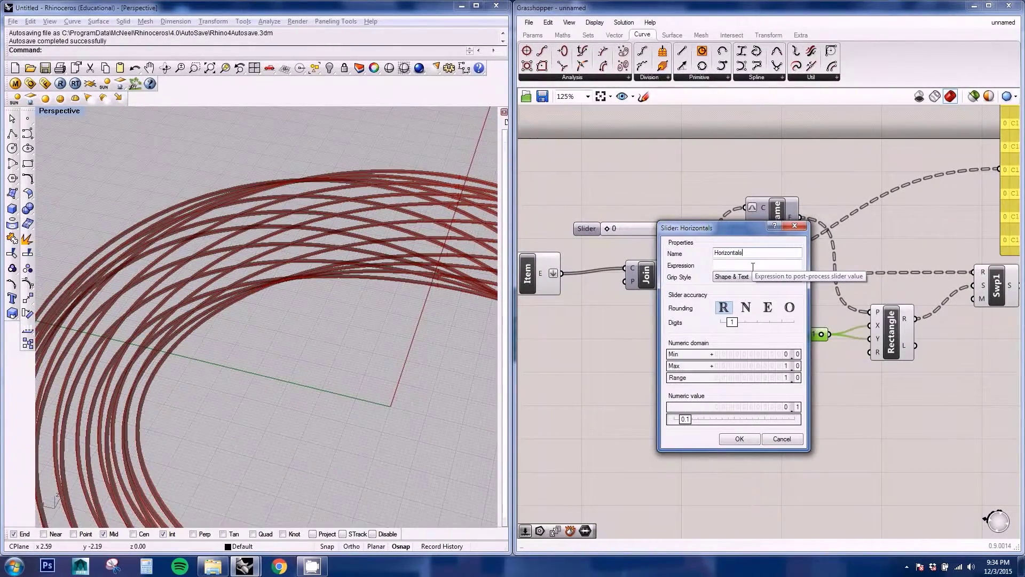
{"action": "type", "text": " thickness"}
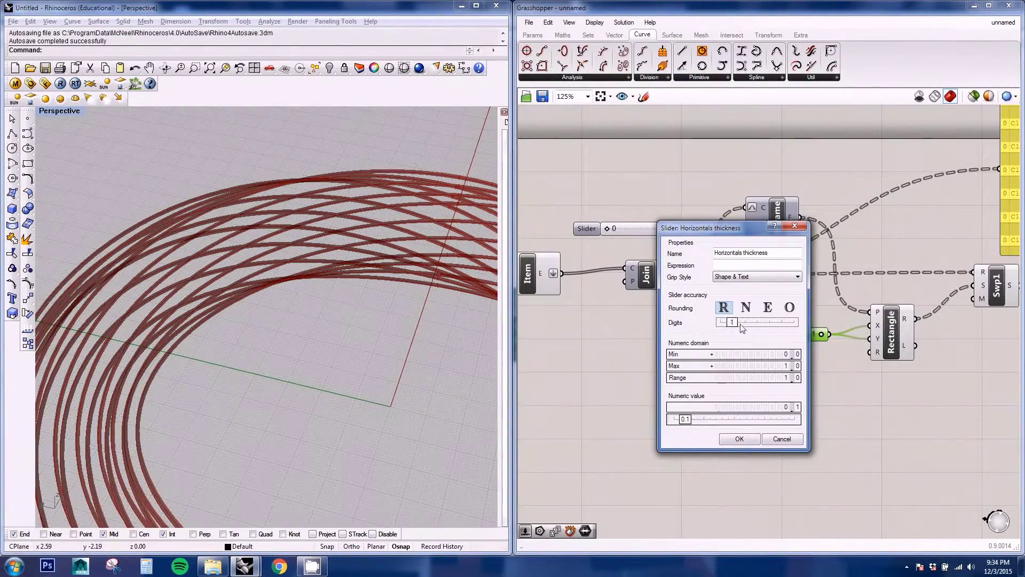
{"action": "left_click_drag", "start_coordinate": [741, 324], "coordinate": [756, 325]}
{"action": "left_click", "coordinate": [740, 440]}
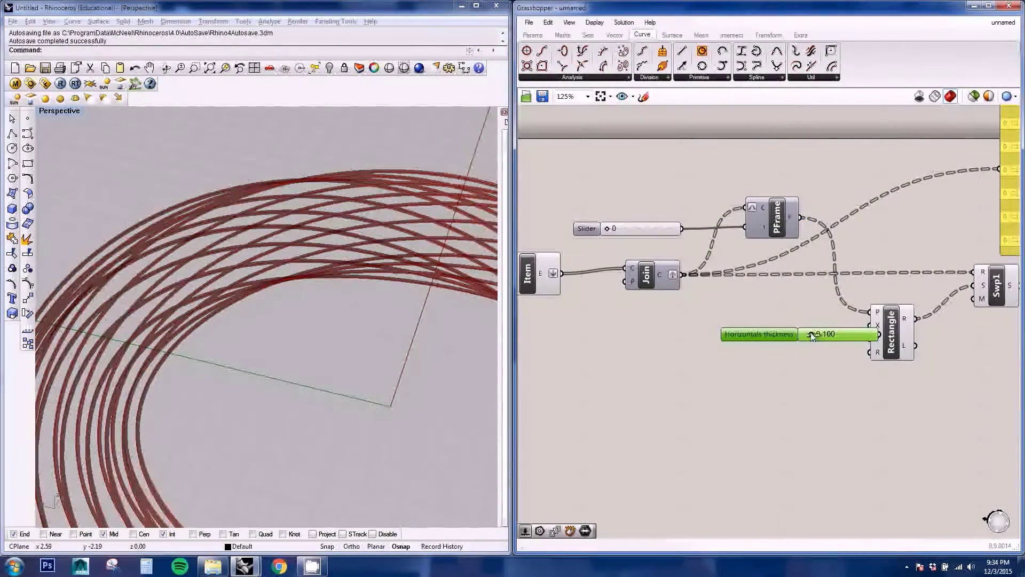
Step: Move the Horizontals thickness slider clear of the Rectangle component and set its value to 0.1
{"action": "mouse_move", "coordinate": [807, 334]}
{"action": "left_mouse_down"}
{"action": "mouse_move", "coordinate": [788, 333]}
{"action": "mouse_move", "coordinate": [817, 333]}
{"action": "mouse_move", "coordinate": [798, 334]}
{"action": "left_mouse_up"}
{"action": "double_click", "coordinate": [798, 334]}
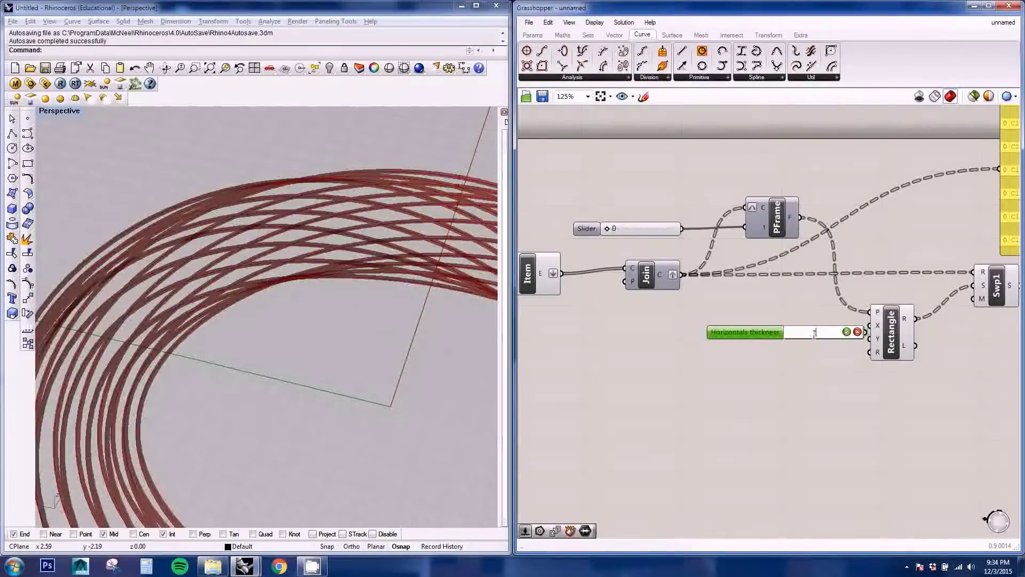
{"action": "type", "text": "0.1"}
{"action": "key", "text": "Return"}
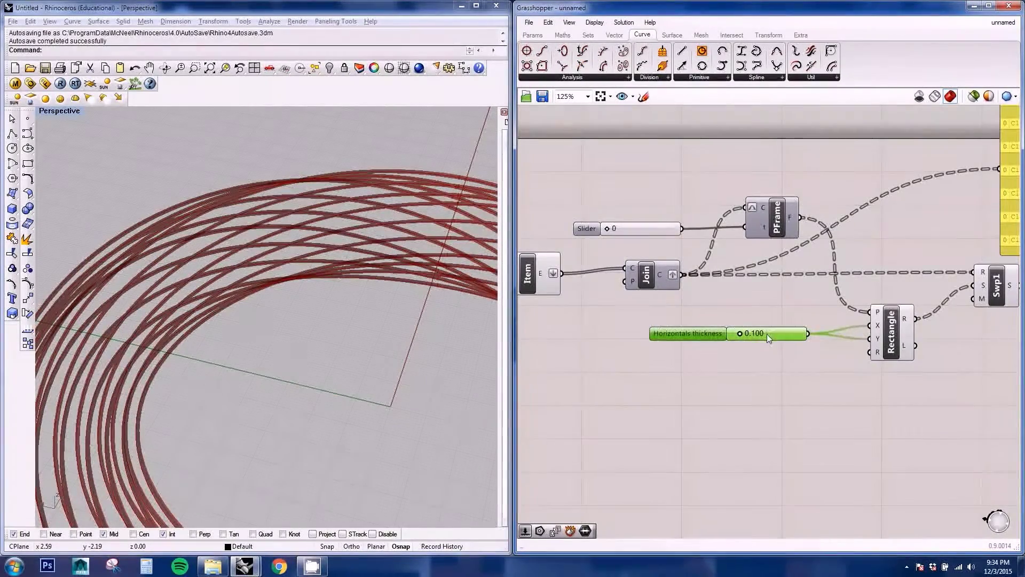
Step: Move the Item, Join, PFrame and Sweep1 components with their index and parameter sliders farther from the Explode component
{"action": "right_click_drag", "start_coordinate": [882, 390], "coordinate": [812, 386]}
{"action": "scroll", "coordinate": [813, 387], "scroll_direction": "down", "scroll_amount": 2}
{"action": "right_click_drag", "start_coordinate": [642, 358], "coordinate": [783, 338]}
{"action": "left_click_drag", "start_coordinate": [683, 337], "coordinate": [673, 338]}
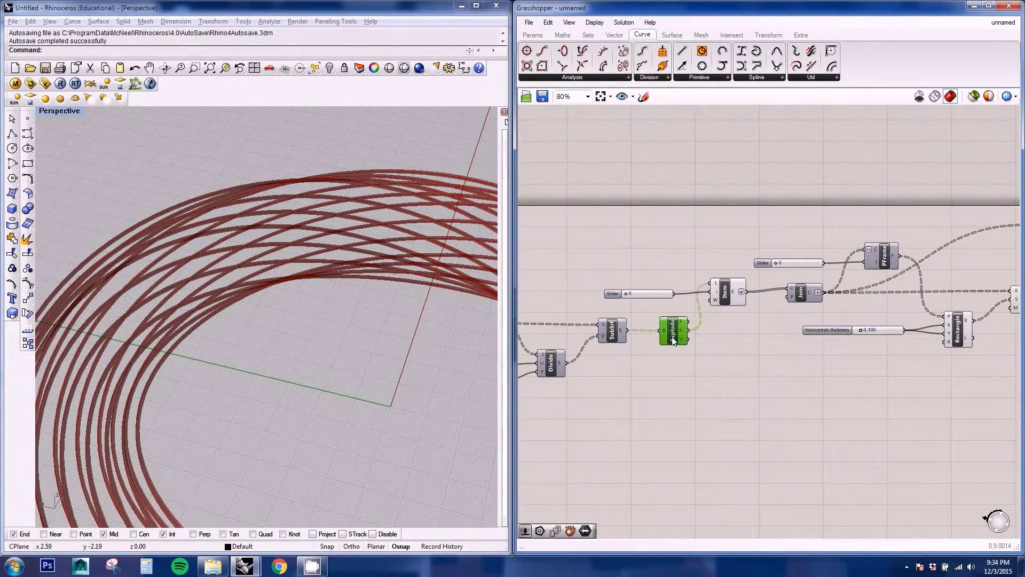
{"action": "right_click_drag", "start_coordinate": [838, 382], "coordinate": [750, 371]}
{"action": "scroll", "coordinate": [745, 301], "scroll_direction": "down", "scroll_amount": 1}
{"action": "right_click_drag", "start_coordinate": [784, 297], "coordinate": [774, 315]}
{"action": "left_click_drag", "start_coordinate": [913, 248], "coordinate": [571, 321]}
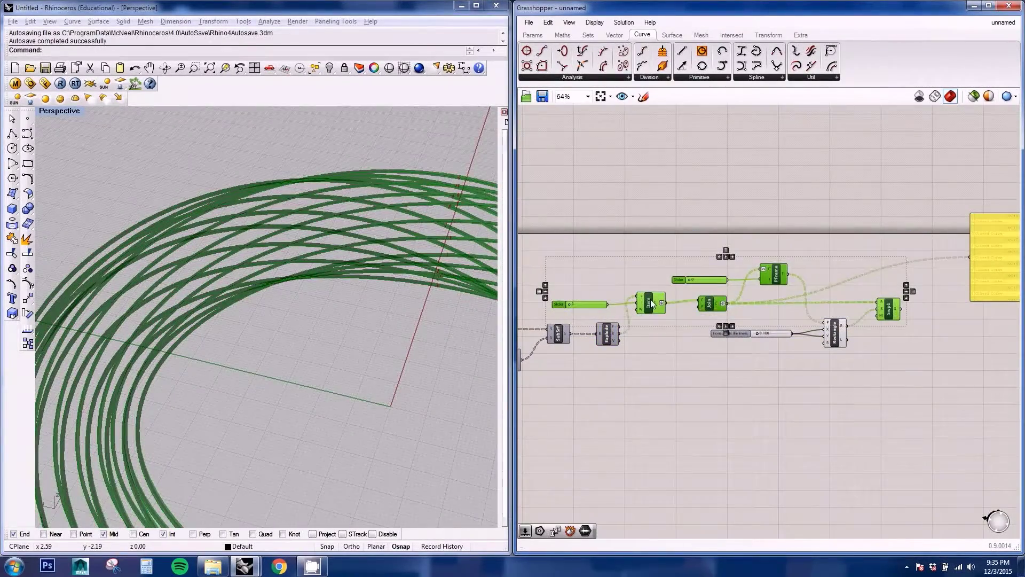
{"action": "left_click_drag", "start_coordinate": [652, 305], "coordinate": [758, 300]}
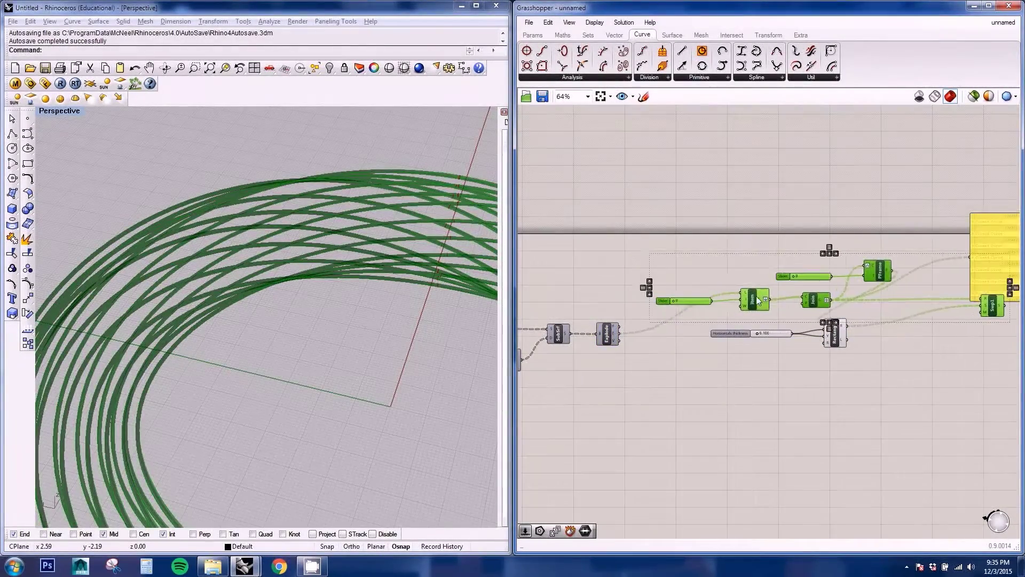
Step: Move the Horizontals thickness slider and Rectangle component together so they sit beneath PFrame and before Sweep1
{"action": "right_click_drag", "start_coordinate": [879, 368], "coordinate": [767, 376]}
{"action": "left_click_drag", "start_coordinate": [767, 376], "coordinate": [670, 327]}
{"action": "left_click_drag", "start_coordinate": [721, 350], "coordinate": [815, 351]}
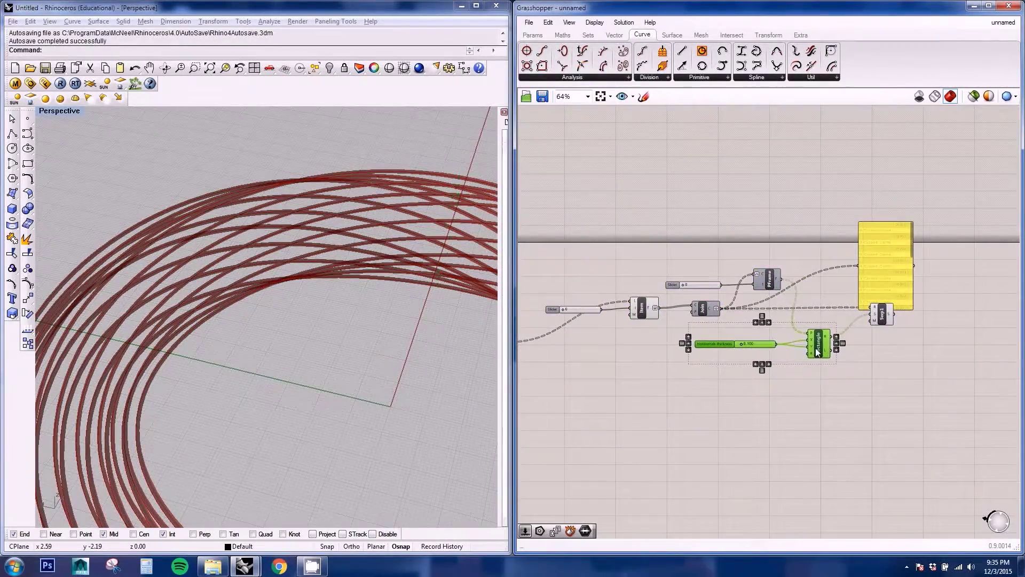
Step: Duplicate the whole Item-to-Sweep1 branch below the original and delete the copied panel
{"action": "left_click_drag", "start_coordinate": [548, 219], "coordinate": [942, 401]}
{"action": "left_click_drag", "start_coordinate": [823, 347], "coordinate": [820, 511], "text": "alt"}
{"action": "right_click_drag", "start_coordinate": [736, 362], "coordinate": [831, 250]}
{"action": "right_click_drag", "start_coordinate": [705, 312], "coordinate": [673, 344]}
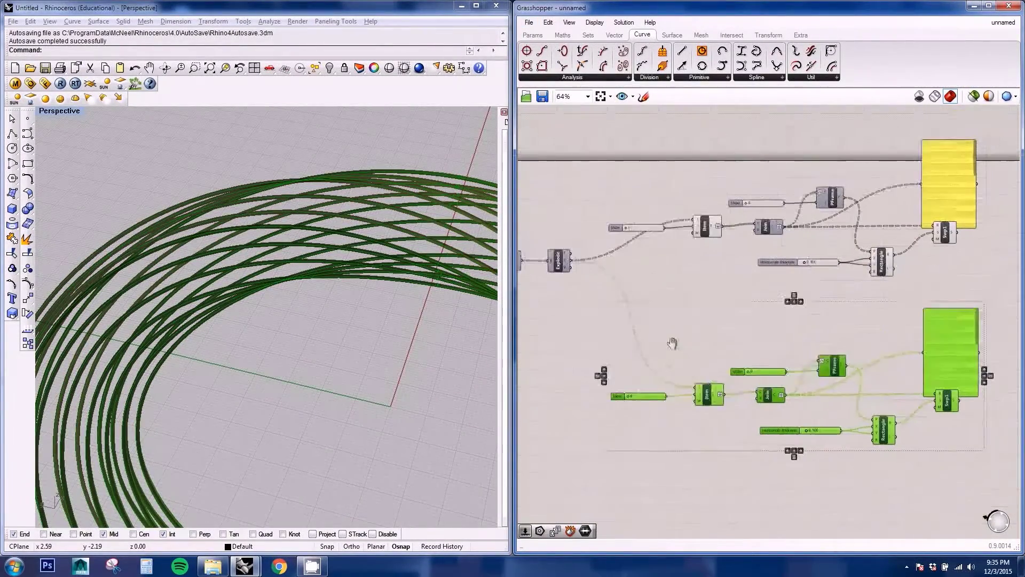
{"action": "right_click", "coordinate": [738, 347]}
{"action": "left_click", "coordinate": [855, 327]}
{"action": "left_click", "coordinate": [956, 327]}
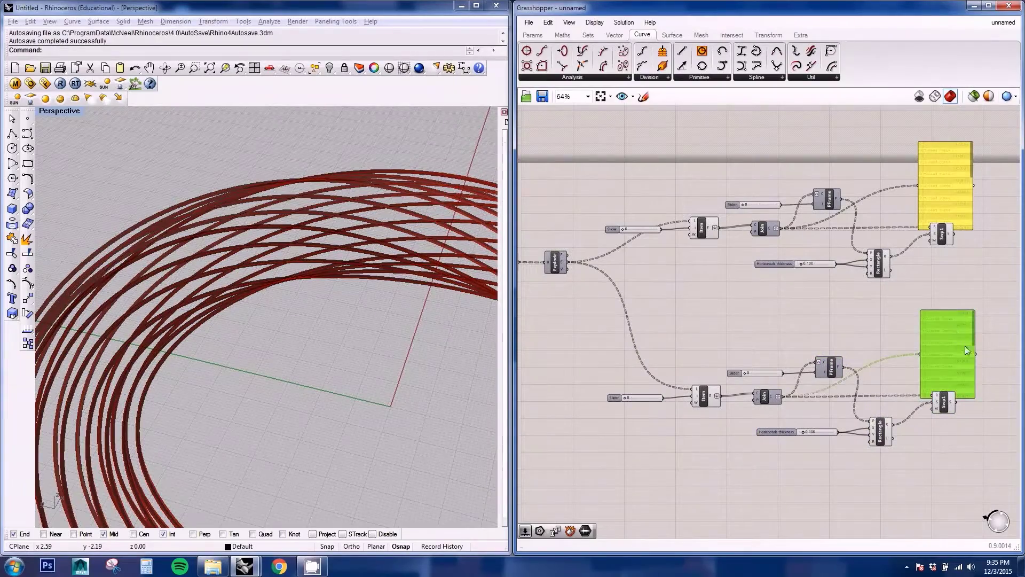
{"action": "key", "text": "Delete"}
Step: Set the duplicated Item component's index slider to 1 and inspect the swept cross members in the viewport
{"action": "right_click_drag", "start_coordinate": [762, 382], "coordinate": [790, 381]}
{"action": "scroll", "coordinate": [741, 350], "scroll_direction": "up", "scroll_amount": 2}
{"action": "scroll", "coordinate": [726, 364], "scroll_direction": "down", "scroll_amount": 1}
{"action": "left_click", "coordinate": [651, 377]}
{"action": "scroll", "coordinate": [653, 380], "scroll_direction": "up", "scroll_amount": 3}
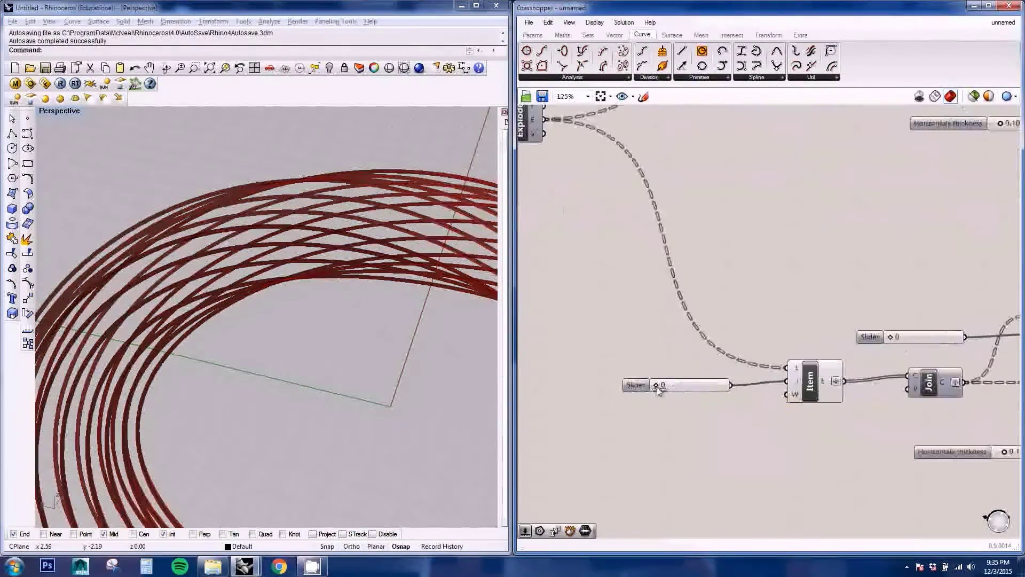
{"action": "left_click_drag", "start_coordinate": [661, 387], "coordinate": [665, 386]}
{"action": "scroll", "coordinate": [297, 310], "scroll_direction": "up", "scroll_amount": 8}
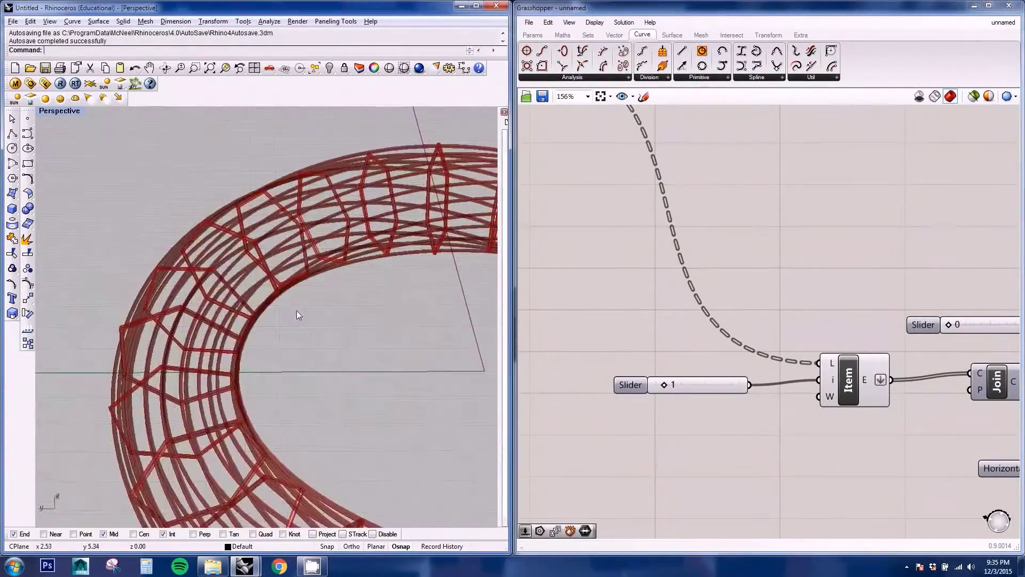
{"action": "right_click_drag", "start_coordinate": [196, 308], "coordinate": [470, 347]}
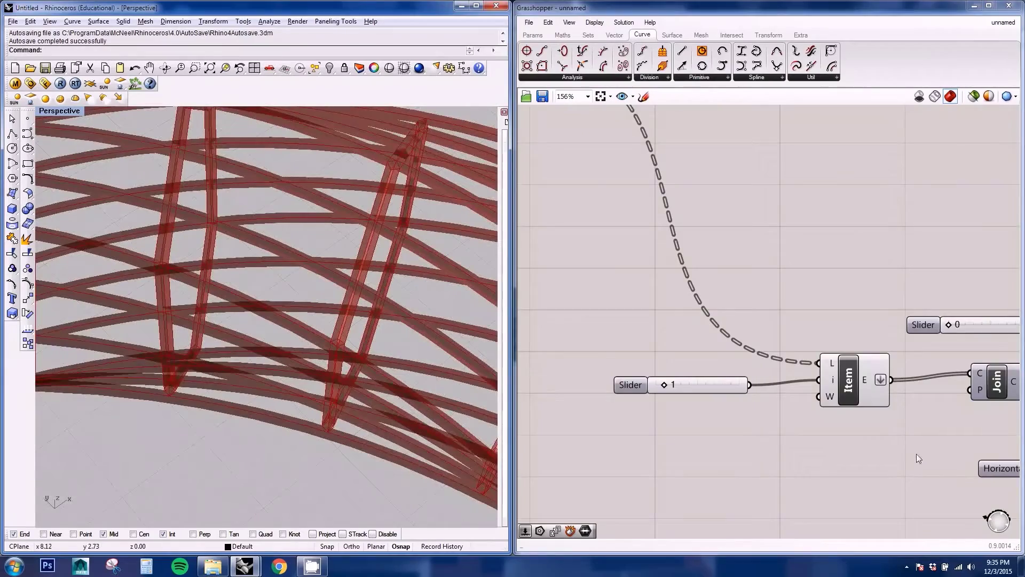
Step: Try thicker cross members by raising the duplicated Horizontals thickness slider to 0.247 and examine them up close
{"action": "right_click_drag", "start_coordinate": [917, 454], "coordinate": [705, 376]}
{"action": "scroll", "coordinate": [704, 376], "scroll_direction": "down", "scroll_amount": 2}
{"action": "scroll", "coordinate": [823, 390], "scroll_direction": "up", "scroll_amount": 2}
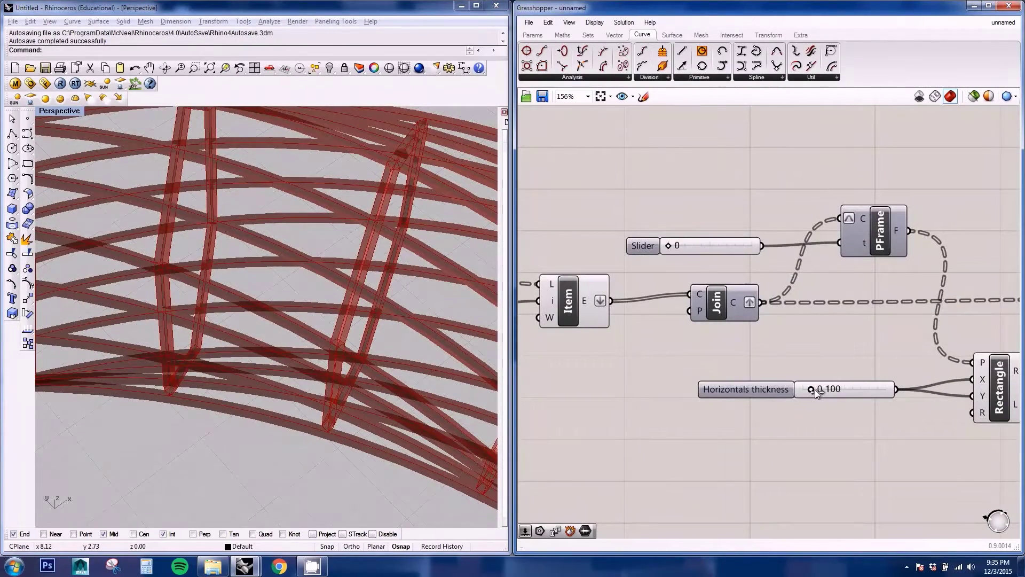
{"action": "left_click_drag", "start_coordinate": [815, 390], "coordinate": [816, 390]}
{"action": "right_click_drag", "start_coordinate": [312, 325], "coordinate": [428, 315]}
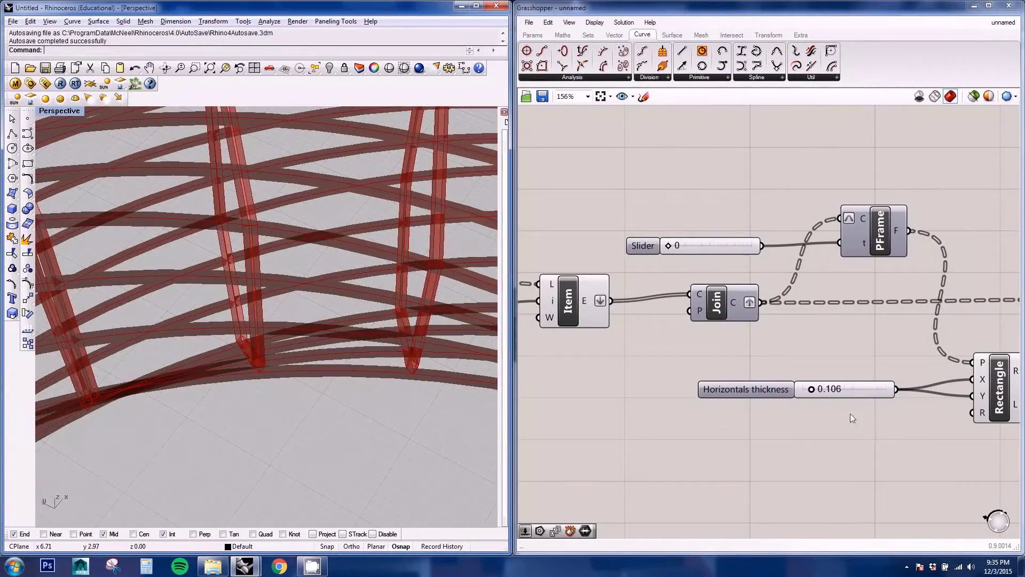
{"action": "left_click_drag", "start_coordinate": [808, 390], "coordinate": [821, 392]}
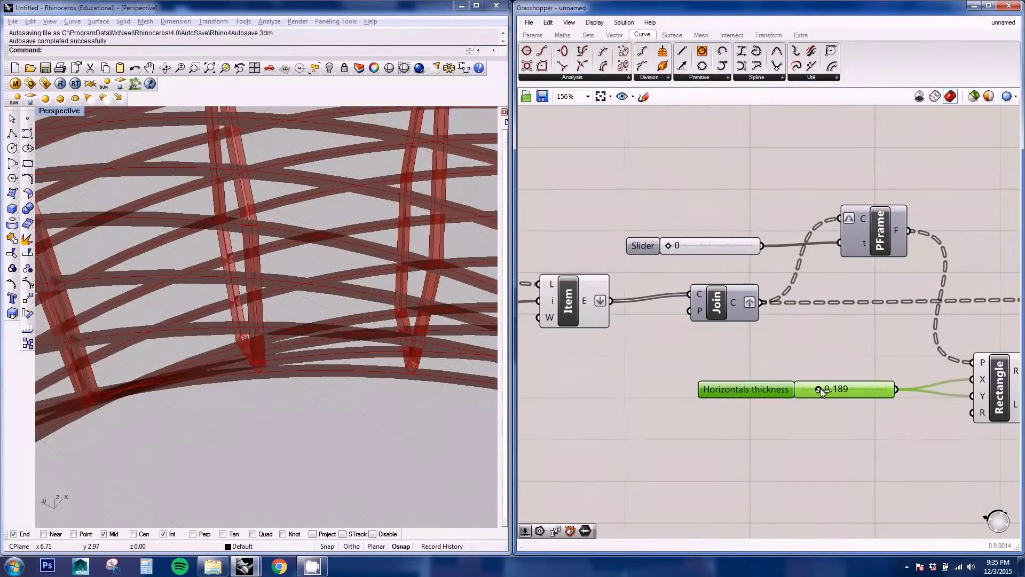
{"action": "scroll", "coordinate": [285, 388], "scroll_direction": "down", "scroll_amount": 5}
{"action": "right_click_drag", "start_coordinate": [284, 389], "coordinate": [252, 331]}
{"action": "scroll", "coordinate": [228, 259], "scroll_direction": "up", "scroll_amount": 2}
{"action": "scroll", "coordinate": [228, 261], "scroll_direction": "up", "scroll_amount": 5}
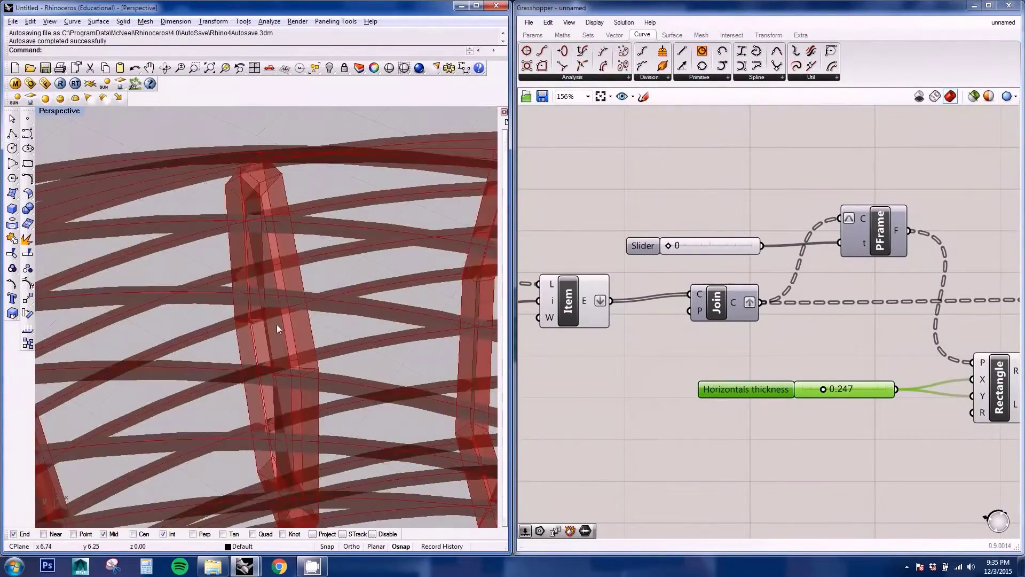
Step: Set the duplicated Horizontals thickness slider to 0.1
{"action": "double_click", "coordinate": [835, 392]}
{"action": "type", "text": "0.1"}
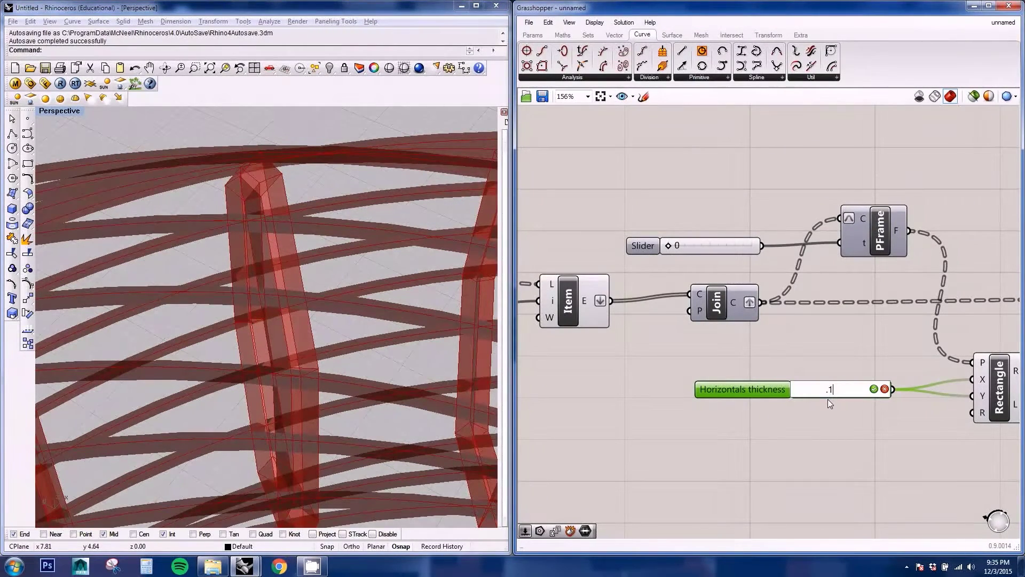
{"action": "key", "text": "Return"}
{"action": "left_click", "coordinate": [824, 437]}
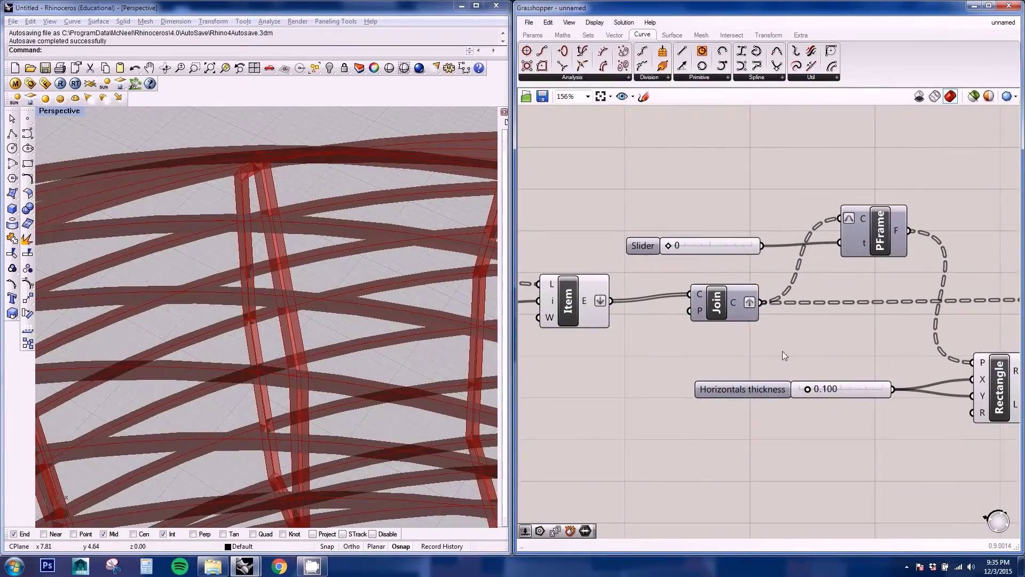
Step: Move the yellow panel clear of the upper Sweep1 component and inspect the swept lattice around the ring
{"action": "scroll", "coordinate": [783, 351], "scroll_direction": "down", "scroll_amount": 5}
{"action": "scroll", "coordinate": [784, 301], "scroll_direction": "up", "scroll_amount": 2}
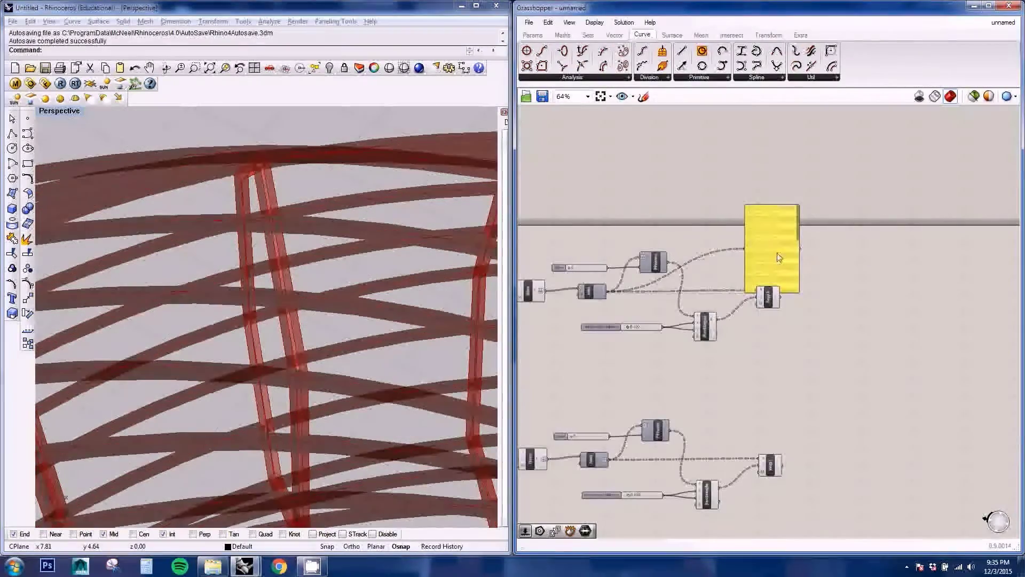
{"action": "left_click_drag", "start_coordinate": [778, 258], "coordinate": [880, 265]}
{"action": "right_click_drag", "start_coordinate": [380, 354], "coordinate": [340, 304]}
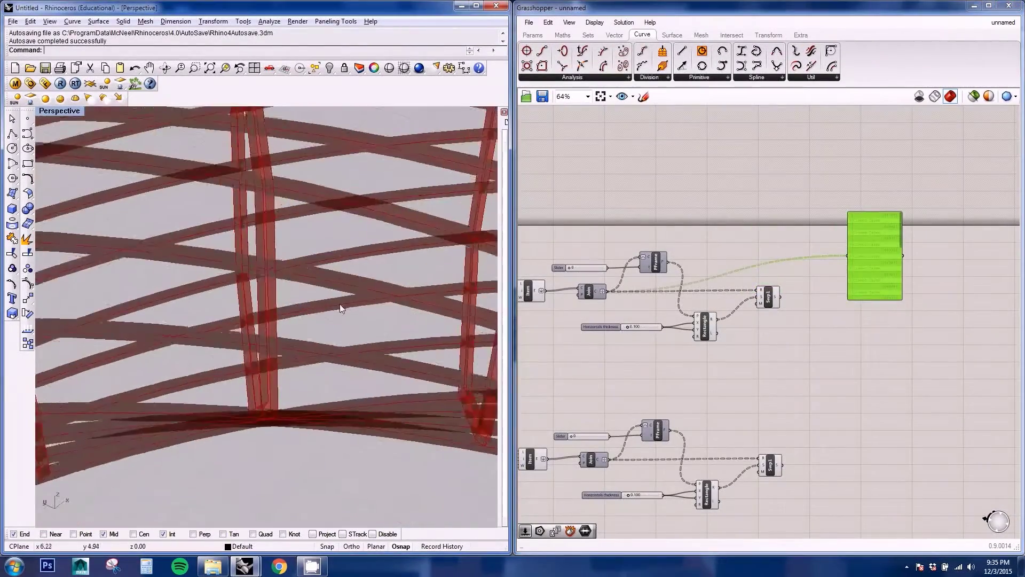
{"action": "scroll", "coordinate": [340, 305], "scroll_direction": "down", "scroll_amount": 5}
{"action": "right_click_drag", "start_coordinate": [294, 393], "coordinate": [366, 418]}
{"action": "scroll", "coordinate": [363, 419], "scroll_direction": "down", "scroll_amount": 3}
Step: Check the Faces output of the Explode component after SubSrf and turn on that component's preview
{"action": "right_click_drag", "start_coordinate": [710, 403], "coordinate": [908, 390]}
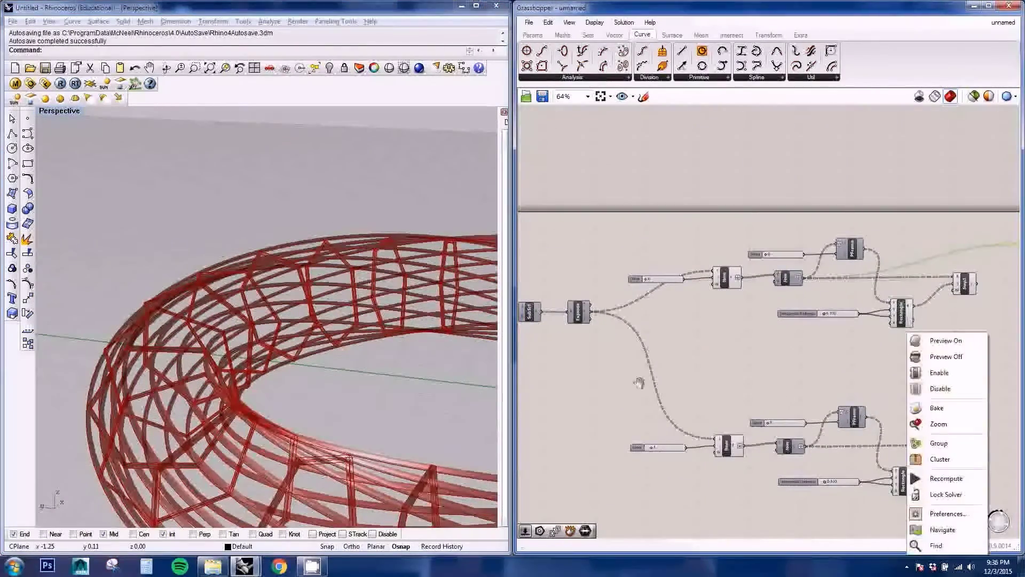
{"action": "left_click", "coordinate": [573, 407]}
{"action": "right_click_drag", "start_coordinate": [574, 408], "coordinate": [774, 407]}
{"action": "scroll", "coordinate": [785, 323], "scroll_direction": "up", "scroll_amount": 3}
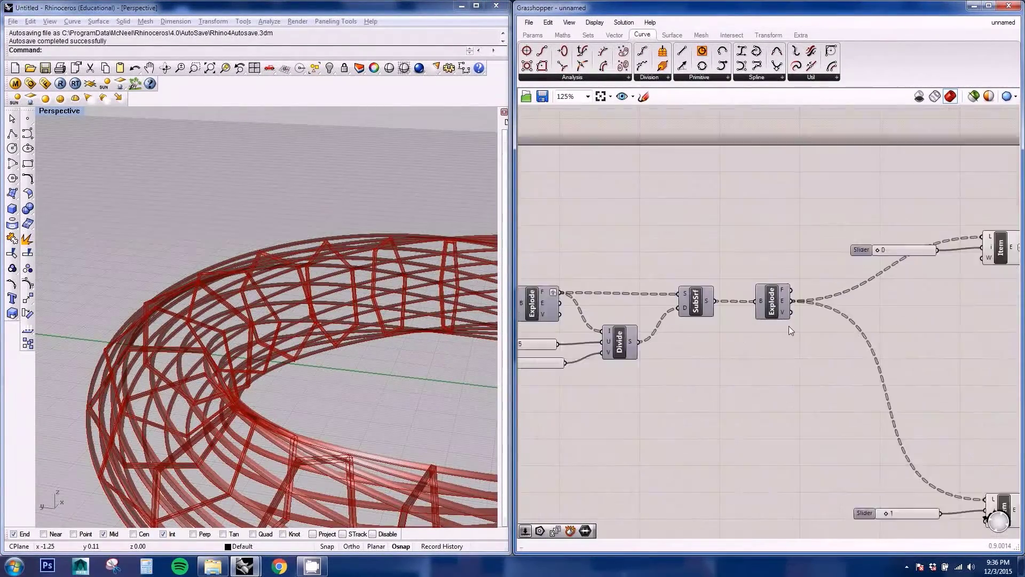
{"action": "mouse_move", "coordinate": [785, 284]}
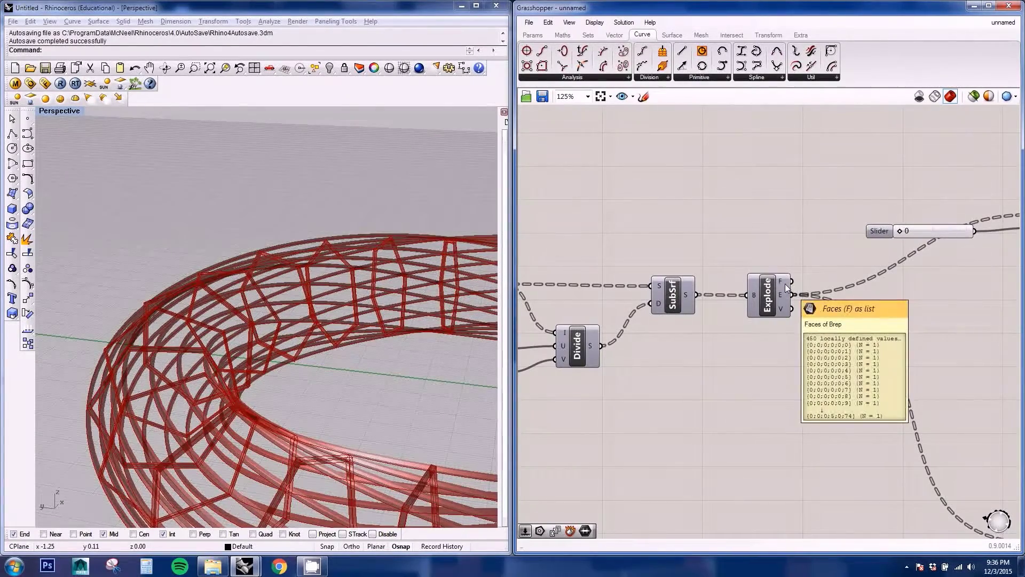
{"action": "right_click_drag", "start_coordinate": [863, 385], "coordinate": [737, 309]}
{"action": "right_click", "coordinate": [651, 240]}
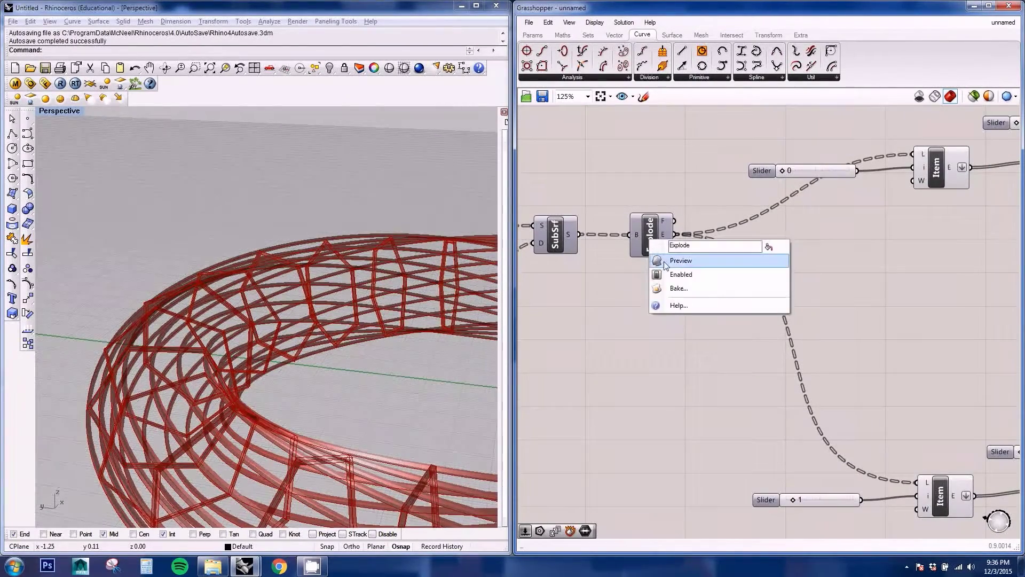
{"action": "left_click", "coordinate": [668, 260]}
{"action": "left_click", "coordinate": [661, 244]}
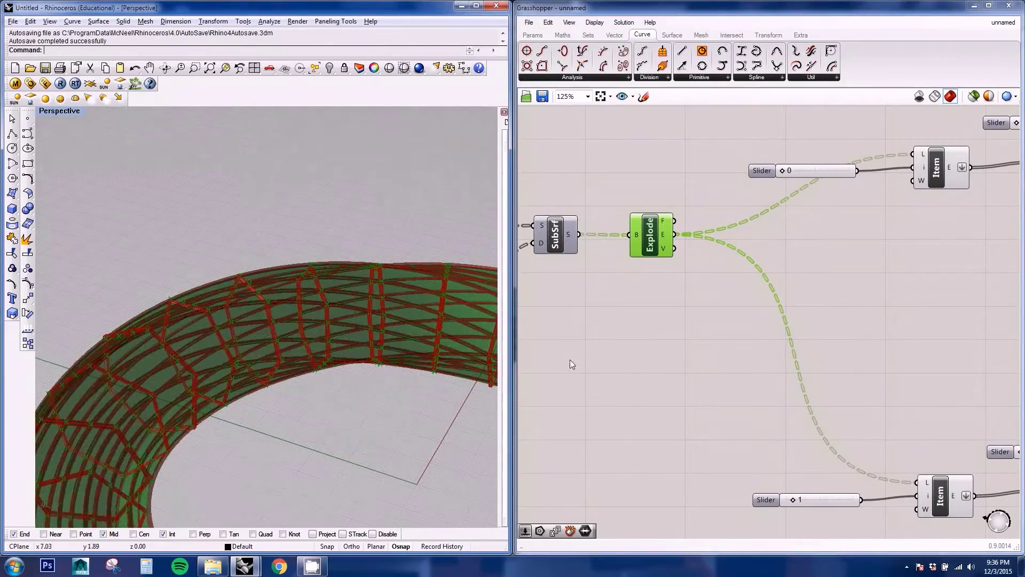
Step: Add a Scale component, wire Explode's F output to its G input, and inspect the scaled faces
{"action": "right_click_drag", "start_coordinate": [634, 289], "coordinate": [613, 325]}
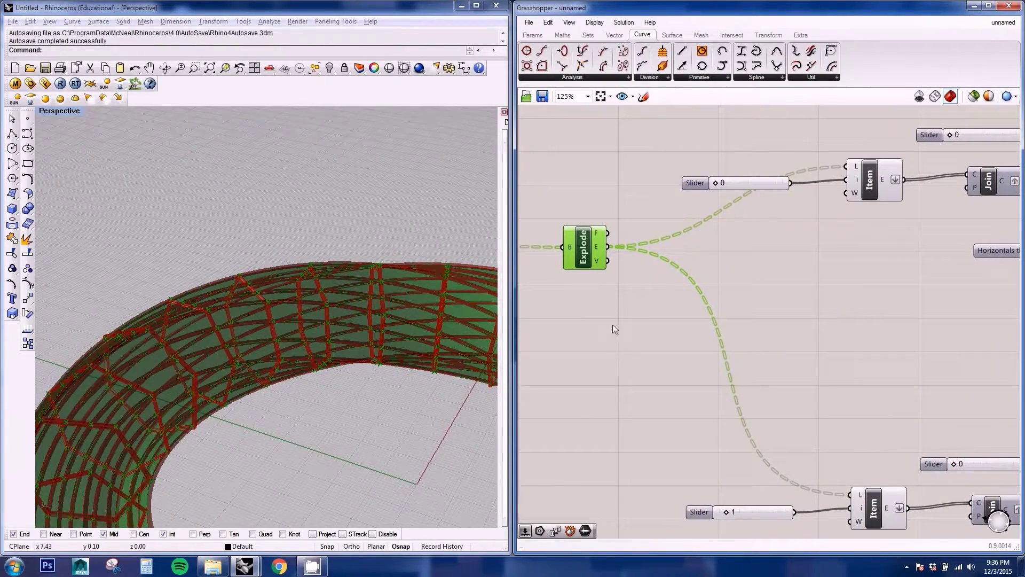
{"action": "double_click", "coordinate": [652, 421]}
{"action": "type", "text": "sca"}
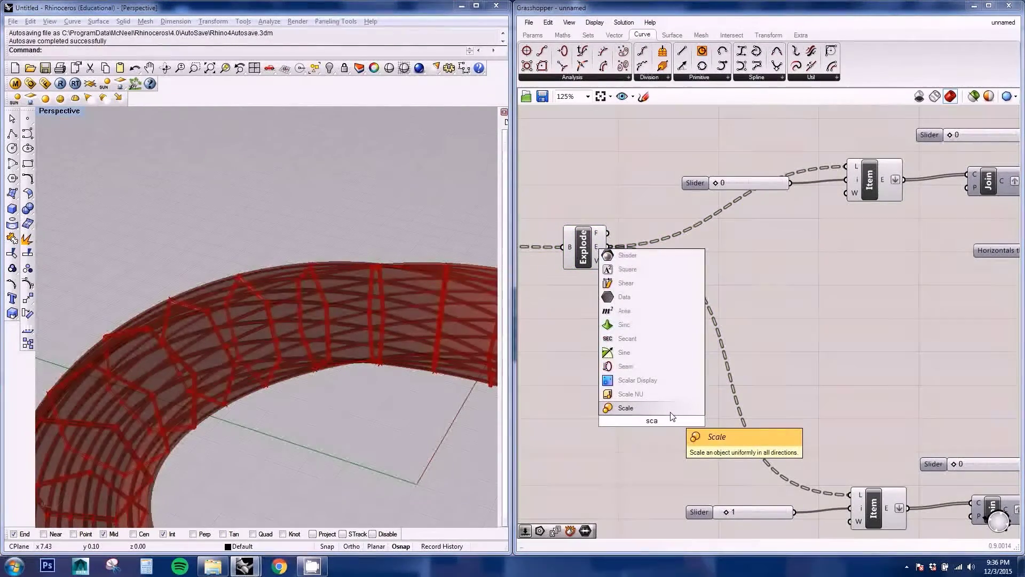
{"action": "key", "text": "Return"}
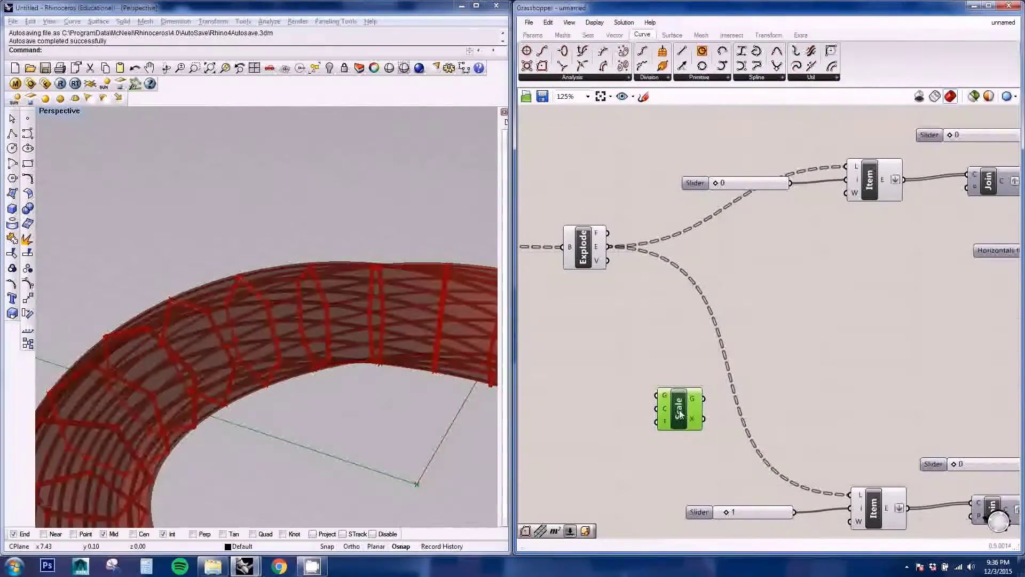
{"action": "left_click_drag", "start_coordinate": [608, 235], "coordinate": [704, 405]}
{"action": "mouse_move", "coordinate": [233, 230]}
{"action": "right_mouse_down"}
{"action": "mouse_move", "coordinate": [236, 266]}
{"action": "mouse_move", "coordinate": [233, 230]}
{"action": "right_mouse_up"}
{"action": "scroll", "coordinate": [233, 229], "scroll_direction": "down", "scroll_amount": 6}
{"action": "scroll", "coordinate": [293, 414], "scroll_direction": "up", "scroll_amount": 5}
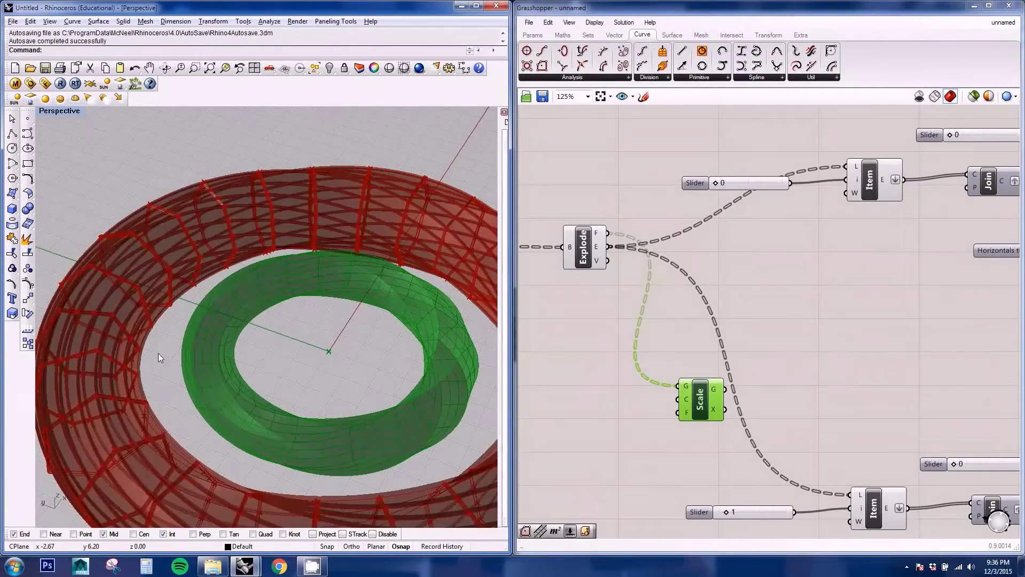
{"action": "key", "text": "ctrl+alt+r"}
{"action": "key", "text": "ctrl+alt+r"}
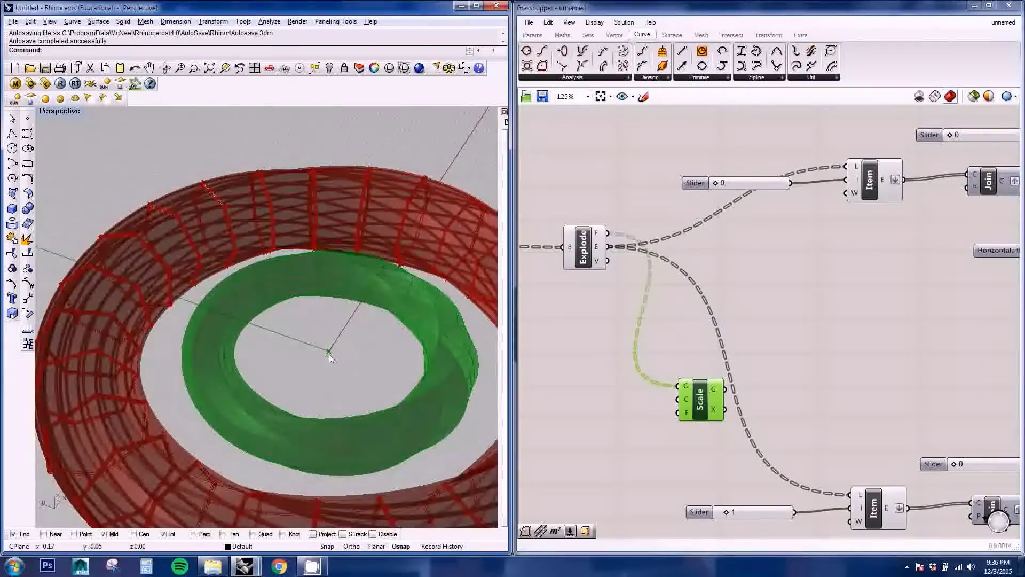
Step: Add an Area component and place it just before the Scale component
{"action": "right_click_drag", "start_coordinate": [617, 400], "coordinate": [763, 394]}
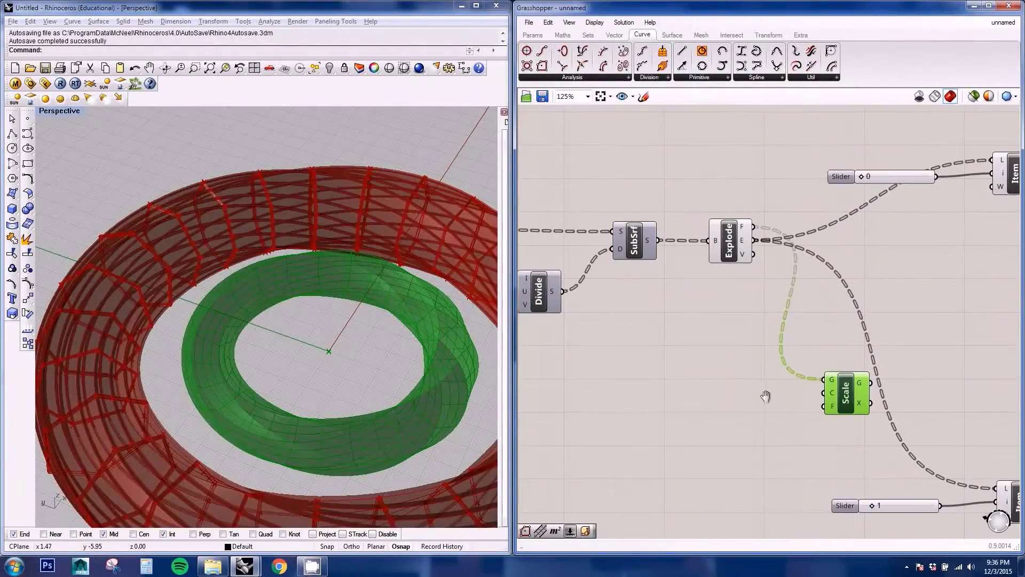
{"action": "right_click", "coordinate": [762, 394]}
{"action": "left_click", "coordinate": [682, 388]}
{"action": "double_click", "coordinate": [682, 389]}
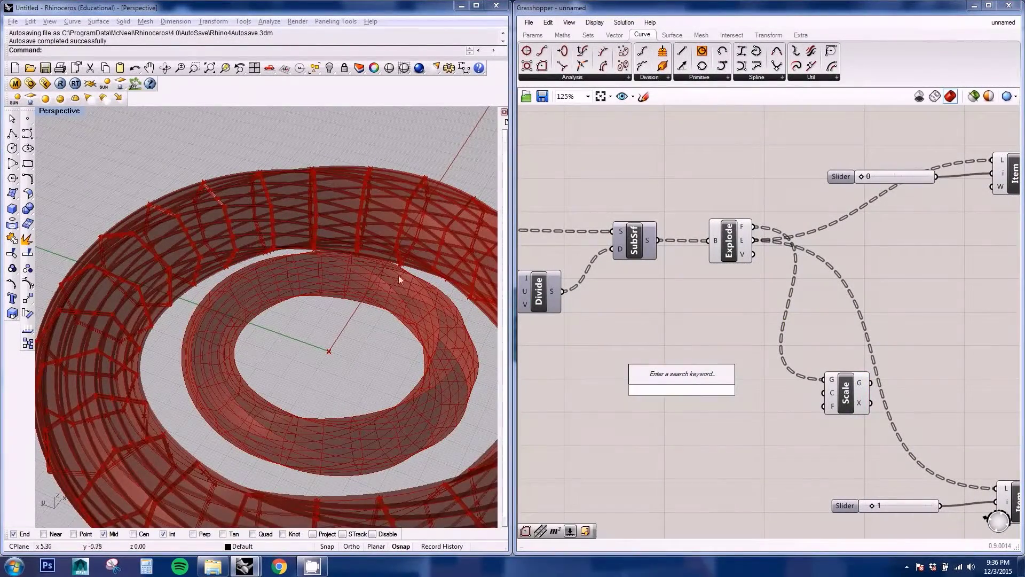
{"action": "type", "text": "area"}
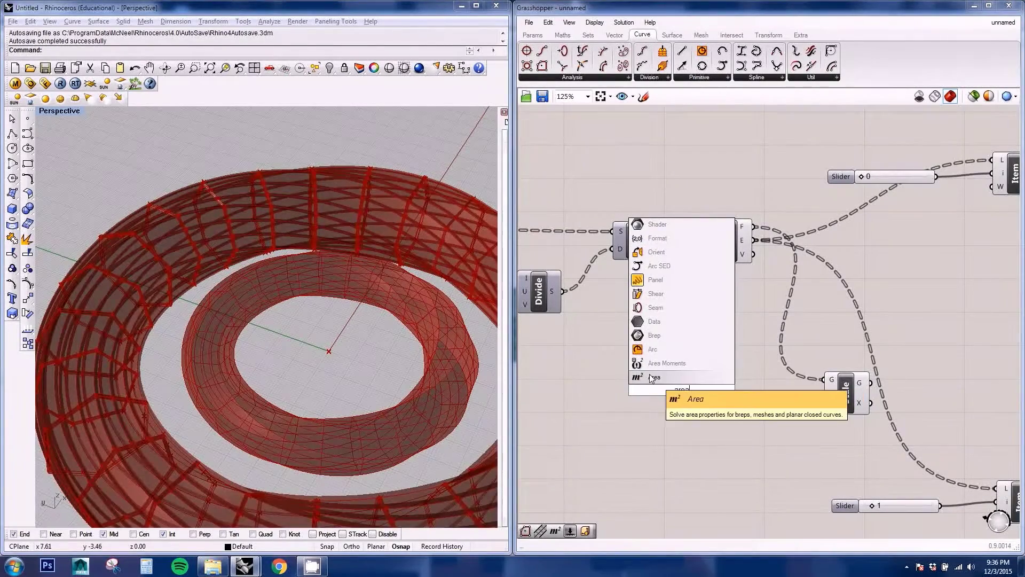
{"action": "left_click", "coordinate": [684, 377]}
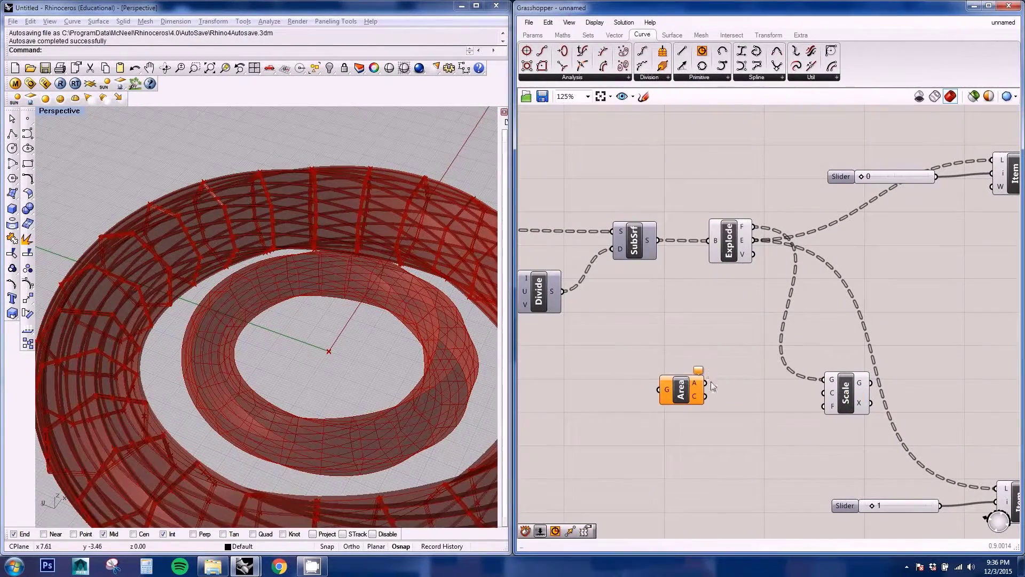
{"action": "left_click_drag", "start_coordinate": [688, 401], "coordinate": [744, 415]}
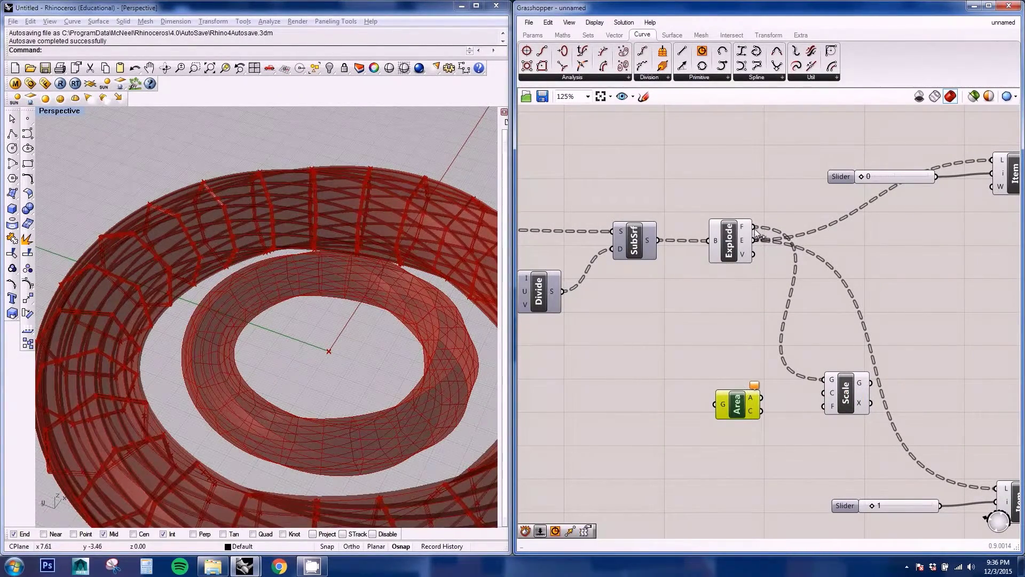
Step: Wire Explode's F output to Area's G input and Area's C output to Scale's C input
{"action": "left_click_drag", "start_coordinate": [756, 233], "coordinate": [746, 398]}
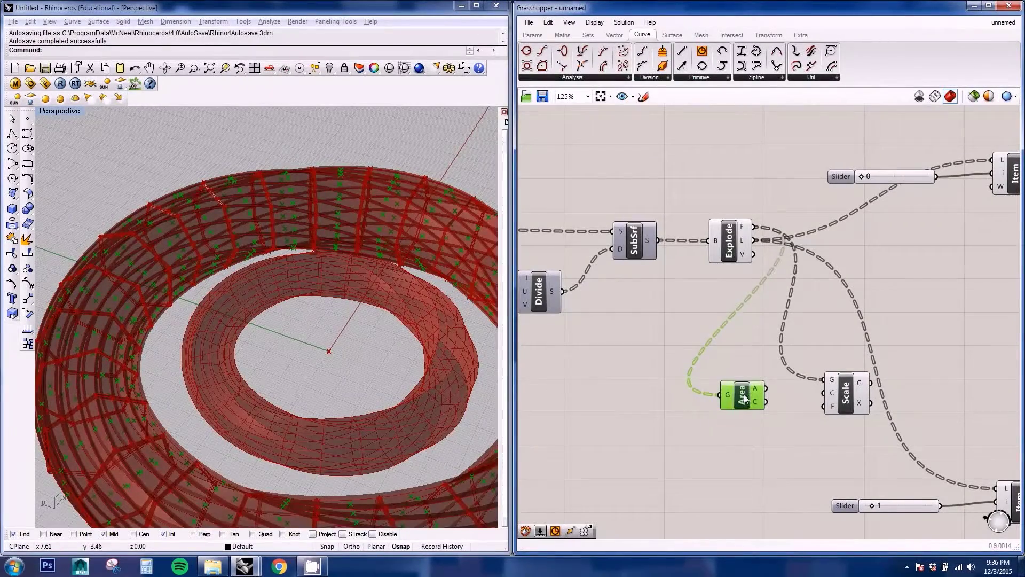
{"action": "right_click_drag", "start_coordinate": [198, 353], "coordinate": [313, 468]}
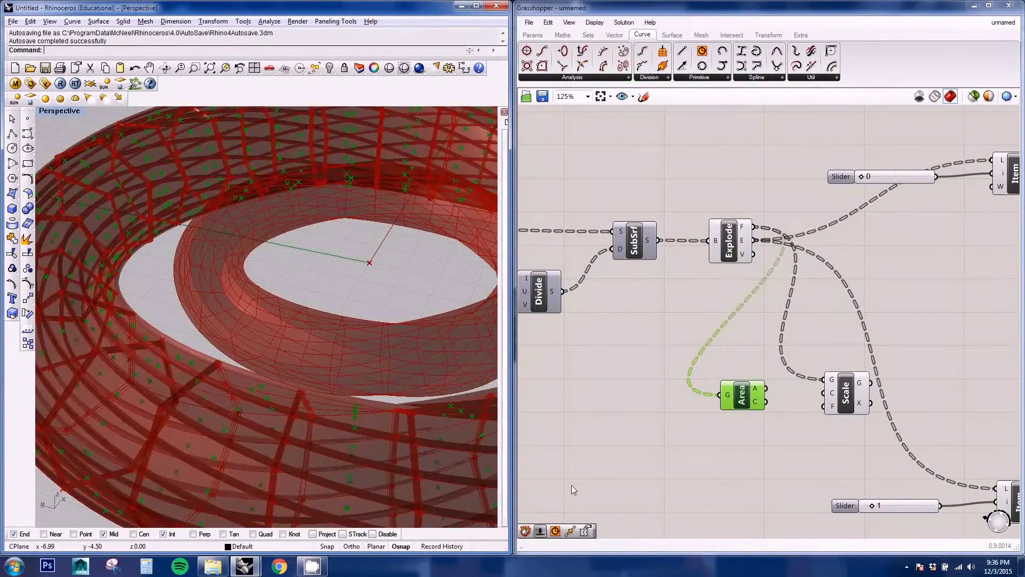
{"action": "left_click_drag", "start_coordinate": [766, 402], "coordinate": [827, 395]}
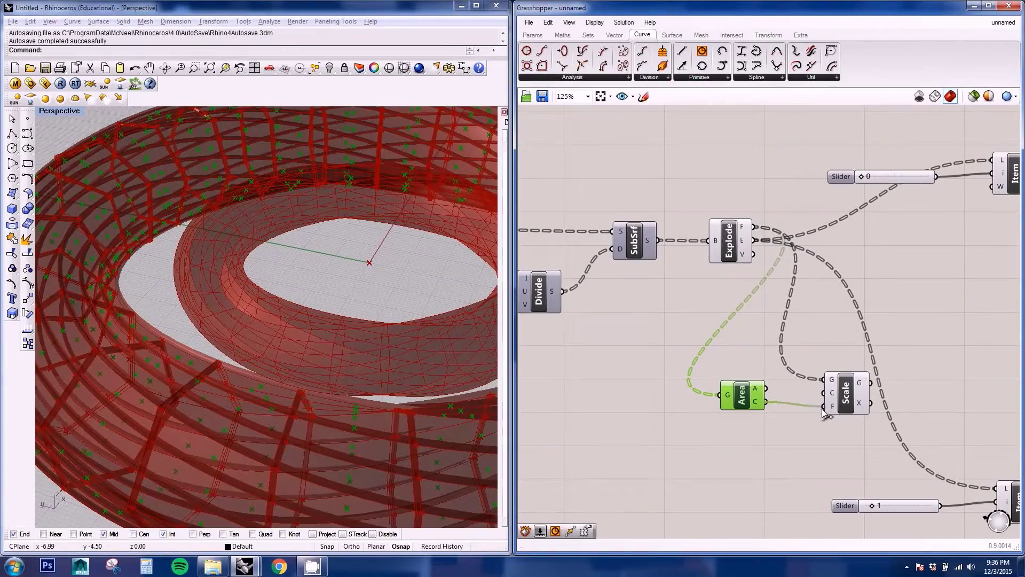
Step: Finish wiring Area's C output into Scale's C input and turn off the preview of the Explode component after SubSrf
{"action": "left_click_drag", "start_coordinate": [834, 397], "coordinate": [834, 395]}
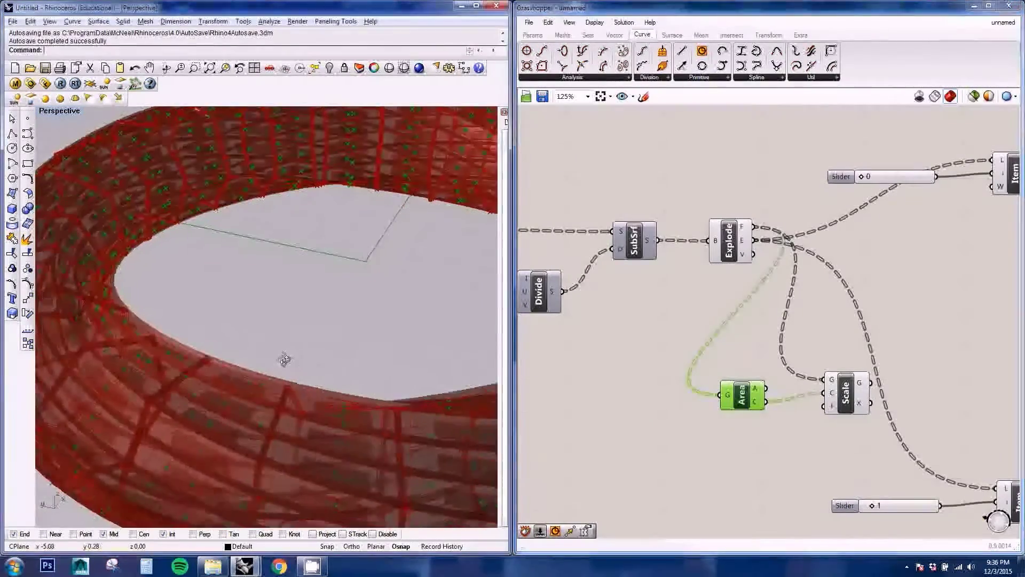
{"action": "right_click_drag", "start_coordinate": [284, 360], "coordinate": [235, 390]}
{"action": "right_click", "coordinate": [740, 250]}
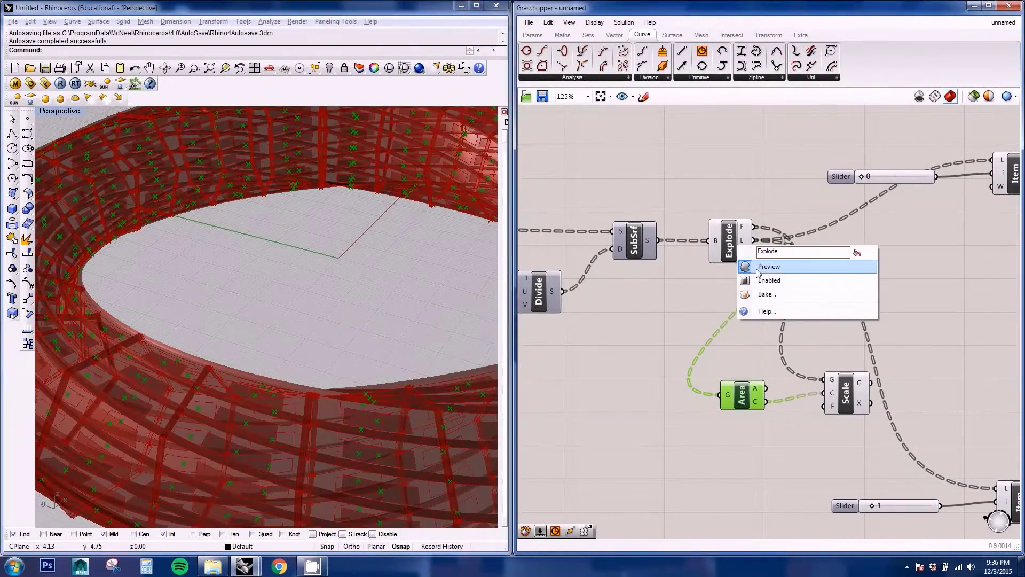
{"action": "left_click", "coordinate": [796, 267]}
{"action": "right_click_drag", "start_coordinate": [469, 297], "coordinate": [271, 401]}
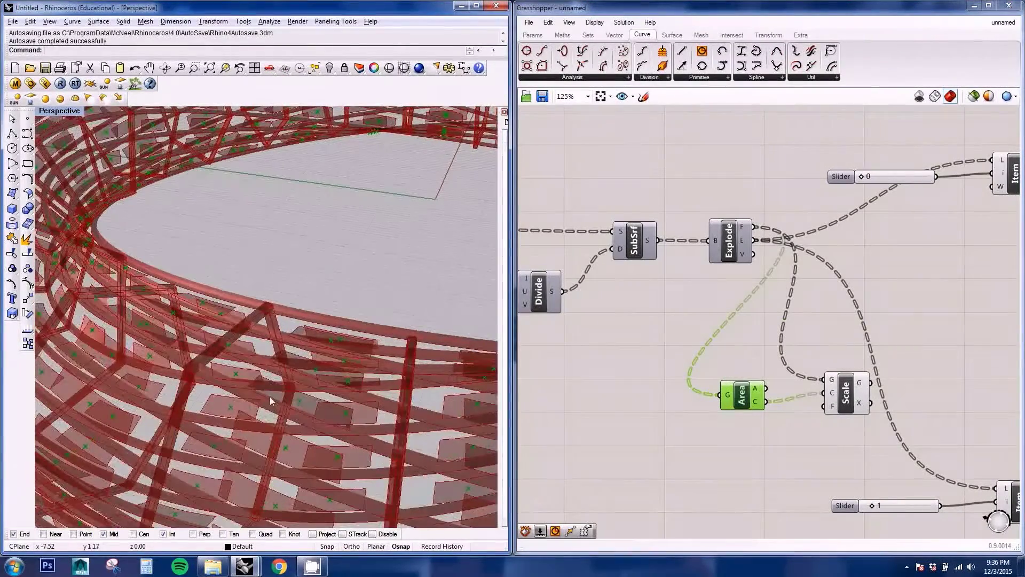
Step: Add a number slider of 1.2 below the Area component and set its maximum to 1
{"action": "double_click", "coordinate": [691, 466]}
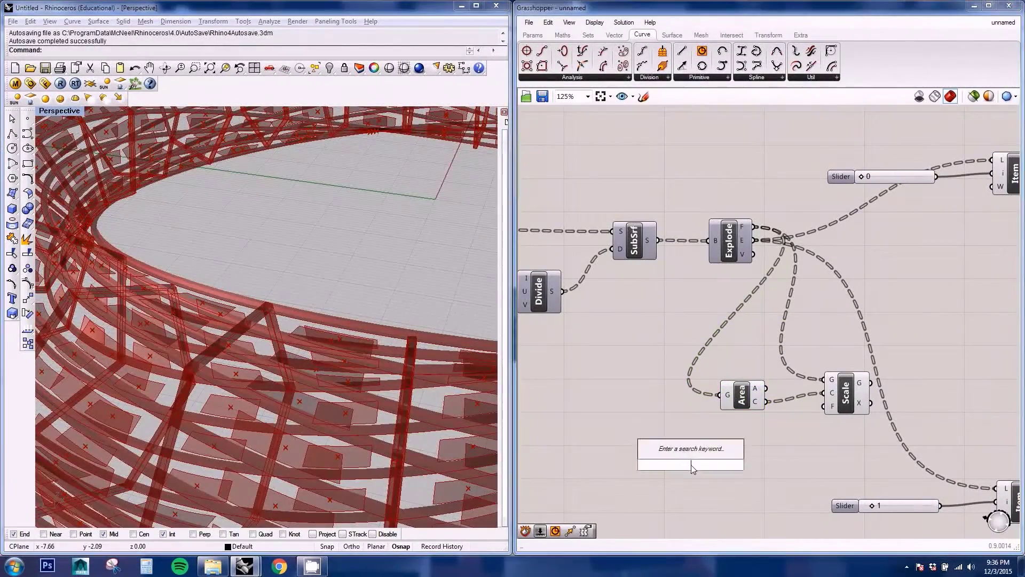
{"action": "type", "text": "1.2"}
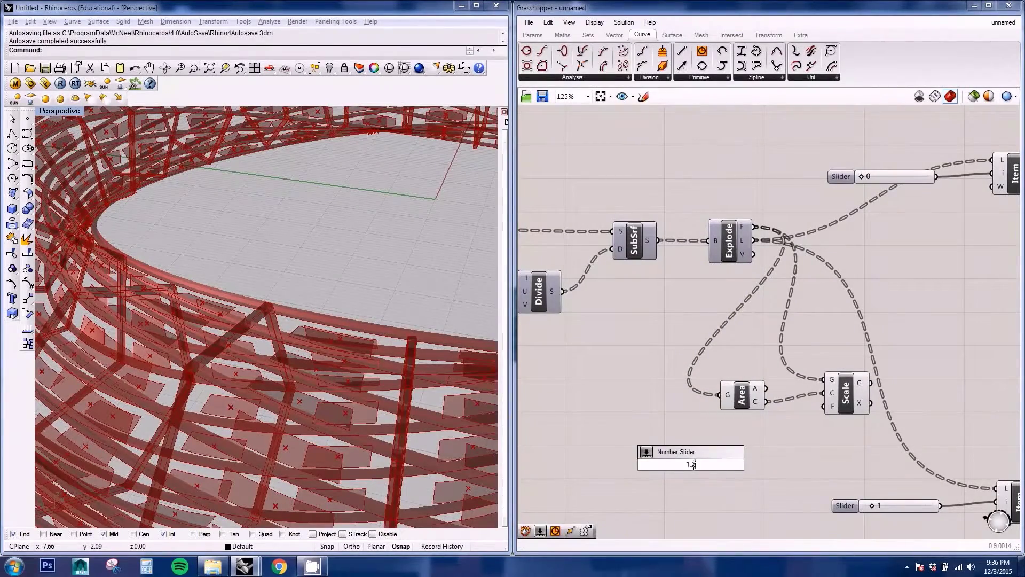
{"action": "key", "text": "Return"}
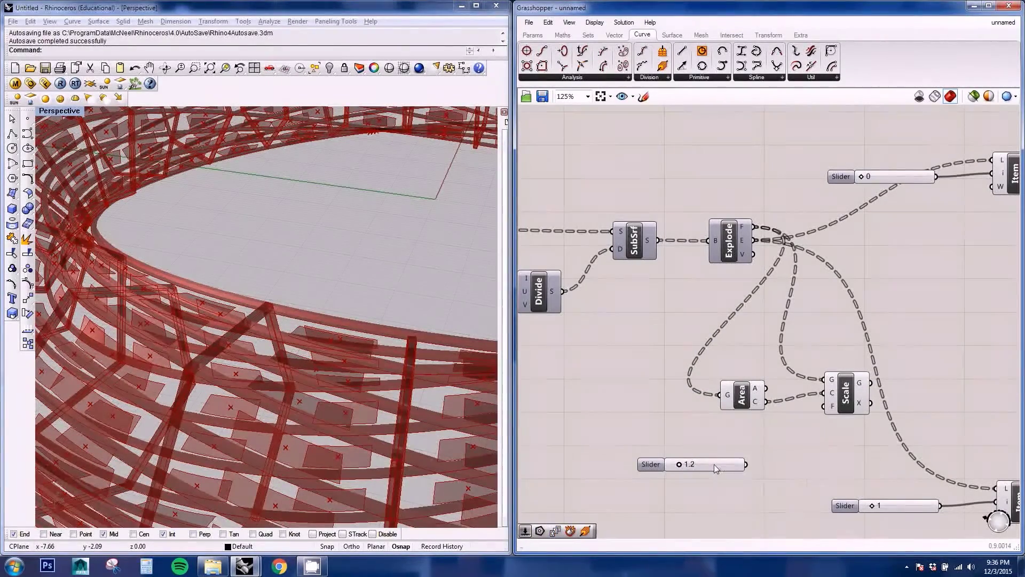
{"action": "right_click", "coordinate": [713, 464]}
{"action": "mouse_move", "coordinate": [792, 506]}
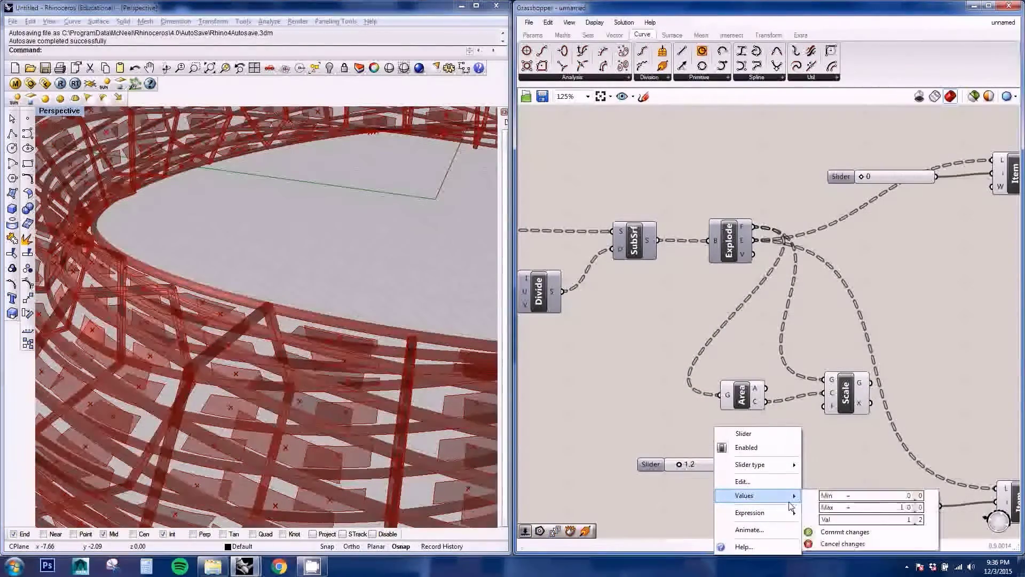
{"action": "left_click", "coordinate": [900, 511]}
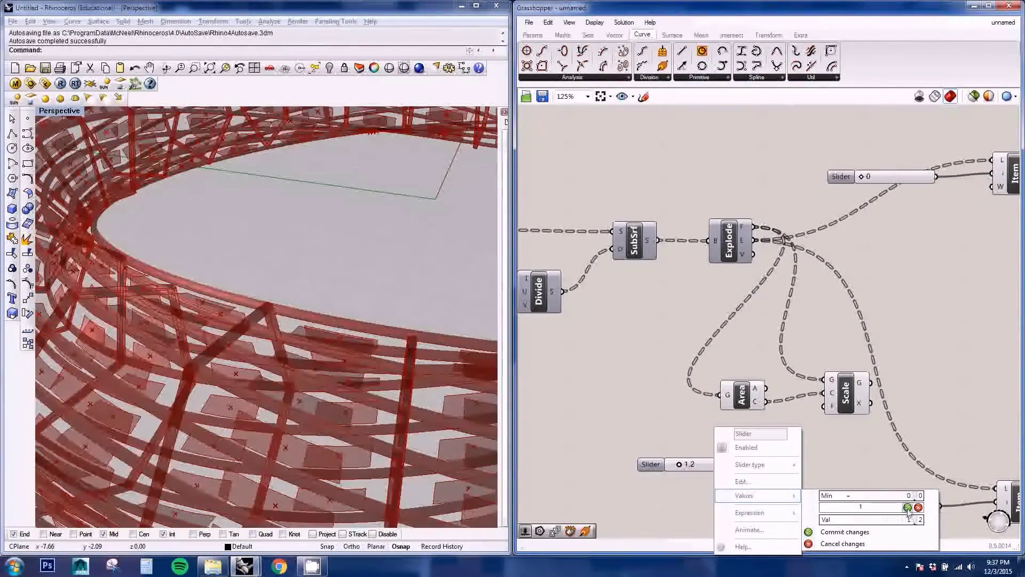
{"action": "key", "text": "Return"}
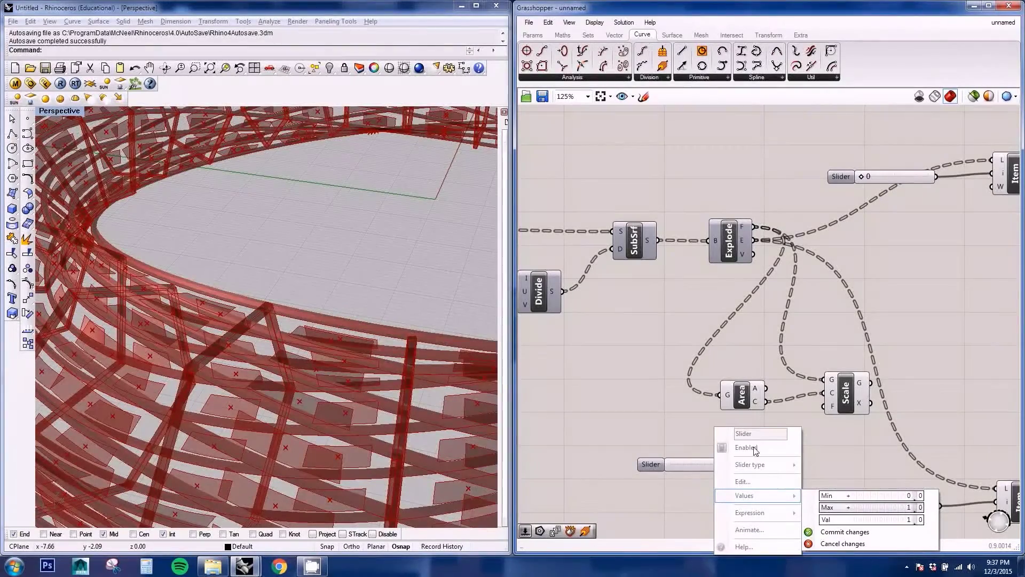
{"action": "left_click", "coordinate": [833, 532]}
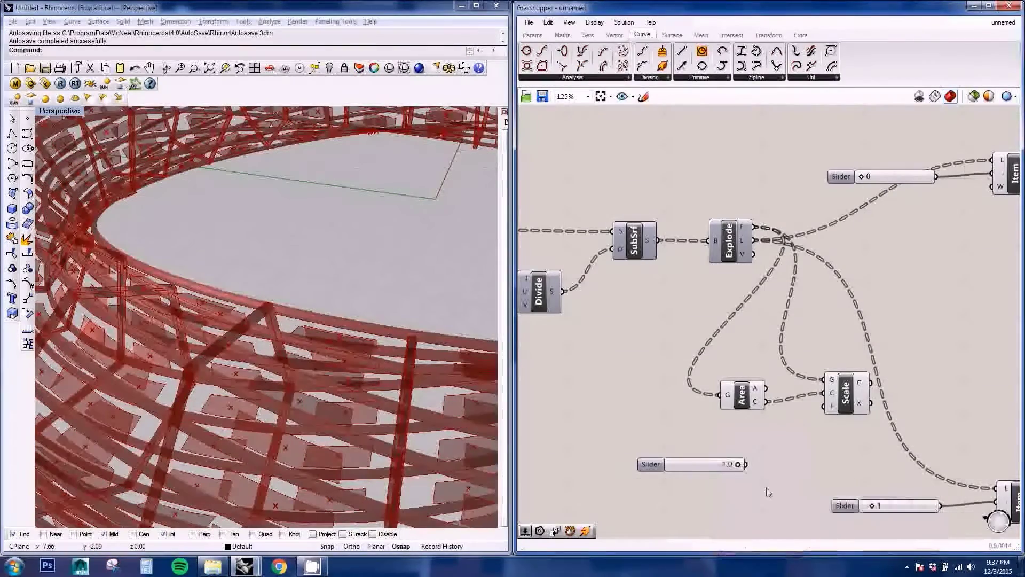
Step: Name the new slider Panles Scale and give it three decimal digits
{"action": "double_click", "coordinate": [659, 463]}
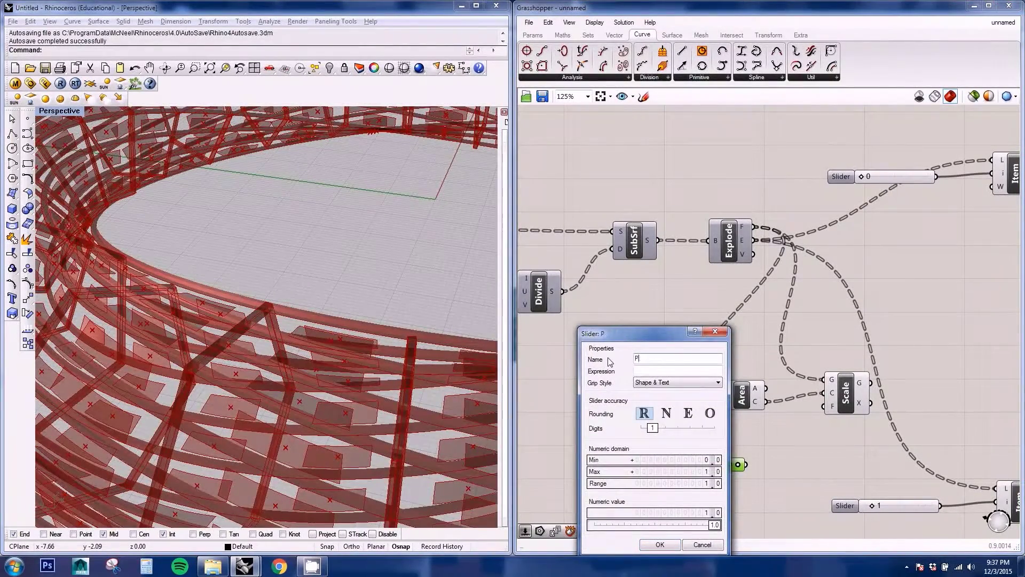
{"action": "type", "text": "Panles Scale"}
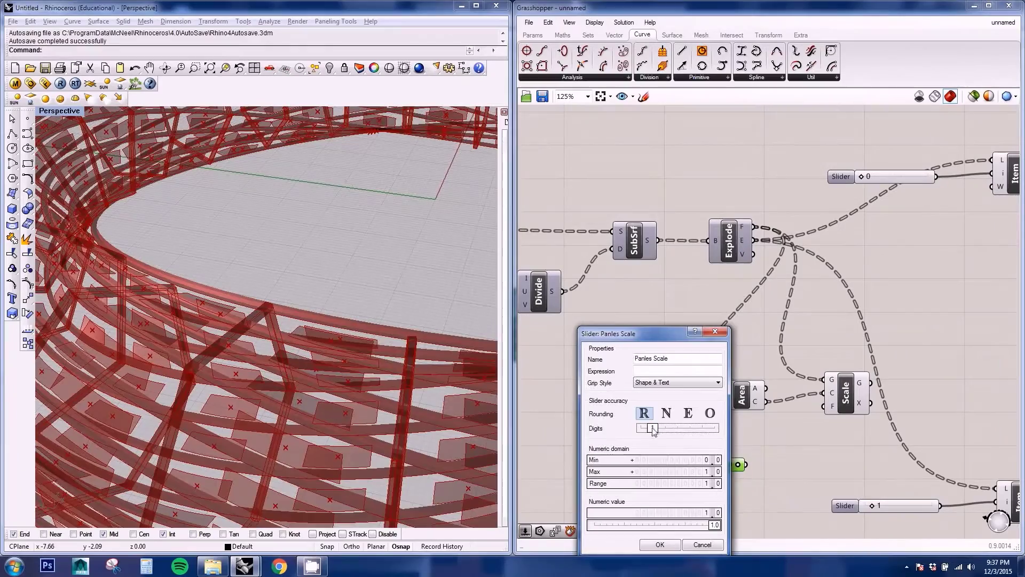
{"action": "left_click_drag", "start_coordinate": [654, 430], "coordinate": [681, 430]}
{"action": "left_click", "coordinate": [660, 545]}
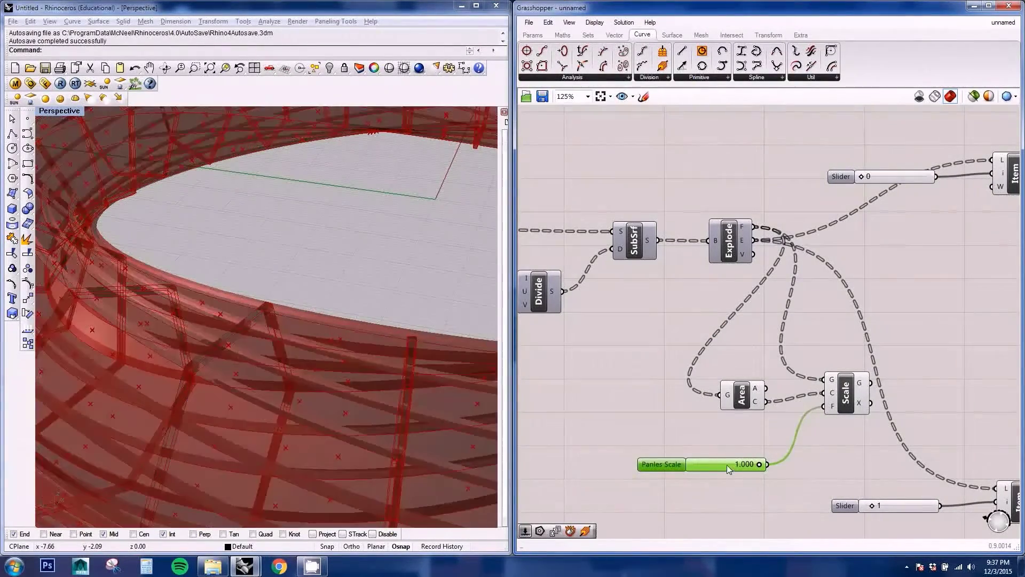
Step: Wire the Panles Scale slider to Scale's F input, place it below Area and set it to 0.696
{"action": "left_click_drag", "start_coordinate": [742, 469], "coordinate": [734, 454]}
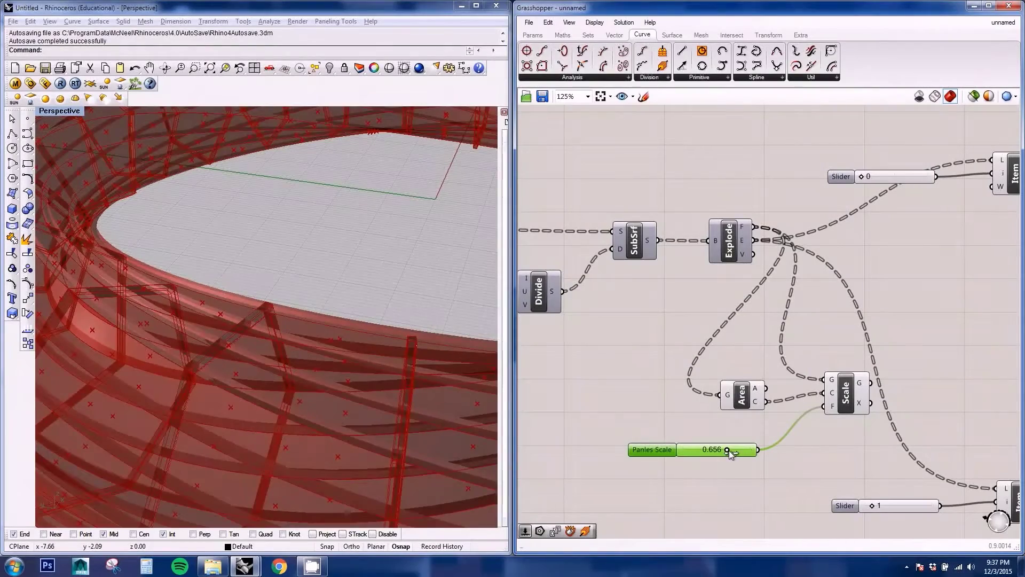
{"action": "left_click_drag", "start_coordinate": [729, 450], "coordinate": [732, 452]}
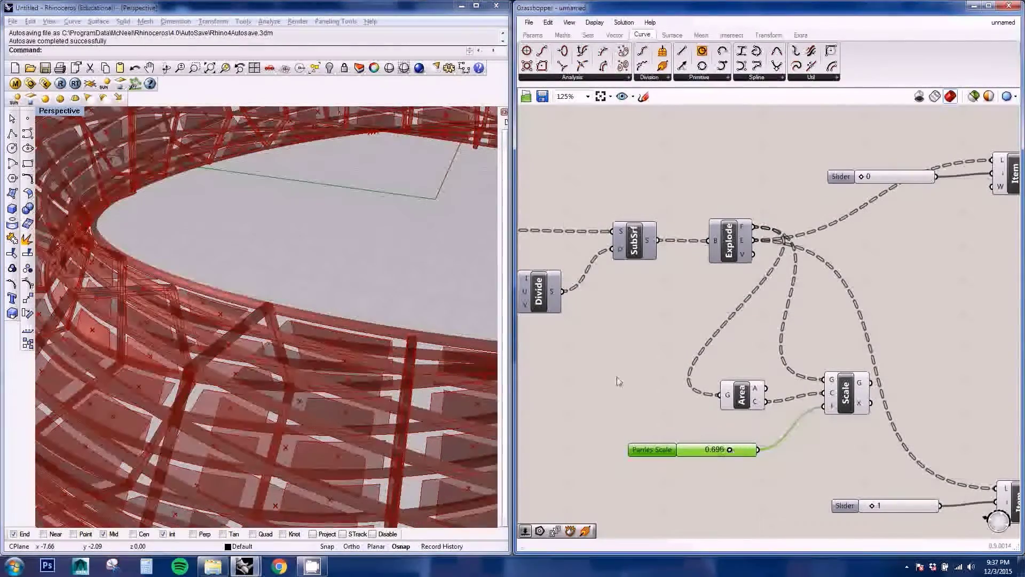
{"action": "right_click_drag", "start_coordinate": [389, 306], "coordinate": [305, 294]}
{"action": "scroll", "coordinate": [297, 292], "scroll_direction": "down", "scroll_amount": 5}
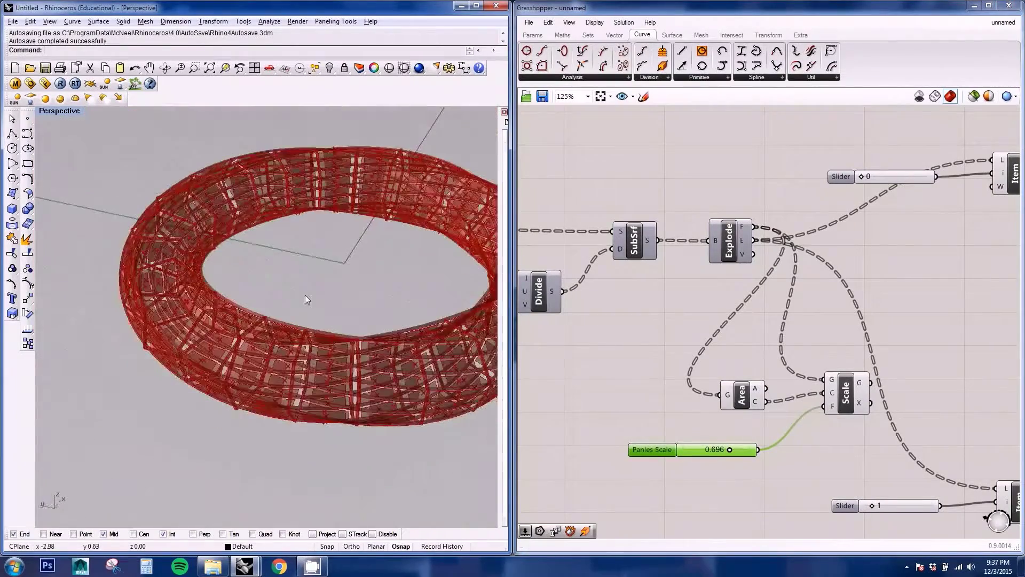
{"action": "scroll", "coordinate": [306, 295], "scroll_direction": "up", "scroll_amount": 3}
Step: Turn off the preview of the Area component that feeds Scale
{"action": "left_click", "coordinate": [772, 428]}
{"action": "right_click_drag", "start_coordinate": [675, 404], "coordinate": [760, 405]}
{"action": "scroll", "coordinate": [766, 402], "scroll_direction": "down", "scroll_amount": 2}
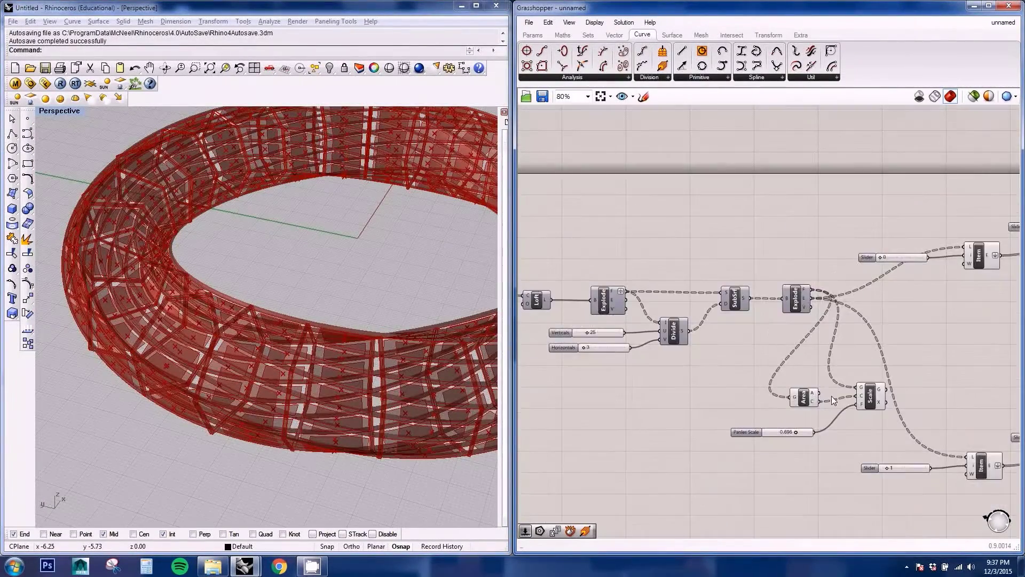
{"action": "scroll", "coordinate": [831, 396], "scroll_direction": "up", "scroll_amount": 2}
{"action": "right_click", "coordinate": [789, 397]}
{"action": "left_click", "coordinate": [809, 417]}
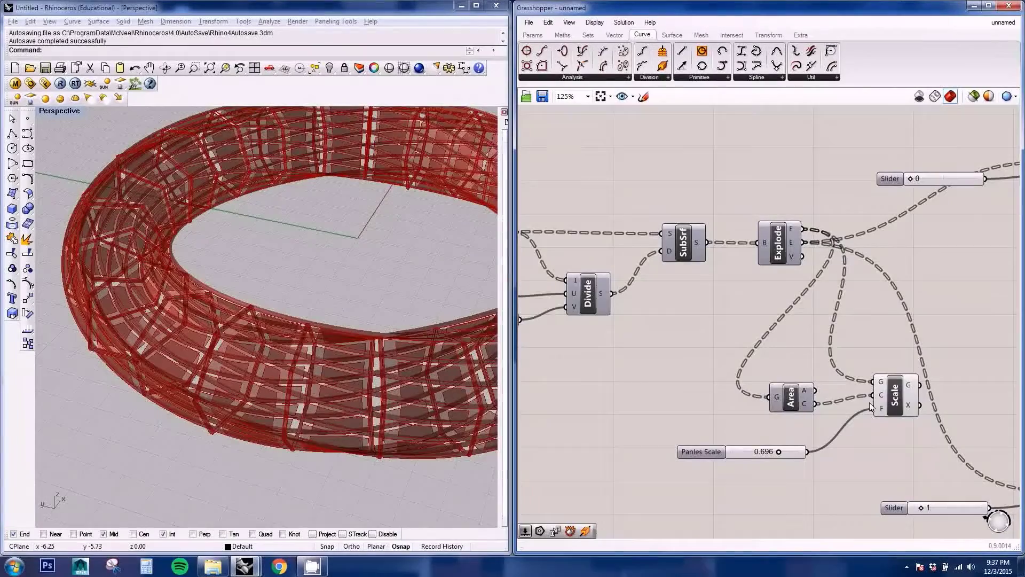
{"action": "right_click_drag", "start_coordinate": [860, 378], "coordinate": [774, 372]}
{"action": "scroll", "coordinate": [774, 371], "scroll_direction": "down", "scroll_amount": 3}
{"action": "right_click_drag", "start_coordinate": [676, 372], "coordinate": [670, 374]}
{"action": "right_click_drag", "start_coordinate": [265, 308], "coordinate": [286, 323]}
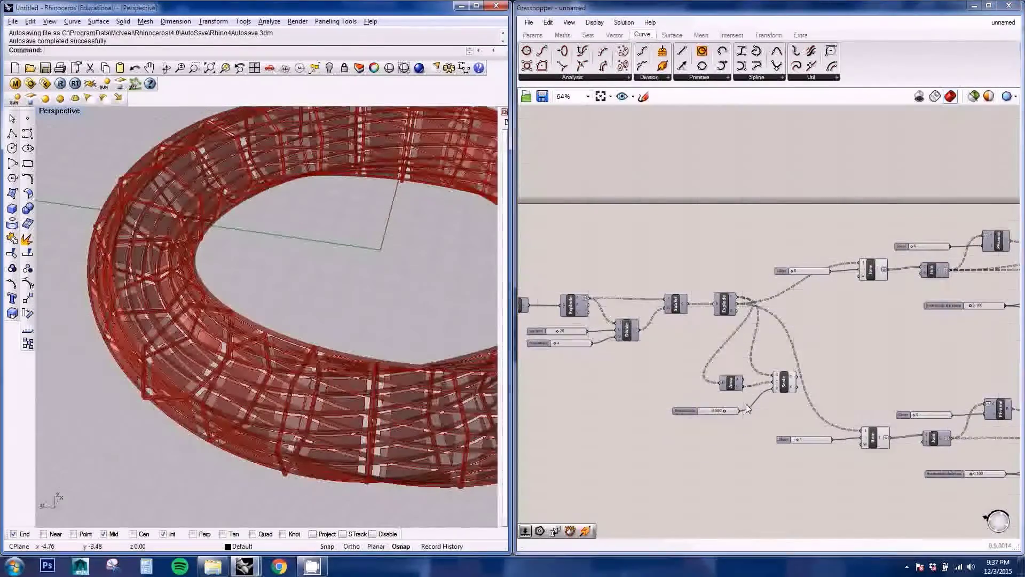
Step: Move the Verticals and Horizontals sliders next to the other input sliders, below Revolutions at the start of the definition
{"action": "right_click_drag", "start_coordinate": [621, 398], "coordinate": [828, 367]}
{"action": "scroll", "coordinate": [827, 368], "scroll_direction": "down", "scroll_amount": 2}
{"action": "scroll", "coordinate": [689, 364], "scroll_direction": "down", "scroll_amount": 2}
{"action": "scroll", "coordinate": [901, 376], "scroll_direction": "up", "scroll_amount": 3}
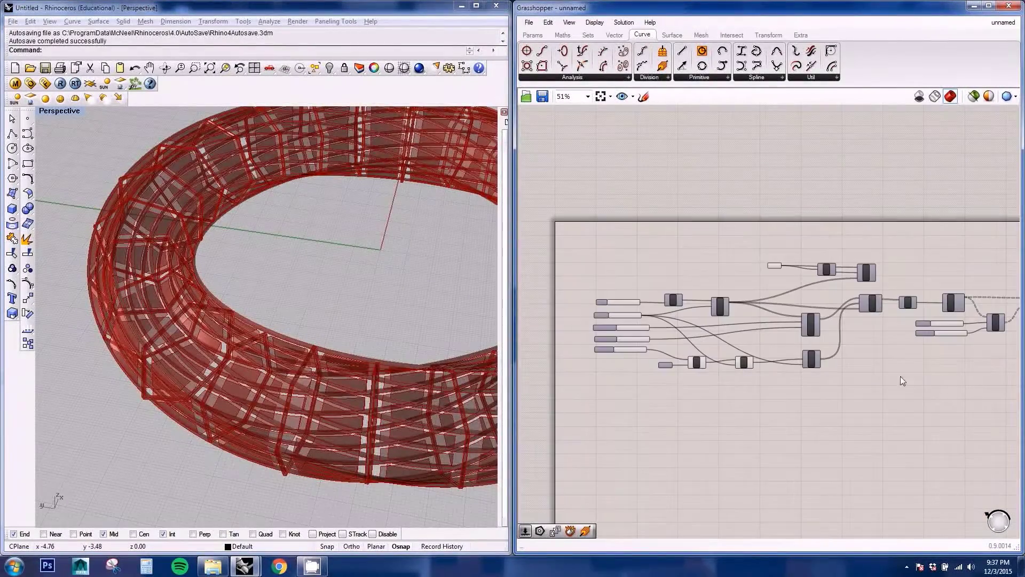
{"action": "left_click_drag", "start_coordinate": [921, 362], "coordinate": [616, 432]}
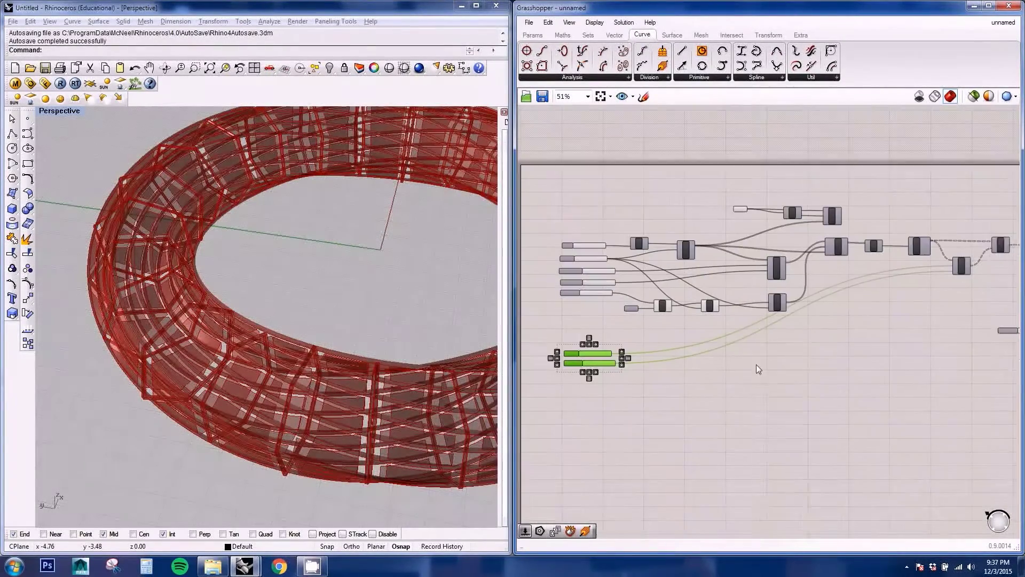
Step: Move the two thickness sliders to the start of the definition, one below the Horizontals slider and one above the circle radius slider
{"action": "scroll", "coordinate": [756, 364], "scroll_direction": "up", "scroll_amount": 4}
{"action": "right_click_drag", "start_coordinate": [873, 339], "coordinate": [735, 372]}
{"action": "scroll", "coordinate": [694, 380], "scroll_direction": "down", "scroll_amount": 7}
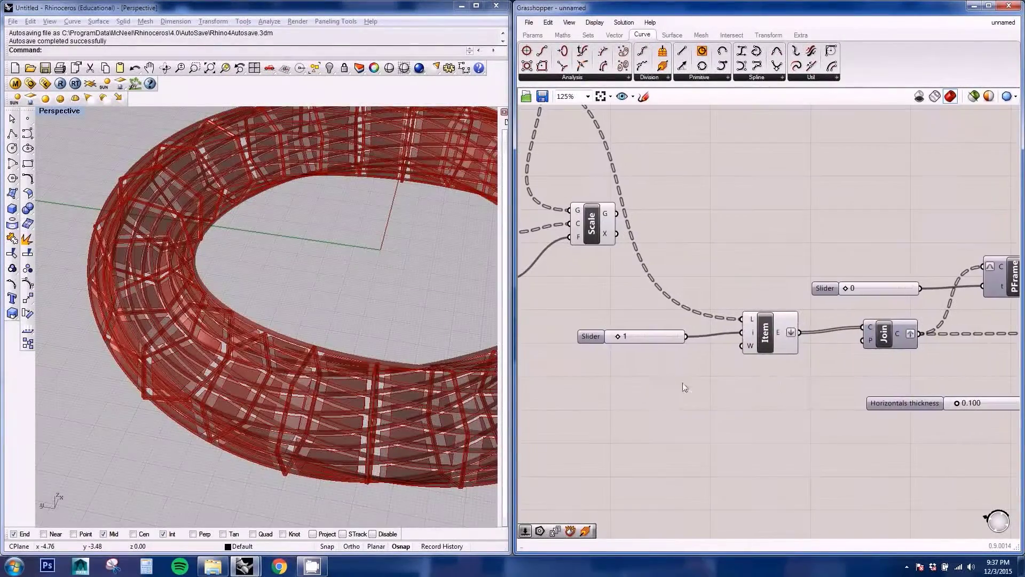
{"action": "right_click", "coordinate": [868, 334]}
{"action": "left_click_drag", "start_coordinate": [967, 400], "coordinate": [642, 404]}
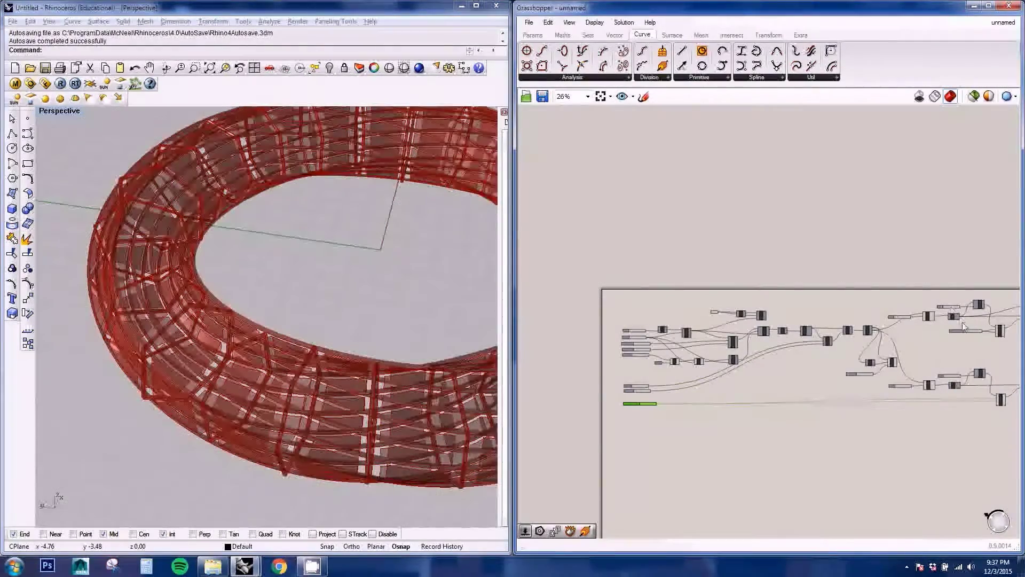
{"action": "left_click_drag", "start_coordinate": [963, 330], "coordinate": [642, 319]}
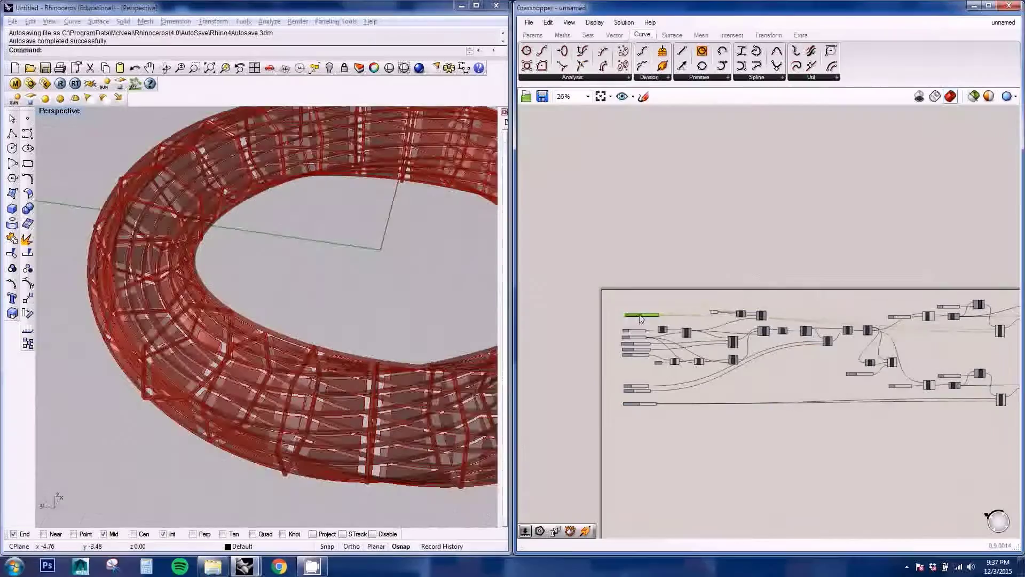
Step: Check the regrouped input sliders and follow their wires through the definition
{"action": "right_click_drag", "start_coordinate": [999, 348], "coordinate": [868, 352]}
{"action": "scroll", "coordinate": [838, 320], "scroll_direction": "up", "scroll_amount": 7}
{"action": "scroll", "coordinate": [822, 307], "scroll_direction": "down", "scroll_amount": 5}
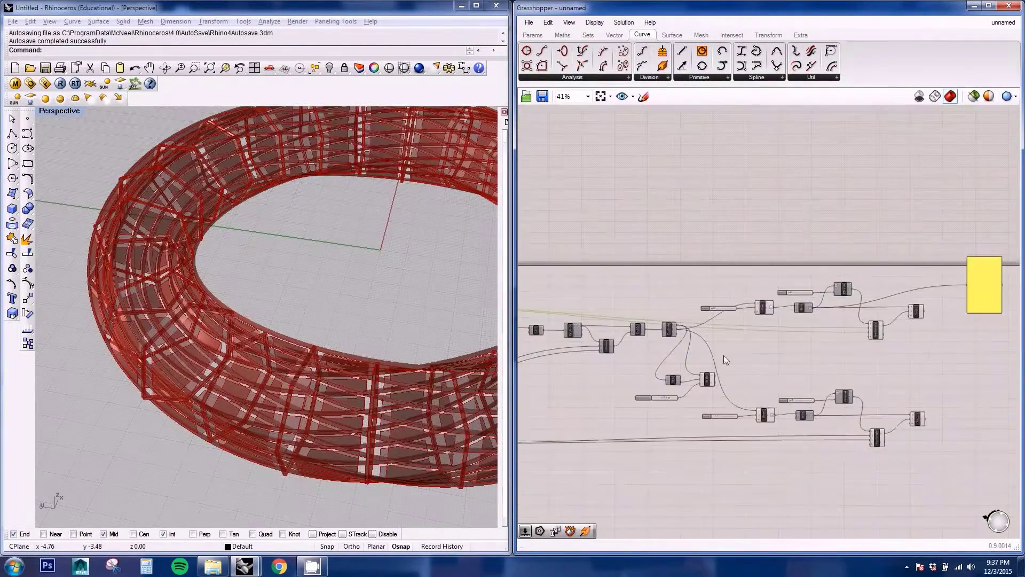
{"action": "right_click_drag", "start_coordinate": [566, 370], "coordinate": [728, 350]}
{"action": "scroll", "coordinate": [729, 355], "scroll_direction": "up", "scroll_amount": 4}
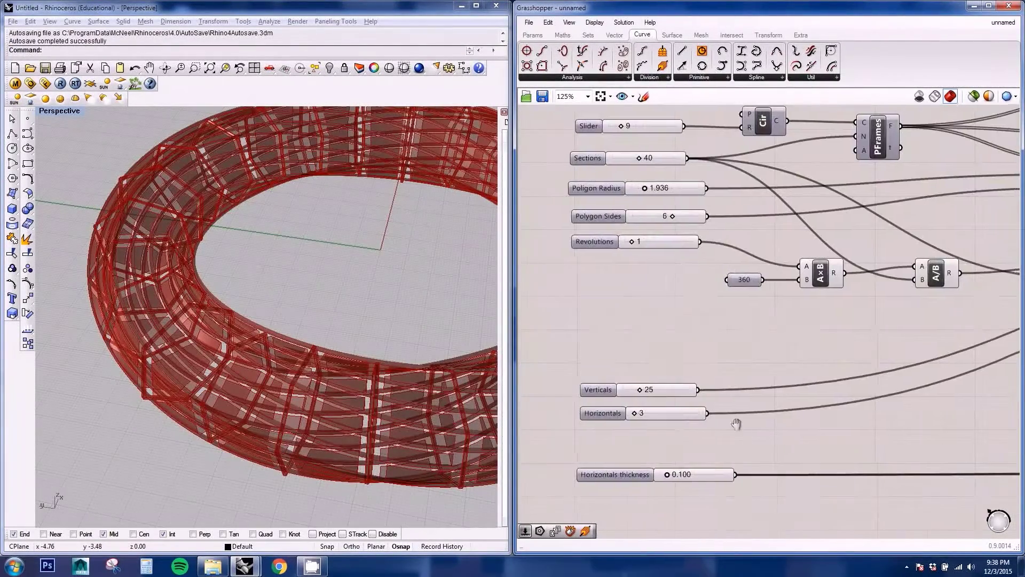
{"action": "right_click", "coordinate": [647, 370]}
{"action": "right_click_drag", "start_coordinate": [598, 329], "coordinate": [671, 406]}
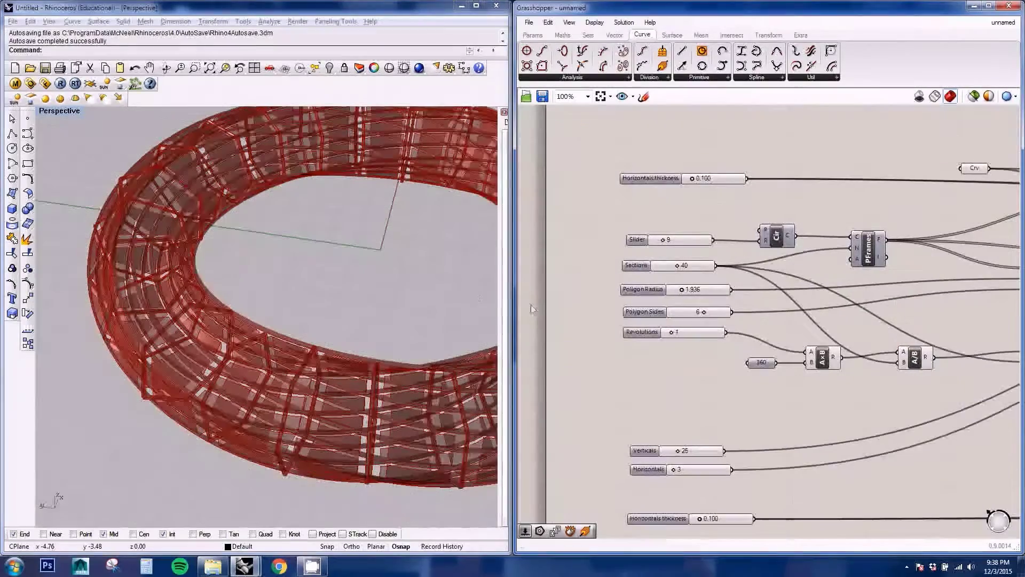
{"action": "scroll", "coordinate": [265, 293], "scroll_direction": "down", "scroll_amount": 2}
Step: Set the Verticals slider to 40 and inspect the ring lattice up close
{"action": "left_click", "coordinate": [265, 292]}
{"action": "scroll", "coordinate": [266, 275], "scroll_direction": "down", "scroll_amount": 2}
{"action": "right_click_drag", "start_coordinate": [266, 275], "coordinate": [454, 237]}
{"action": "scroll", "coordinate": [402, 258], "scroll_direction": "down", "scroll_amount": 4}
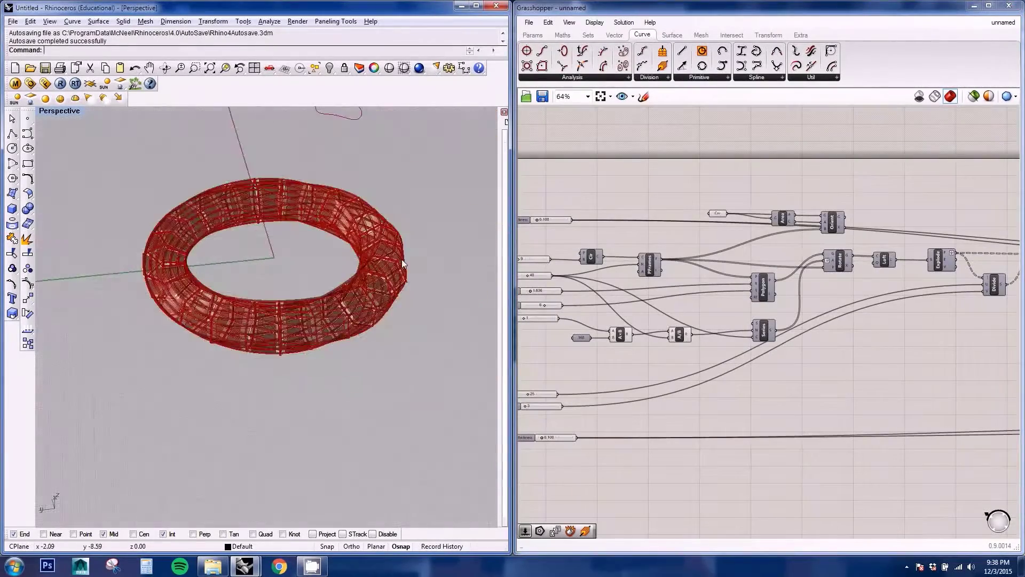
{"action": "scroll", "coordinate": [294, 235], "scroll_direction": "up", "scroll_amount": 9}
{"action": "scroll", "coordinate": [255, 247], "scroll_direction": "down", "scroll_amount": 1}
{"action": "scroll", "coordinate": [669, 357], "scroll_direction": "up", "scroll_amount": 4}
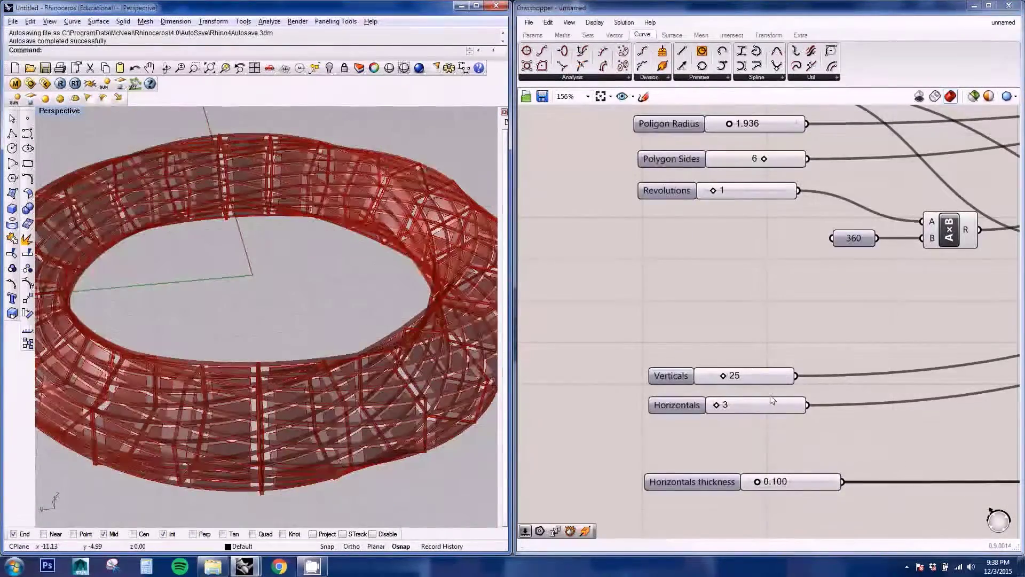
{"action": "left_click", "coordinate": [735, 379]}
{"action": "double_click", "coordinate": [735, 380]}
{"action": "type", "text": "40"}
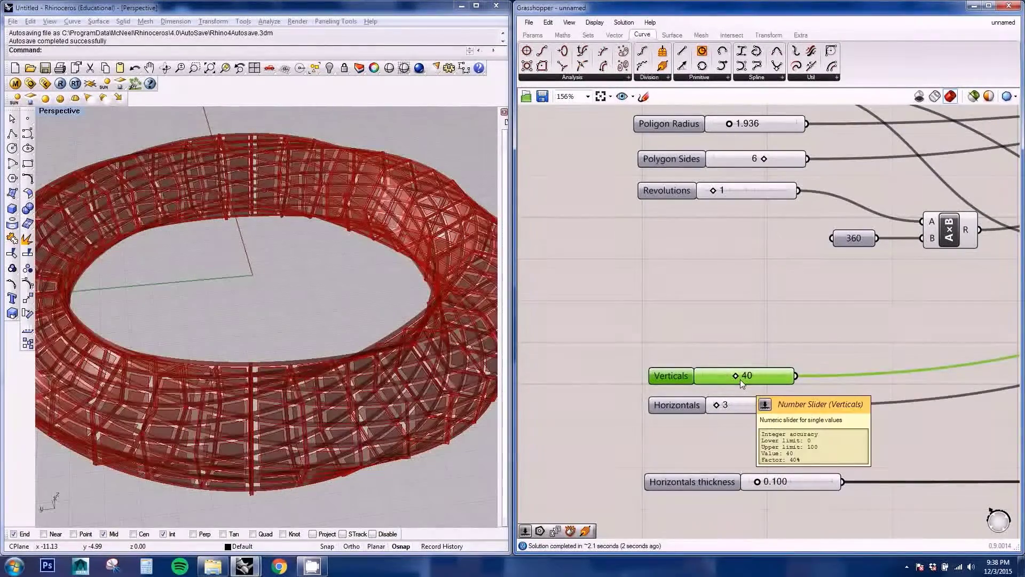
{"action": "right_click_drag", "start_coordinate": [325, 345], "coordinate": [296, 340]}
{"action": "scroll", "coordinate": [341, 427], "scroll_direction": "up", "scroll_amount": 5}
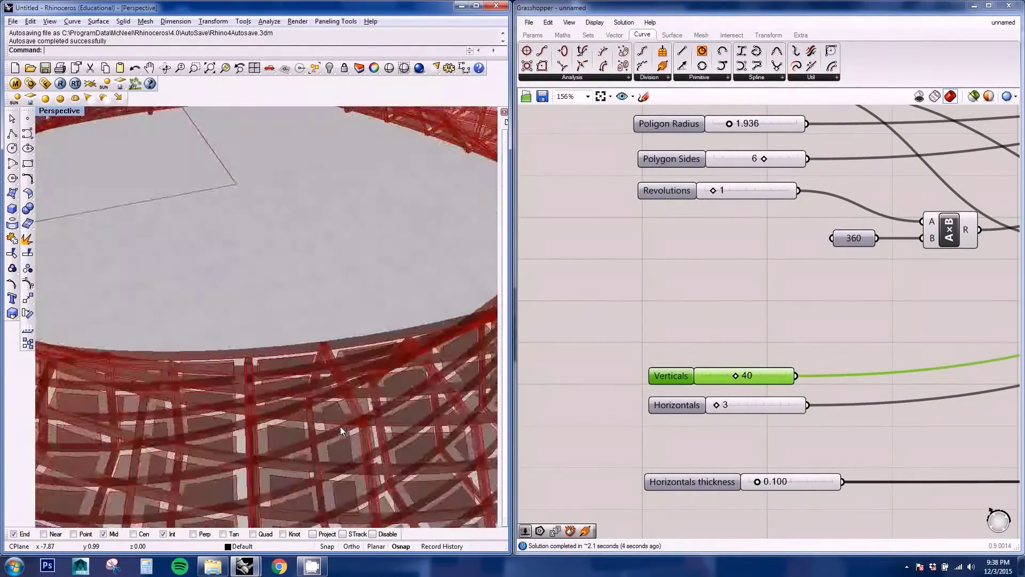
Step: Set the Revolutions slider to 2 to twist the ring lattice further
{"action": "scroll", "coordinate": [343, 429], "scroll_direction": "down", "scroll_amount": 3}
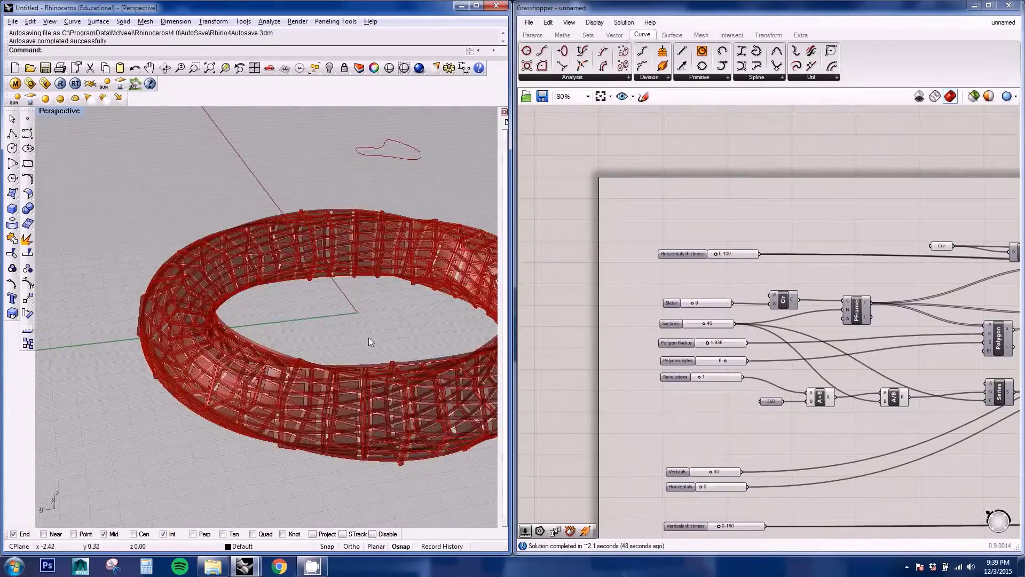
{"action": "right_click_drag", "start_coordinate": [368, 337], "coordinate": [498, 405]}
{"action": "scroll", "coordinate": [660, 351], "scroll_direction": "up", "scroll_amount": 3}
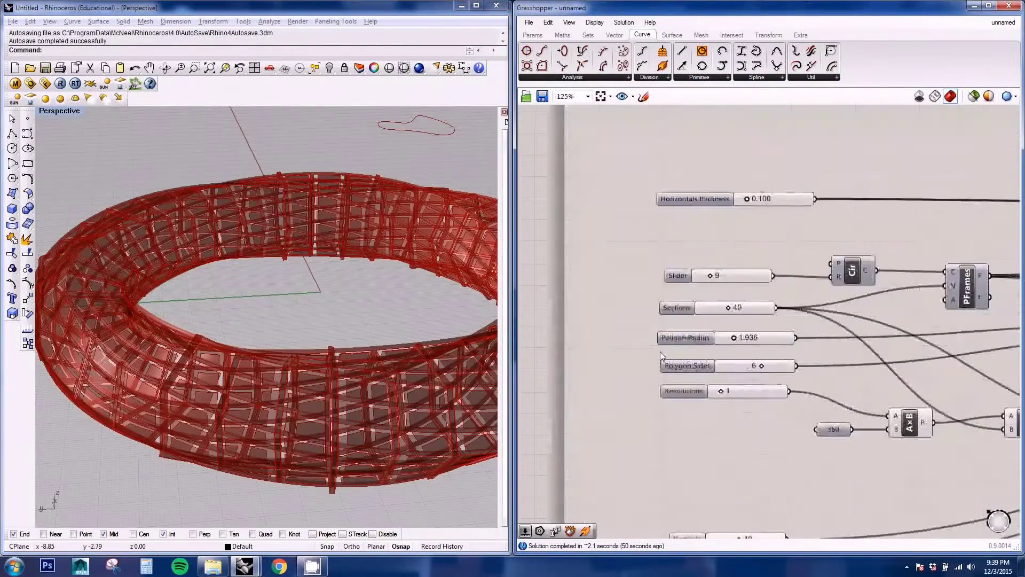
{"action": "right_click_drag", "start_coordinate": [462, 399], "coordinate": [437, 396]}
{"action": "right_click", "coordinate": [693, 403]}
{"action": "left_click", "coordinate": [756, 400]}
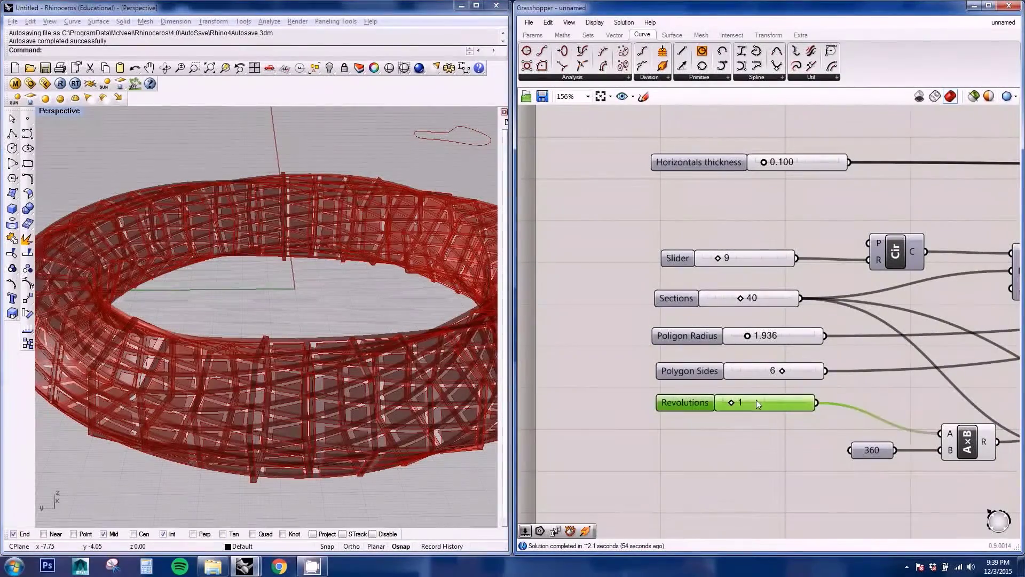
{"action": "double_click", "coordinate": [739, 405]}
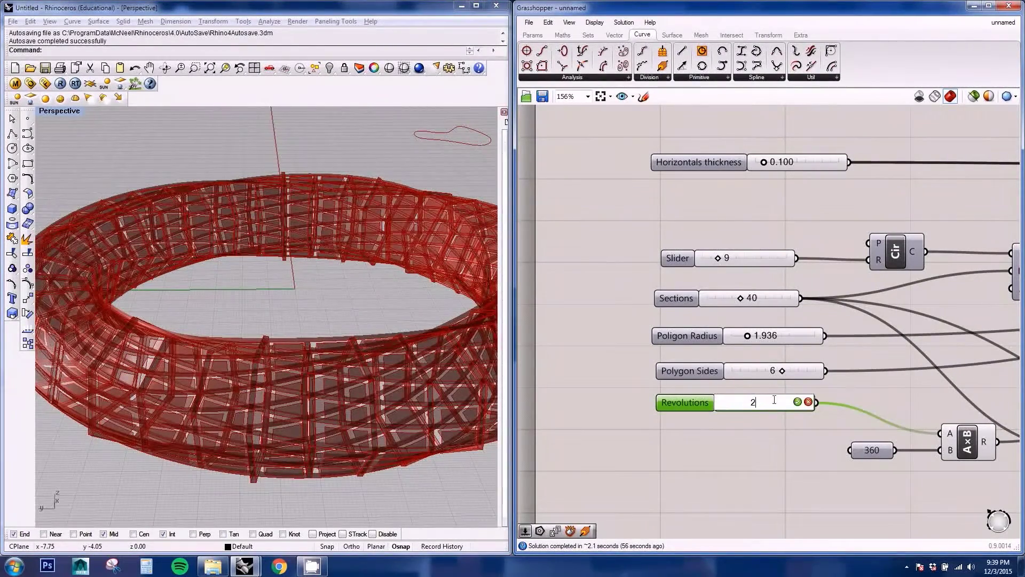
{"action": "type", "text": "2"}
{"action": "left_click", "coordinate": [797, 401]}
Step: Inspect the more tightly twisted ring lattice as a whole and up close along its front side
{"action": "right_click_drag", "start_coordinate": [309, 303], "coordinate": [251, 408]}
{"action": "scroll", "coordinate": [252, 407], "scroll_direction": "down", "scroll_amount": 6}
{"action": "right_click_drag", "start_coordinate": [369, 395], "coordinate": [322, 420]}
{"action": "scroll", "coordinate": [322, 421], "scroll_direction": "down", "scroll_amount": 2}
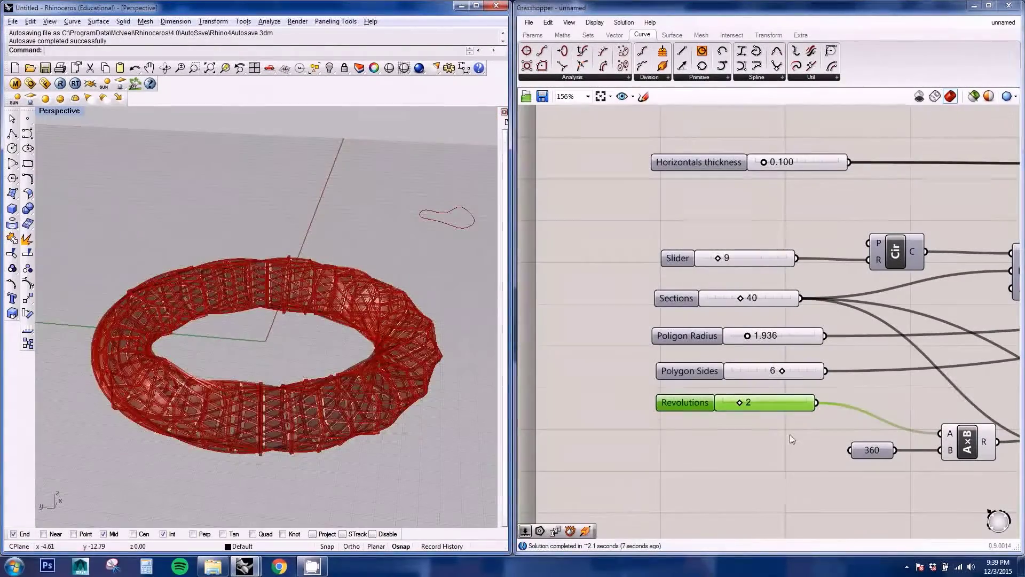
{"action": "right_click_drag", "start_coordinate": [656, 434], "coordinate": [615, 383]}
{"action": "left_click", "coordinate": [758, 412]}
{"action": "right_click_drag", "start_coordinate": [290, 395], "coordinate": [299, 404]}
{"action": "scroll", "coordinate": [318, 435], "scroll_direction": "up", "scroll_amount": 5}
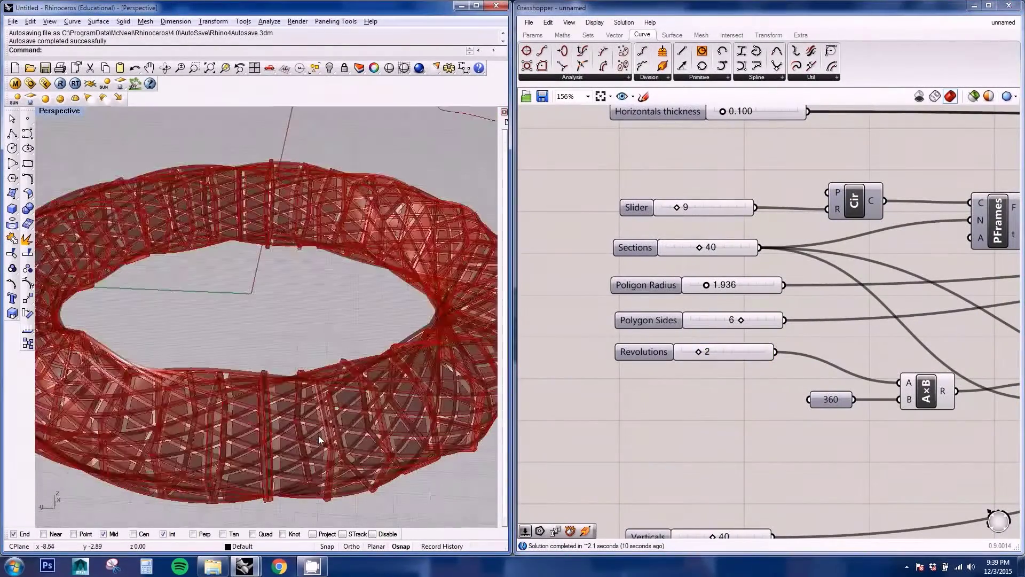
{"action": "scroll", "coordinate": [319, 439], "scroll_direction": "up", "scroll_amount": 3}
{"action": "scroll", "coordinate": [319, 438], "scroll_direction": "up", "scroll_amount": 2}
Step: Bake the upper Sweep1 component near the end of the definition, keeping the default attributes
{"action": "scroll", "coordinate": [801, 357], "scroll_direction": "down", "scroll_amount": 5}
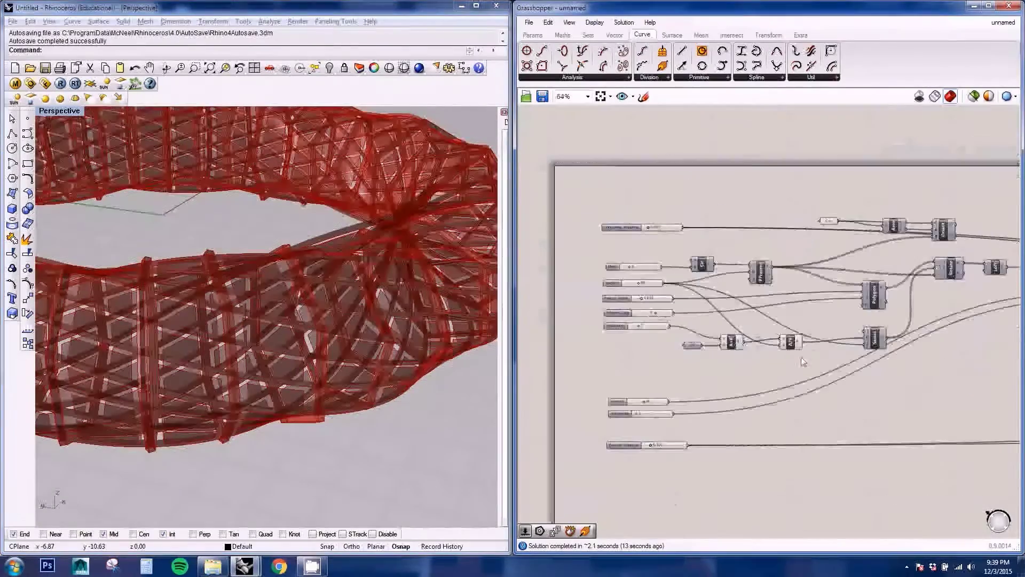
{"action": "scroll", "coordinate": [801, 357], "scroll_direction": "down", "scroll_amount": 3}
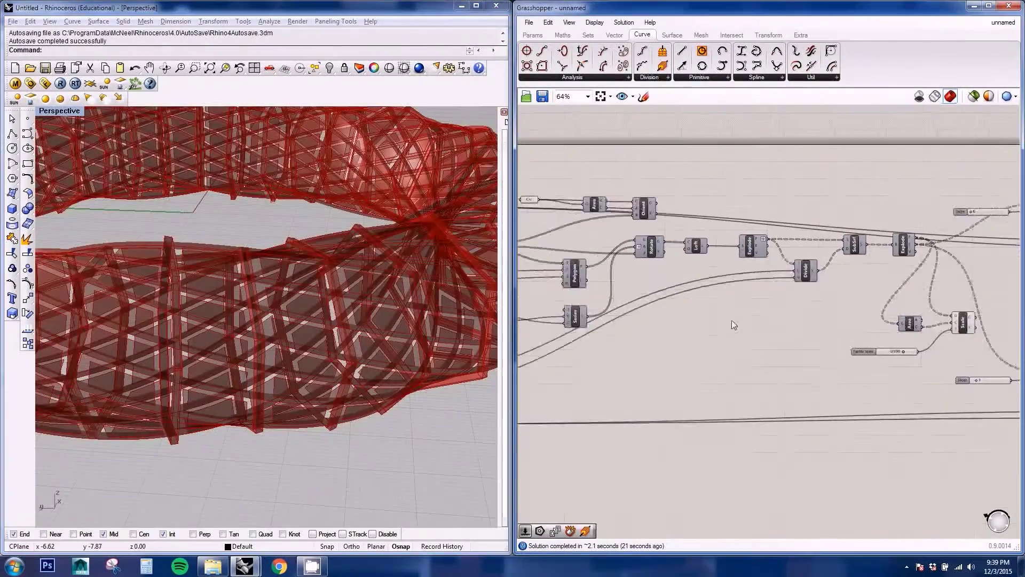
{"action": "right_click_drag", "start_coordinate": [592, 280], "coordinate": [689, 334]}
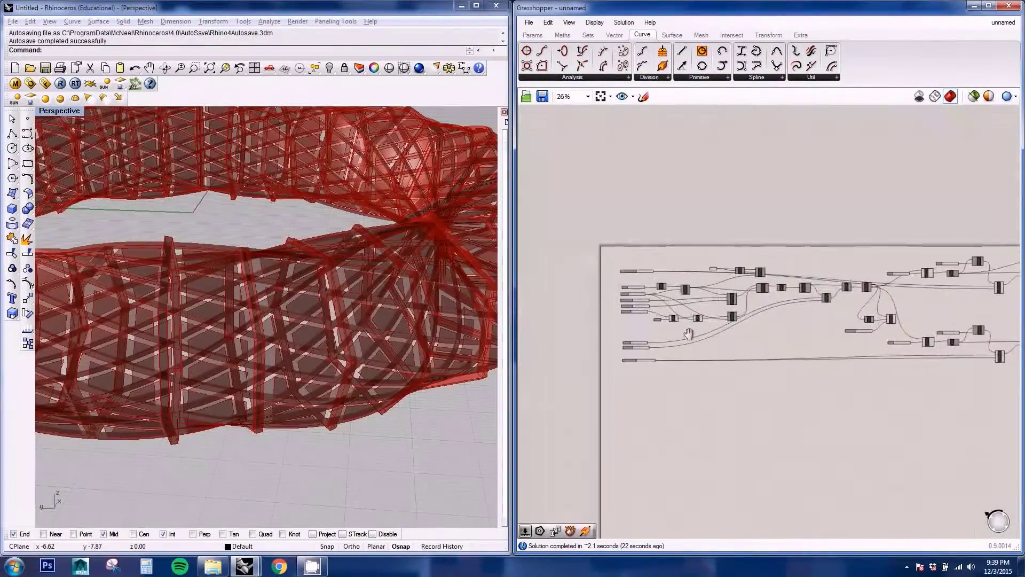
{"action": "scroll", "coordinate": [684, 342], "scroll_direction": "up", "scroll_amount": 3}
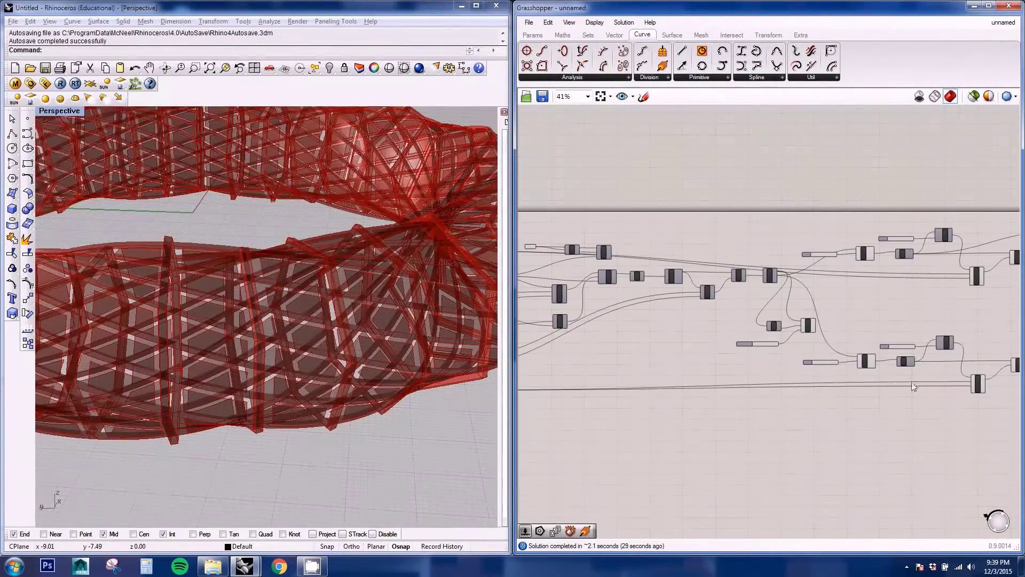
{"action": "right_click_drag", "start_coordinate": [709, 391], "coordinate": [778, 394]}
{"action": "right_click_drag", "start_coordinate": [948, 369], "coordinate": [665, 427]}
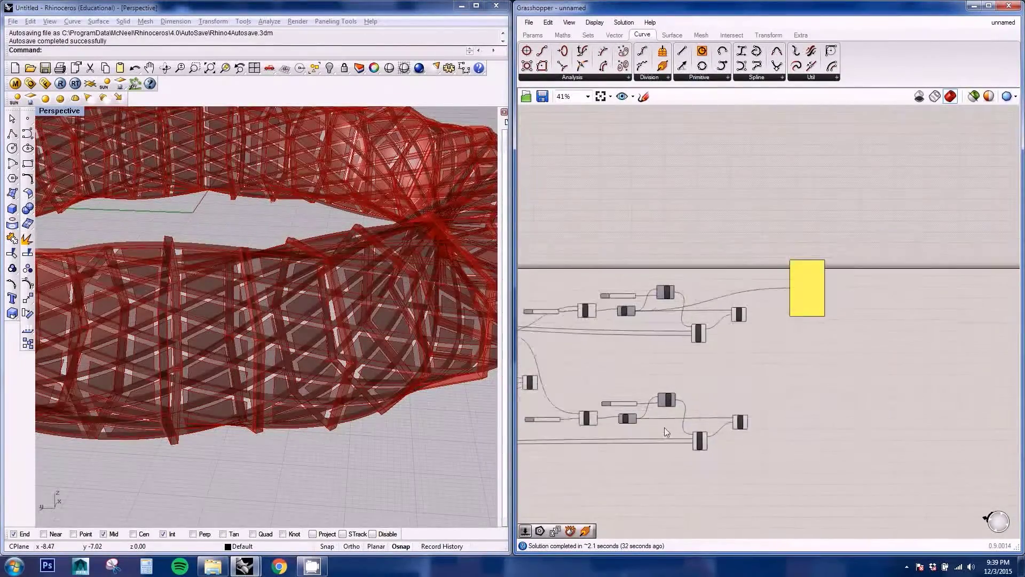
{"action": "scroll", "coordinate": [718, 302], "scroll_direction": "up", "scroll_amount": 5}
{"action": "right_click", "coordinate": [761, 273]}
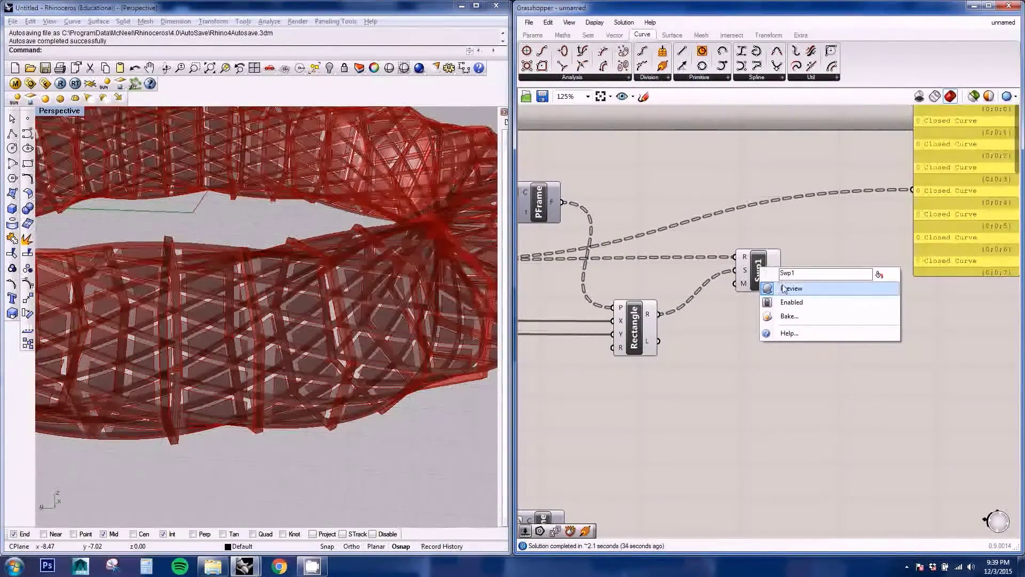
{"action": "left_click", "coordinate": [788, 316]}
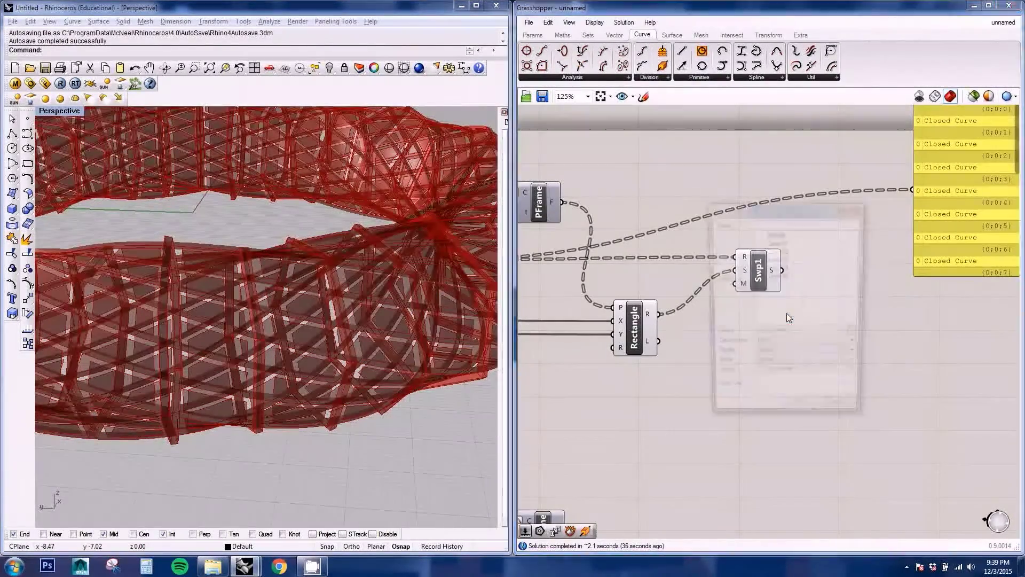
{"action": "left_click", "coordinate": [795, 414]}
Step: Bake the lower Sweep1 component with the default attributes as well
{"action": "right_click_drag", "start_coordinate": [744, 419], "coordinate": [769, 313]}
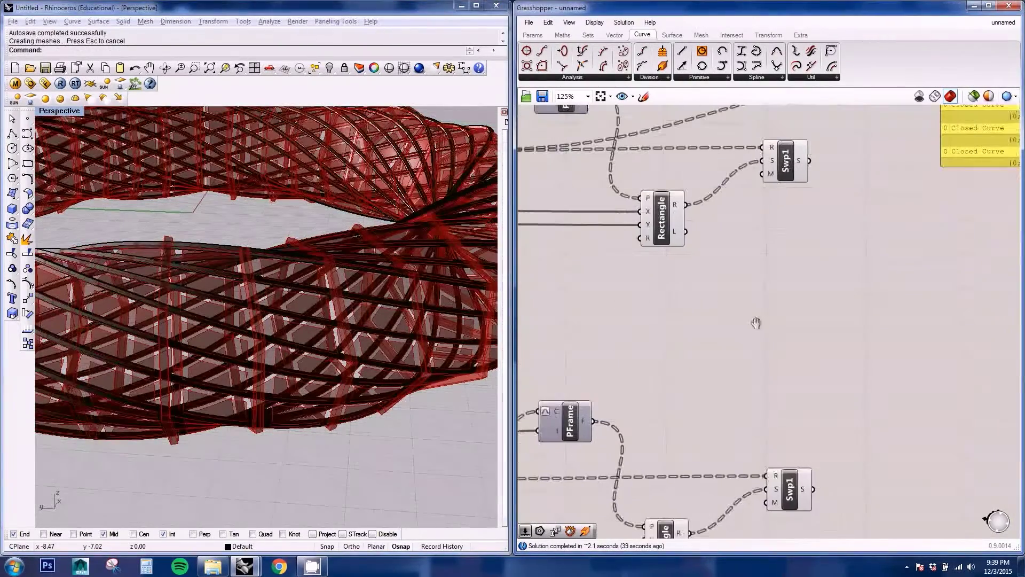
{"action": "right_click", "coordinate": [838, 476]}
{"action": "left_click", "coordinate": [875, 529]}
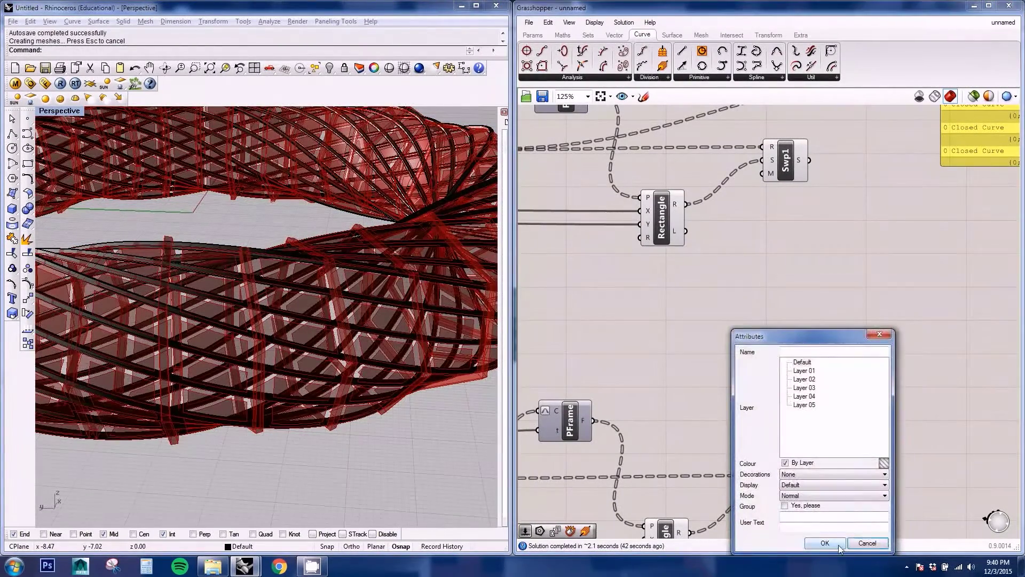
{"action": "left_click", "coordinate": [839, 546]}
Step: Bake the scaled face panels from the Scale component with the default attributes
{"action": "right_click", "coordinate": [837, 325]}
{"action": "scroll", "coordinate": [766, 338], "scroll_direction": "down", "scroll_amount": 4}
{"action": "right_click_drag", "start_coordinate": [579, 351], "coordinate": [740, 351]}
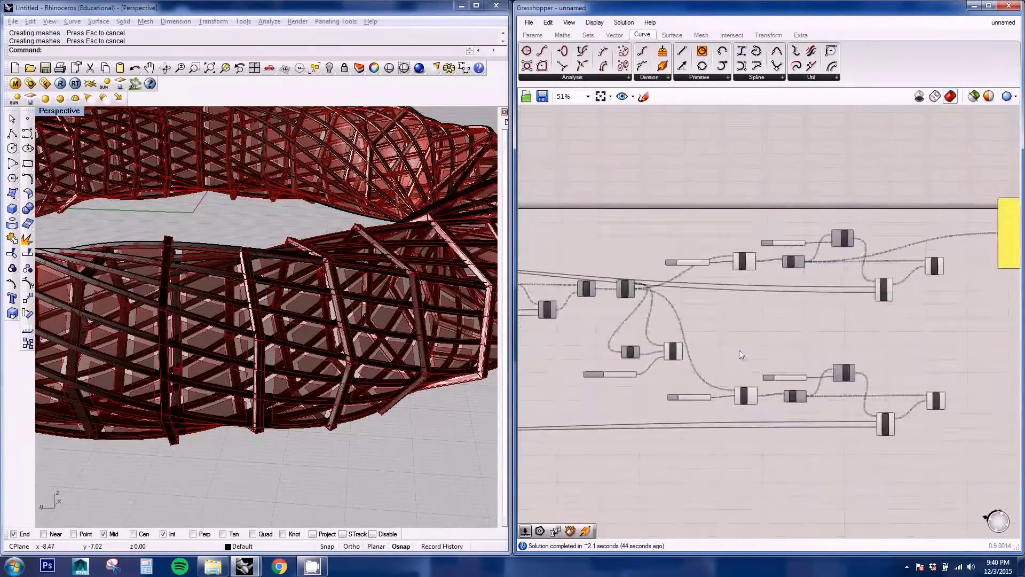
{"action": "scroll", "coordinate": [739, 350], "scroll_direction": "up", "scroll_amount": 4}
{"action": "left_click", "coordinate": [711, 321]}
{"action": "right_click", "coordinate": [708, 319]}
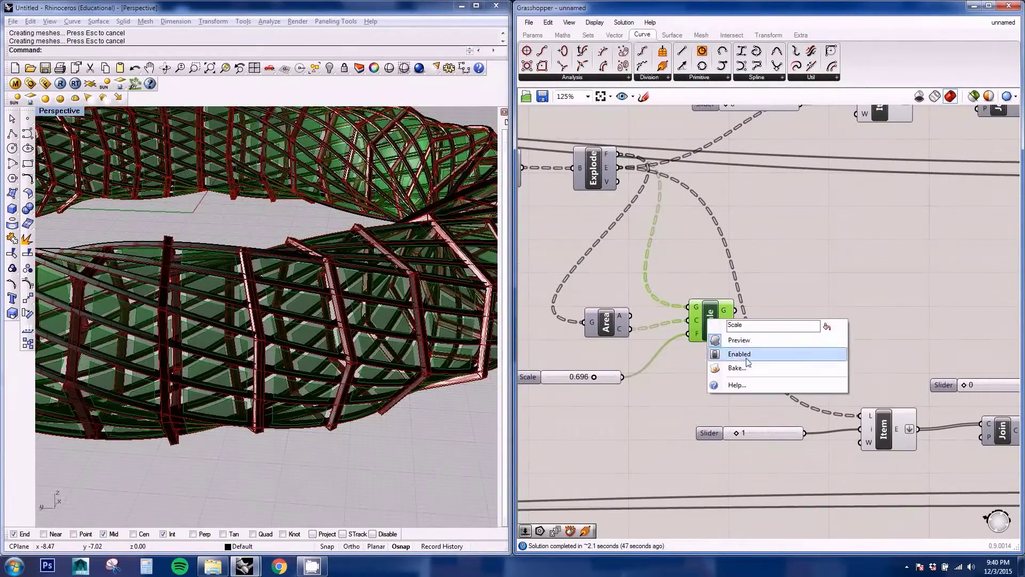
{"action": "left_click", "coordinate": [743, 367]}
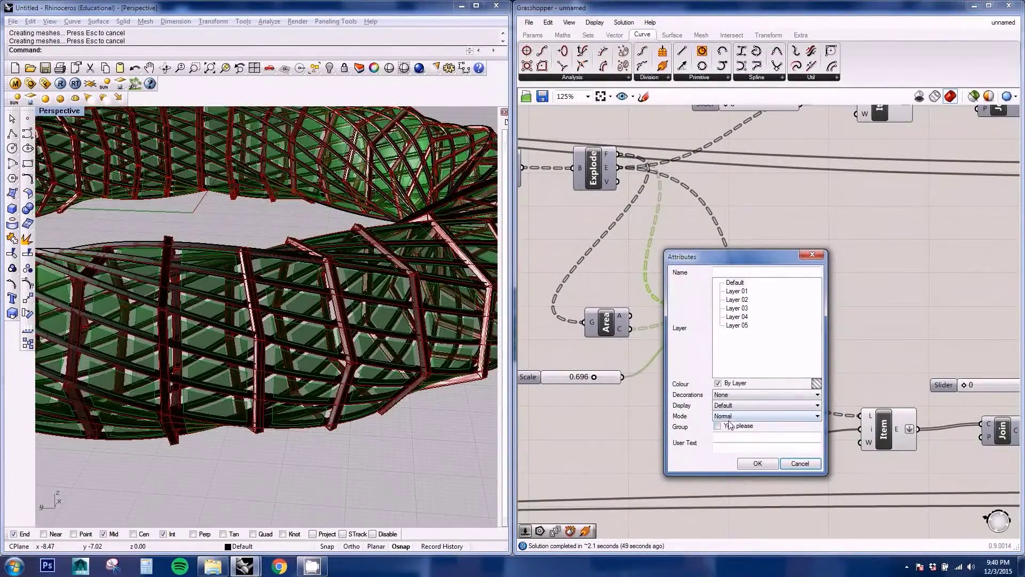
{"action": "left_click", "coordinate": [757, 463]}
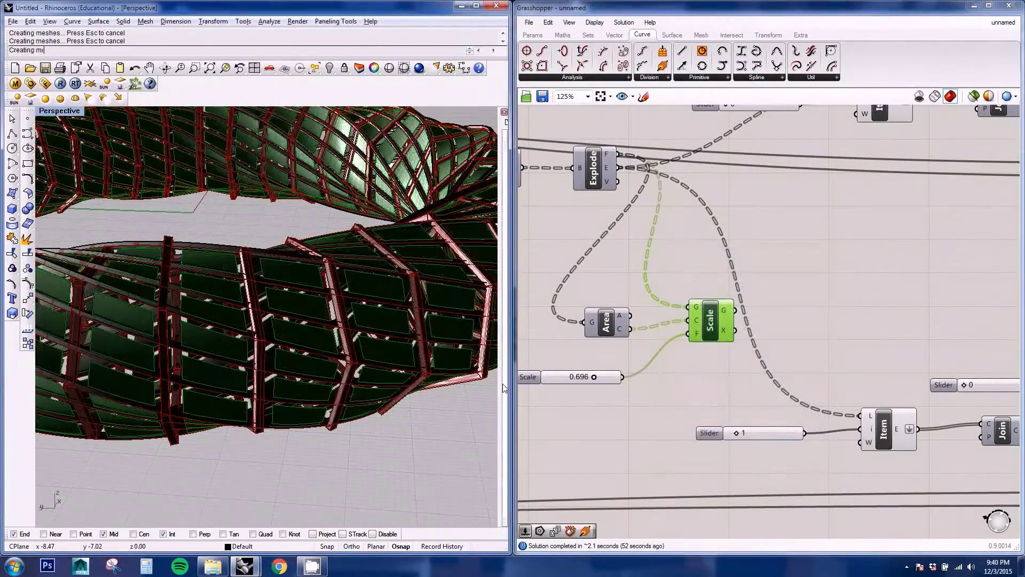
{"action": "left_click", "coordinate": [802, 285]}
Step: Select all the baked ring geometry in Rhino and move it clear of the red Grasshopper preview
{"action": "scroll", "coordinate": [802, 288], "scroll_direction": "down", "scroll_amount": 3}
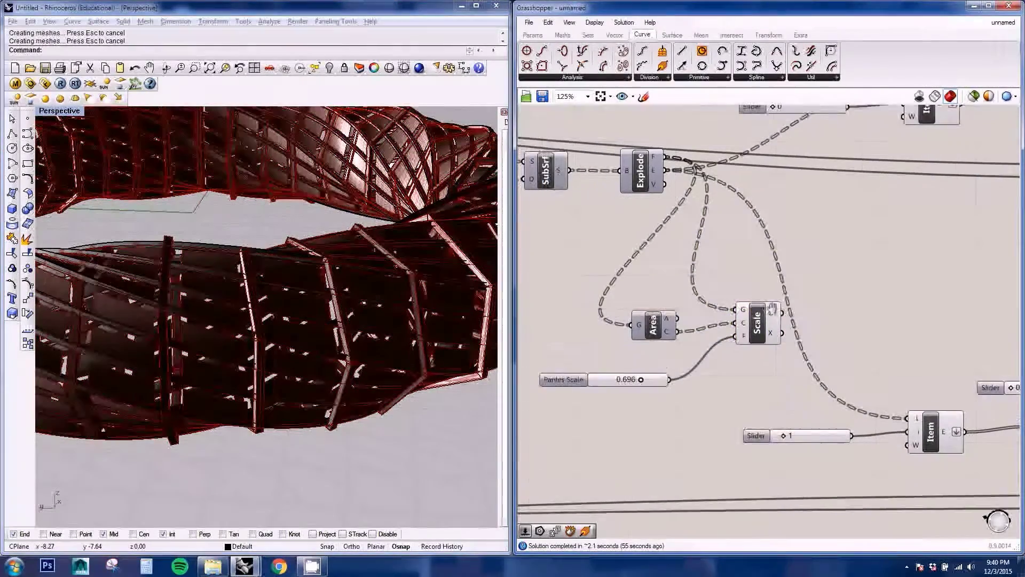
{"action": "scroll", "coordinate": [304, 327], "scroll_direction": "down", "scroll_amount": 10}
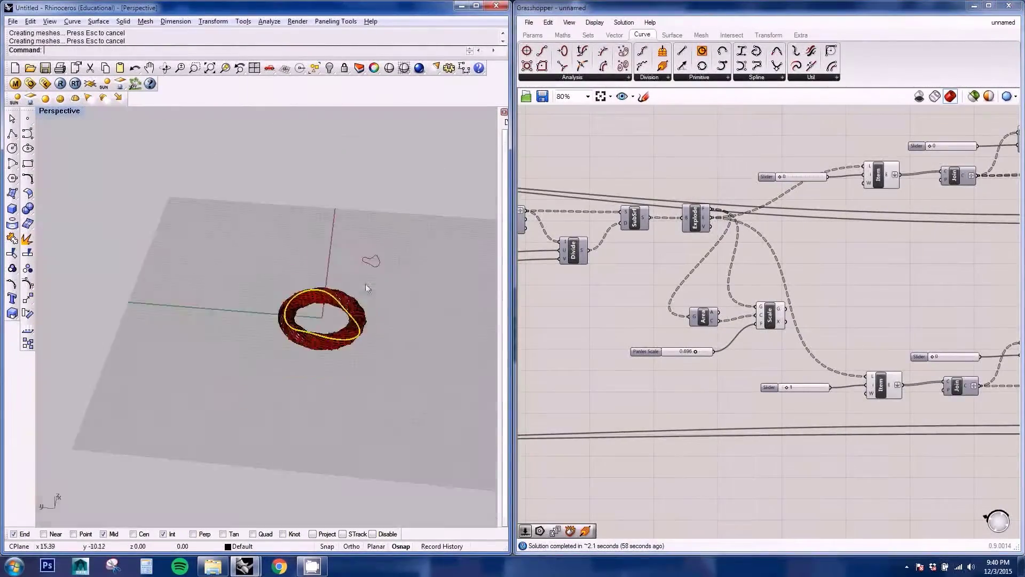
{"action": "left_click_drag", "start_coordinate": [224, 383], "coordinate": [224, 383]}
{"action": "scroll", "coordinate": [303, 311], "scroll_direction": "up", "scroll_amount": 6}
{"action": "left_click_drag", "start_coordinate": [310, 357], "coordinate": [95, 337]}
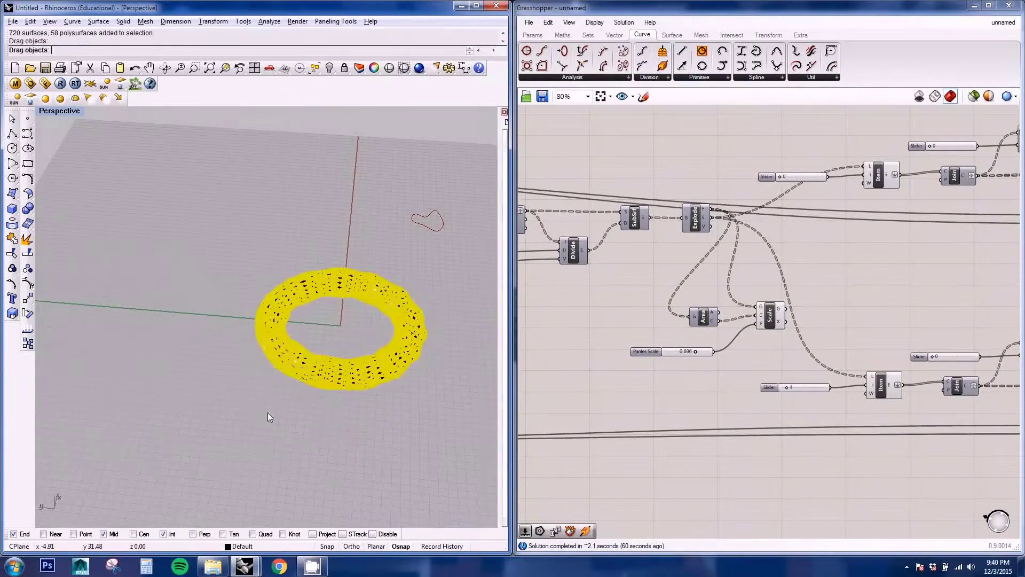
{"action": "left_click", "coordinate": [268, 412]}
Step: Examine the moved baked ring's ribs and face panels from several angles
{"action": "scroll", "coordinate": [325, 414], "scroll_direction": "up", "scroll_amount": 6}
{"action": "scroll", "coordinate": [92, 333], "scroll_direction": "down", "scroll_amount": 5}
{"action": "scroll", "coordinate": [152, 360], "scroll_direction": "up", "scroll_amount": 8}
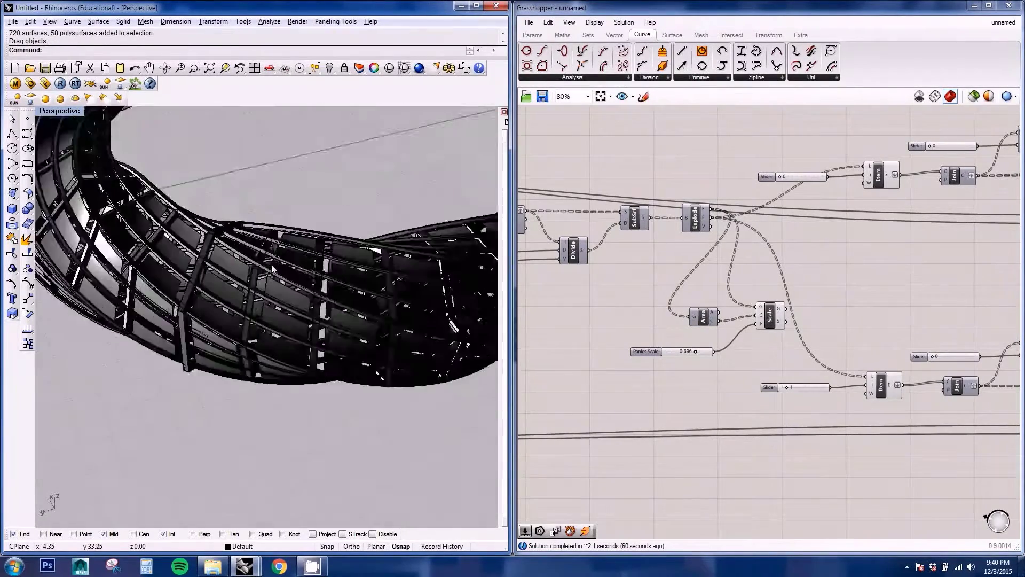
{"action": "right_click_drag", "start_coordinate": [336, 199], "coordinate": [270, 196]}
{"action": "scroll", "coordinate": [259, 380], "scroll_direction": "down", "scroll_amount": 5}
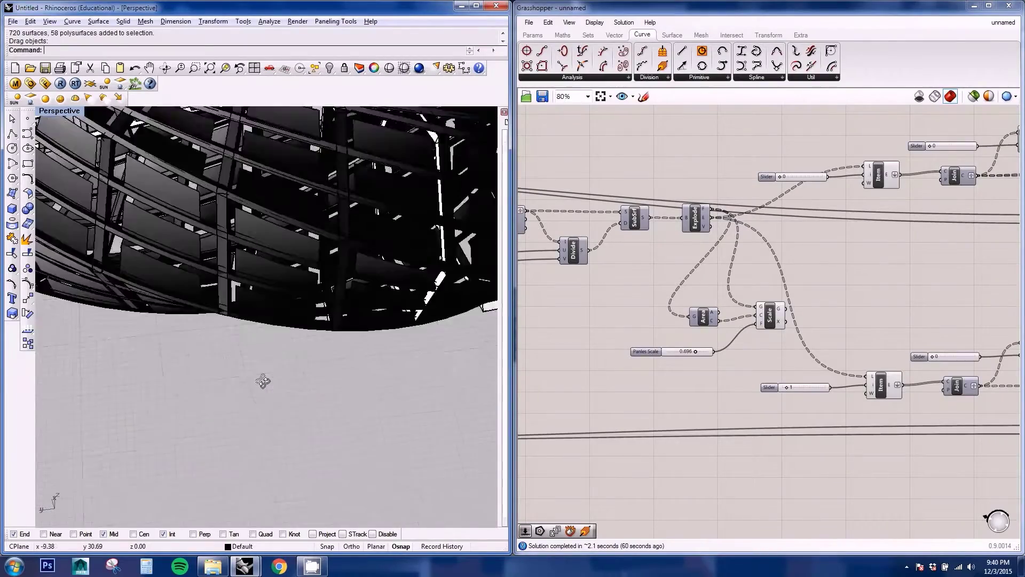
{"action": "scroll", "coordinate": [228, 188], "scroll_direction": "up", "scroll_amount": 7}
{"action": "right_click_drag", "start_coordinate": [219, 226], "coordinate": [226, 279]}
Step: Select the baked face panels and thicken them with OffsetSrf, using the Solid option and a distance of 0.10
{"action": "left_click", "coordinate": [214, 287]}
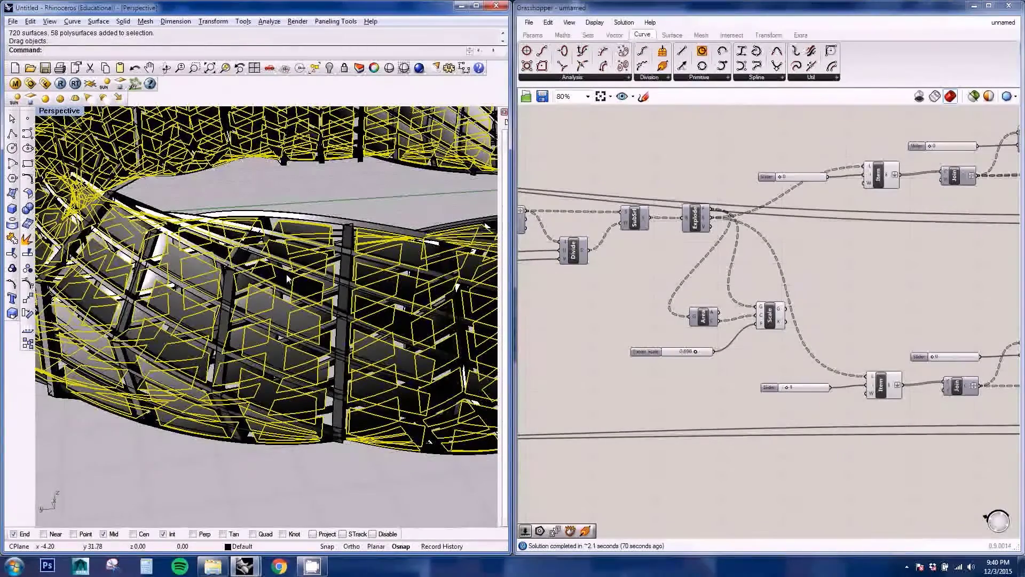
{"action": "type", "text": "Of"}
{"action": "key", "text": "Down"}
{"action": "key", "text": "Down"}
{"action": "key", "text": "Down"}
{"action": "key", "text": "Down"}
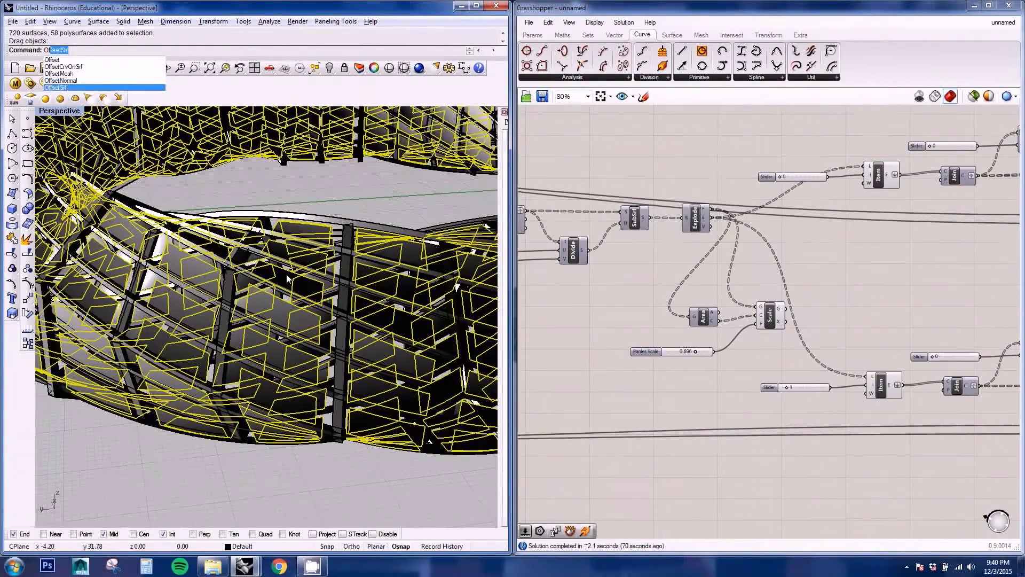
{"action": "key", "text": "Return"}
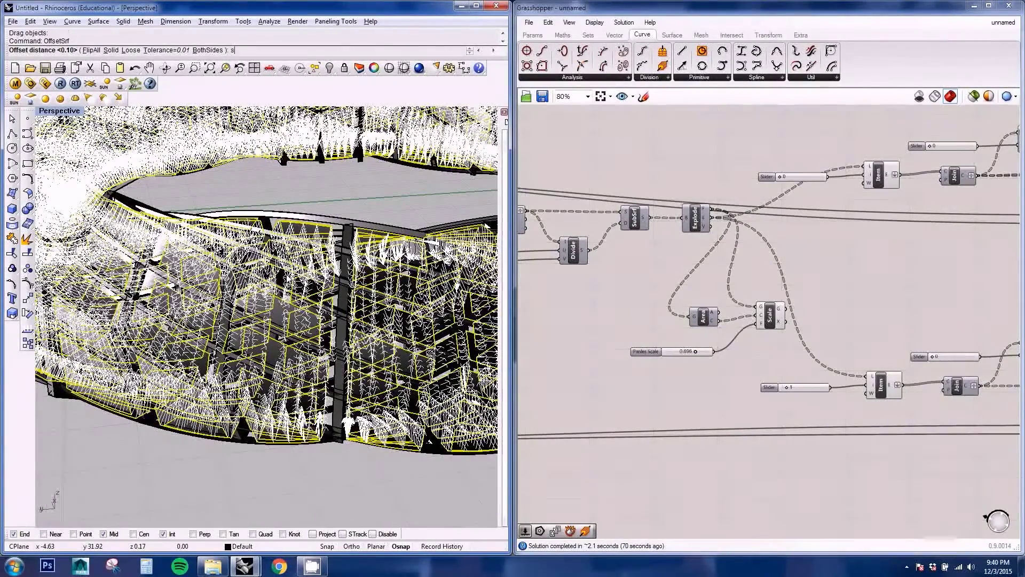
{"action": "type", "text": "s"}
{"action": "key", "text": "Return"}
{"action": "key", "text": "Return"}
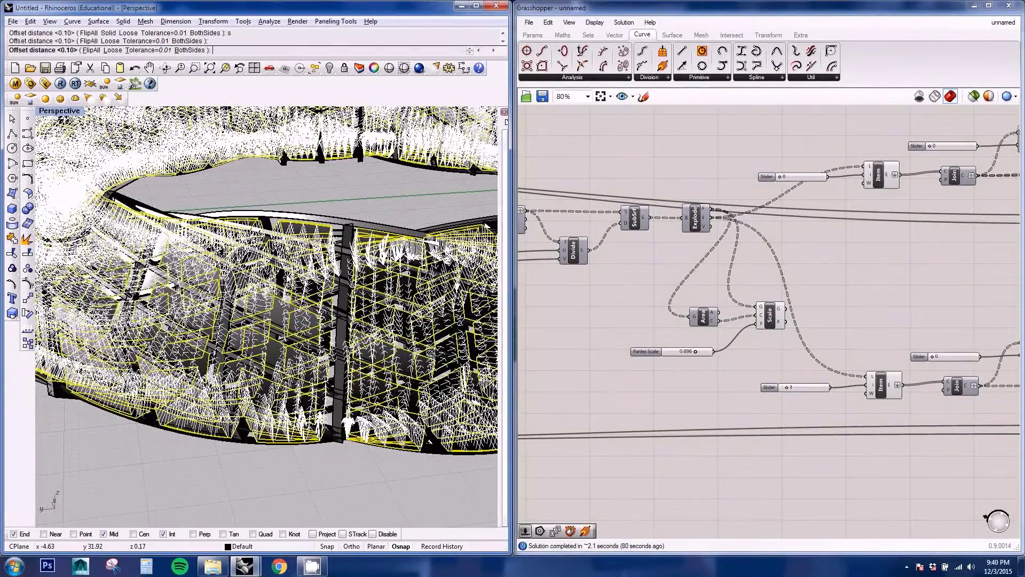
{"action": "key", "text": "Return"}
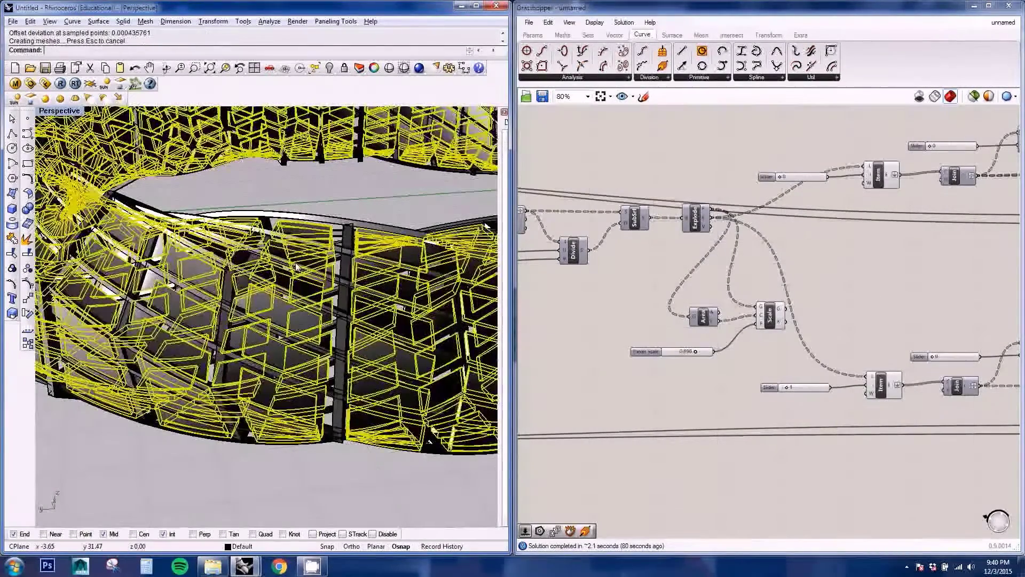
{"action": "right_click_drag", "start_coordinate": [430, 441], "coordinate": [290, 437]}
{"action": "left_click", "coordinate": [290, 437]}
Step: Inspect the thickened panels and the lattice joints up close, from outside and inside the ring
{"action": "scroll", "coordinate": [251, 349], "scroll_direction": "up", "scroll_amount": 5}
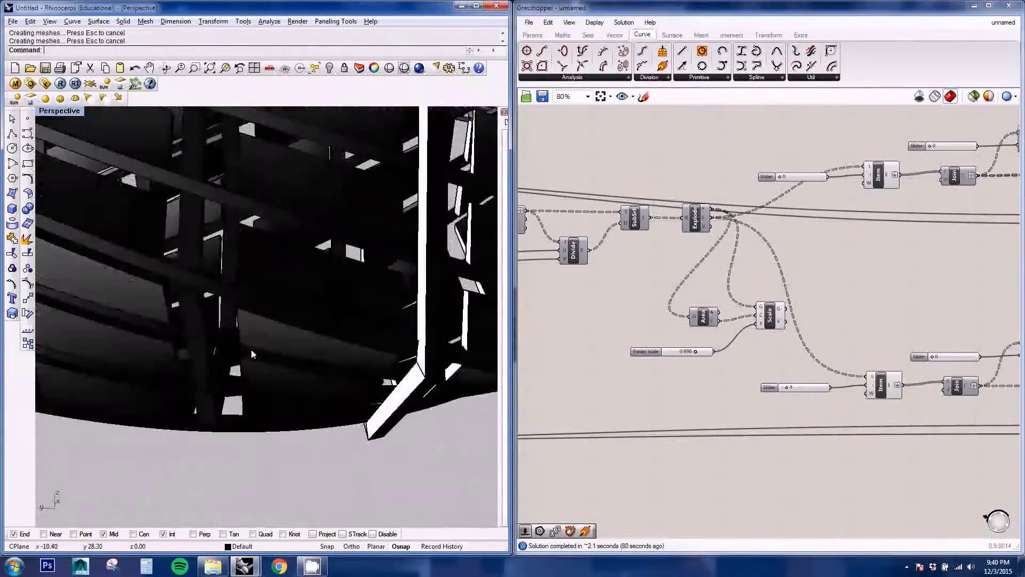
{"action": "right_click_drag", "start_coordinate": [258, 324], "coordinate": [314, 329]}
{"action": "scroll", "coordinate": [371, 350], "scroll_direction": "down", "scroll_amount": 4}
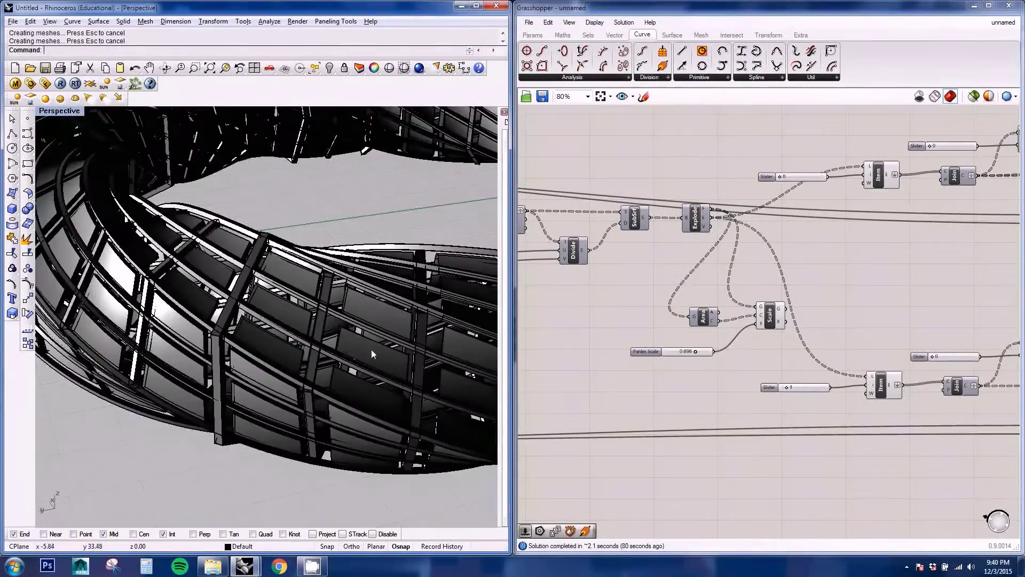
{"action": "mouse_move", "coordinate": [370, 350]}
{"action": "right_mouse_down"}
{"action": "mouse_move", "coordinate": [346, 345]}
{"action": "mouse_move", "coordinate": [364, 331]}
{"action": "right_mouse_up"}
{"action": "scroll", "coordinate": [365, 331], "scroll_direction": "down", "scroll_amount": 3}
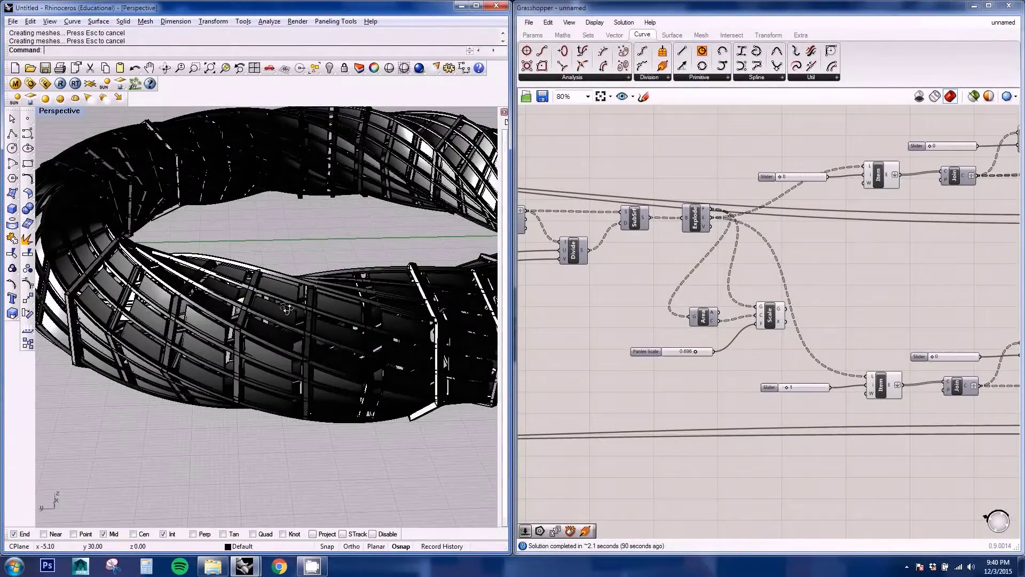
{"action": "right_click_drag", "start_coordinate": [286, 308], "coordinate": [344, 307]}
{"action": "scroll", "coordinate": [343, 308], "scroll_direction": "down", "scroll_amount": 3}
{"action": "scroll", "coordinate": [59, 262], "scroll_direction": "up", "scroll_amount": 10}
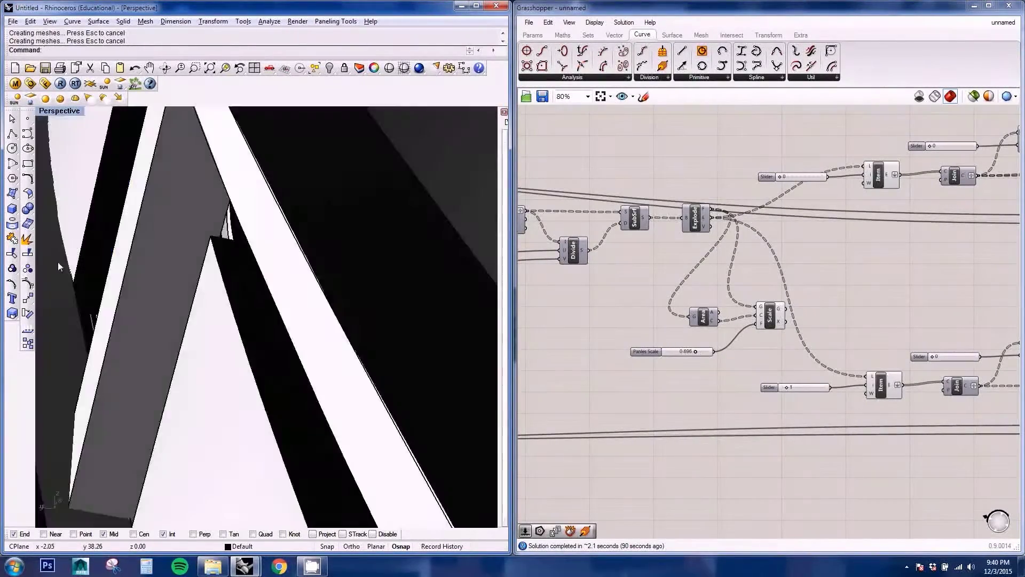
{"action": "scroll", "coordinate": [58, 262], "scroll_direction": "up", "scroll_amount": 3}
{"action": "scroll", "coordinate": [268, 300], "scroll_direction": "down", "scroll_amount": 6}
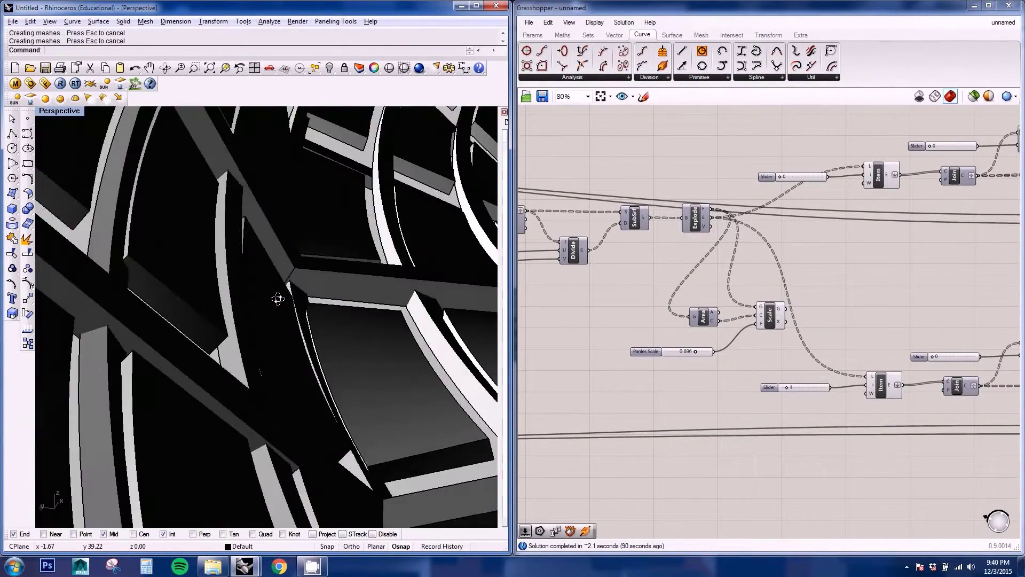
{"action": "scroll", "coordinate": [285, 291], "scroll_direction": "up", "scroll_amount": 8}
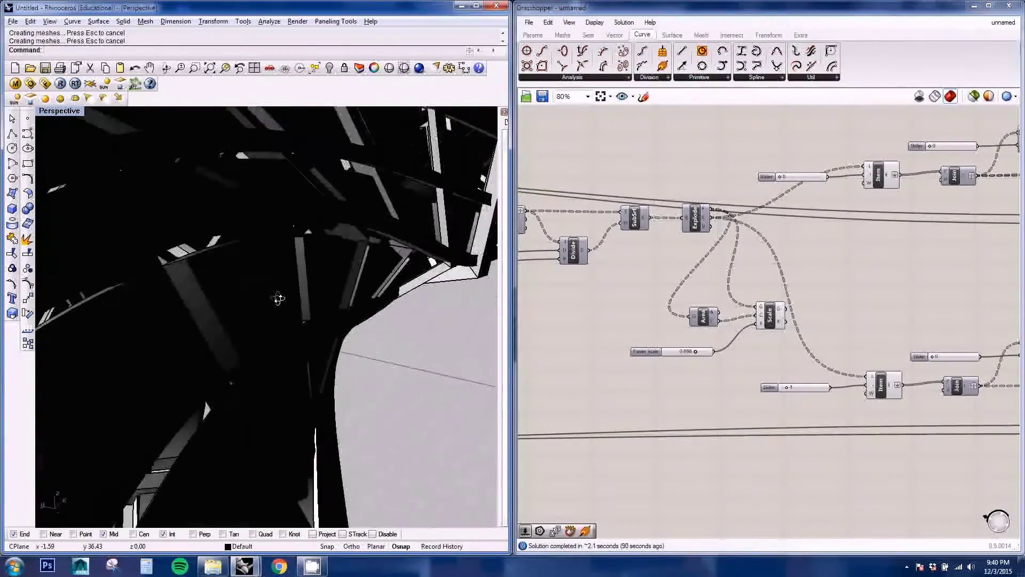
Step: Examine the baked ring from inside the lattice out to both full rings, and view the complete Grasshopper definition
{"action": "right_click_drag", "start_coordinate": [291, 292], "coordinate": [274, 280]}
{"action": "scroll", "coordinate": [275, 280], "scroll_direction": "down", "scroll_amount": 10}
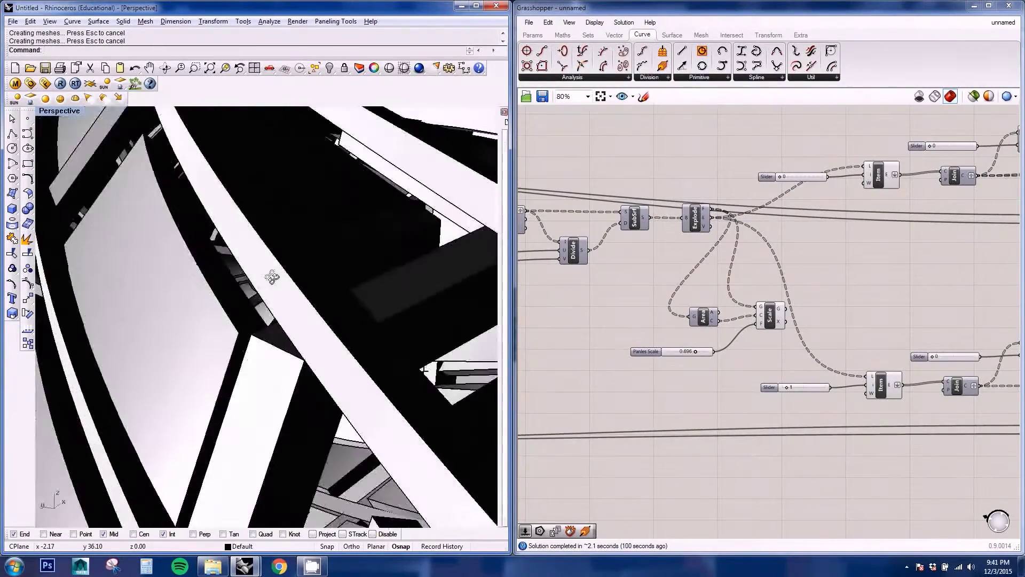
{"action": "right_click_drag", "start_coordinate": [279, 288], "coordinate": [277, 299]}
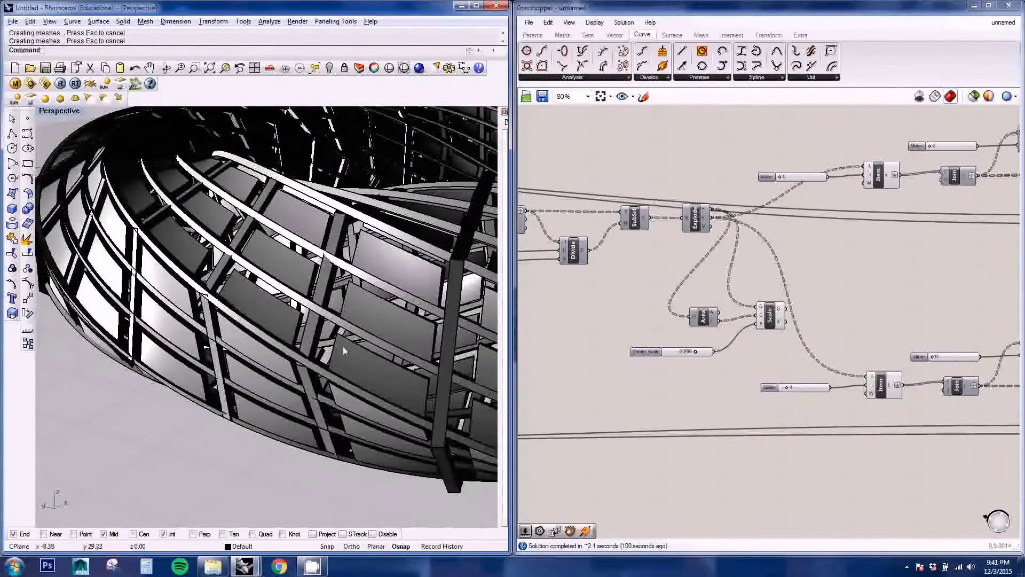
{"action": "right_click_drag", "start_coordinate": [343, 347], "coordinate": [275, 344]}
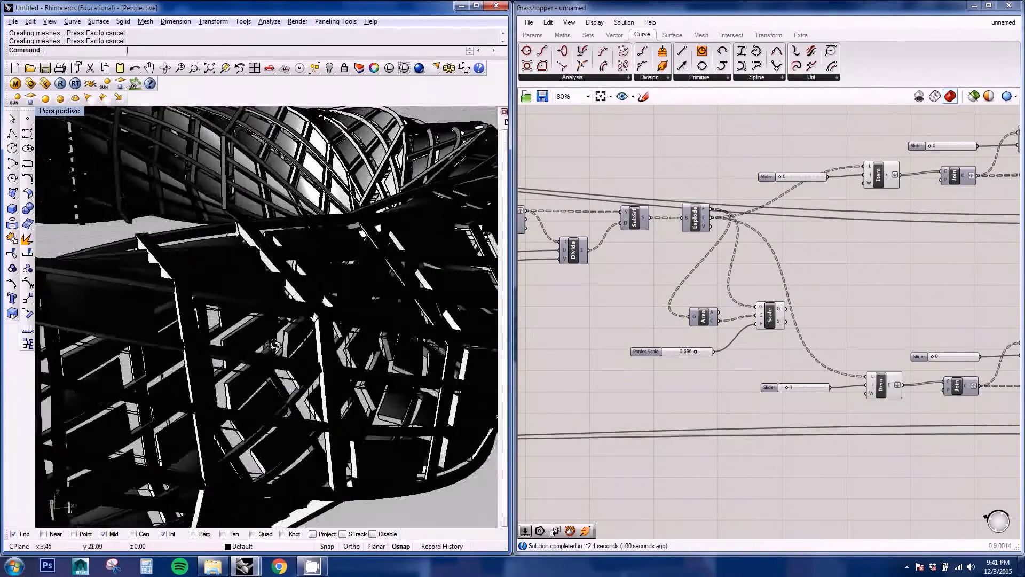
{"action": "scroll", "coordinate": [274, 345], "scroll_direction": "down", "scroll_amount": 8}
{"action": "scroll", "coordinate": [355, 434], "scroll_direction": "up", "scroll_amount": 4}
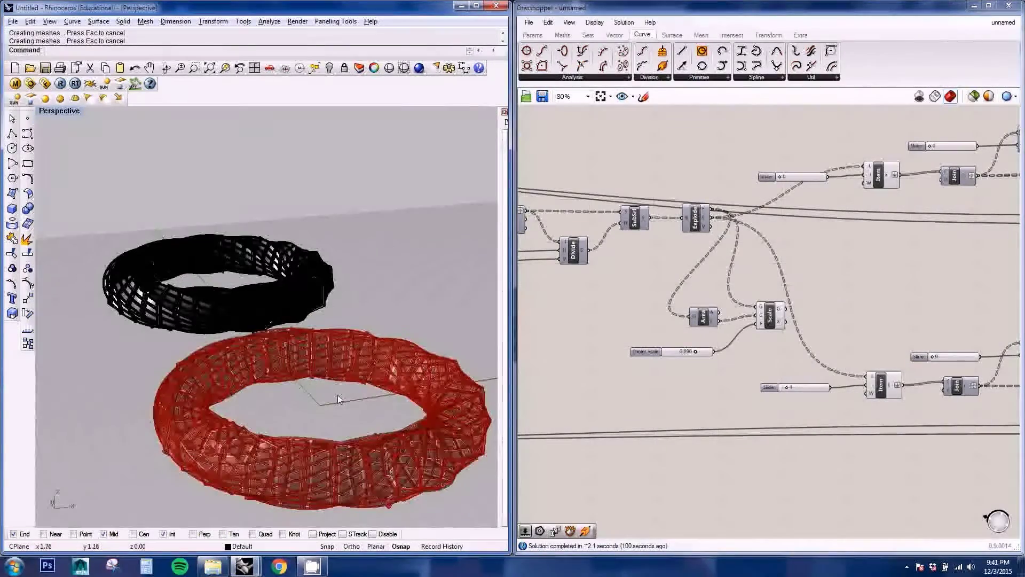
{"action": "right_click_drag", "start_coordinate": [338, 399], "coordinate": [187, 310]}
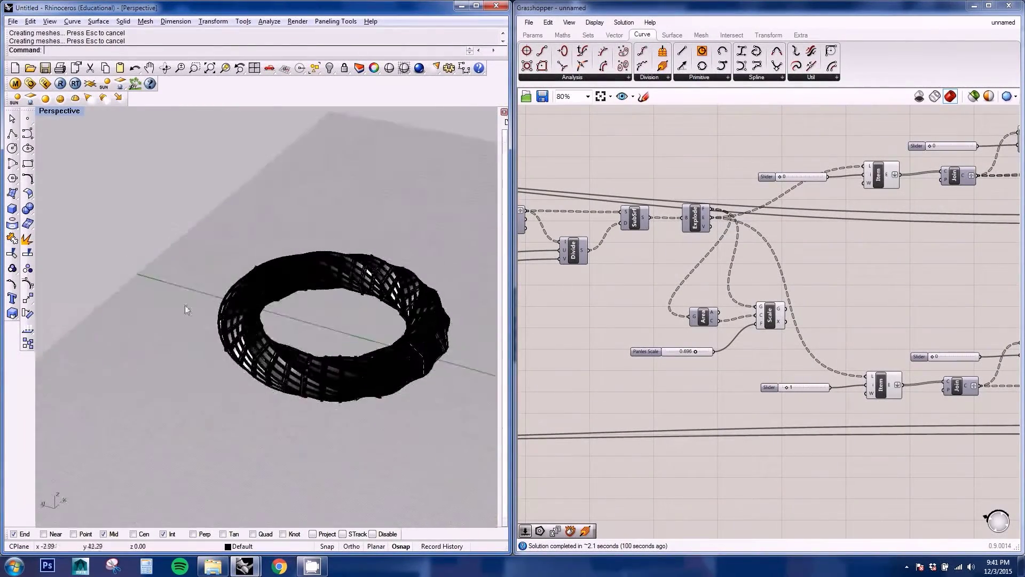
{"action": "scroll", "coordinate": [235, 293], "scroll_direction": "down", "scroll_amount": 4}
{"action": "scroll", "coordinate": [758, 318], "scroll_direction": "down", "scroll_amount": 7}
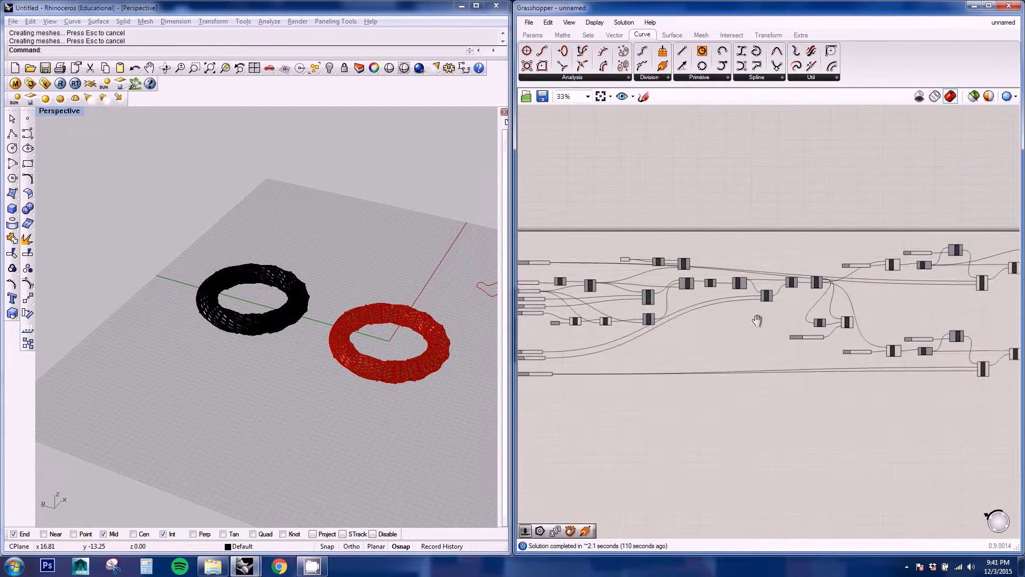
{"action": "right_click_drag", "start_coordinate": [691, 346], "coordinate": [680, 361]}
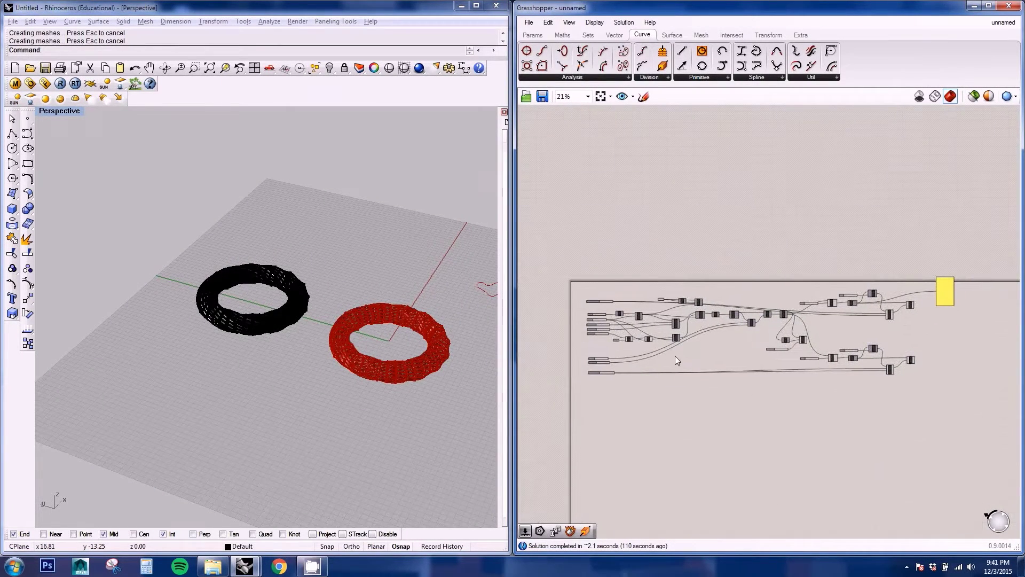